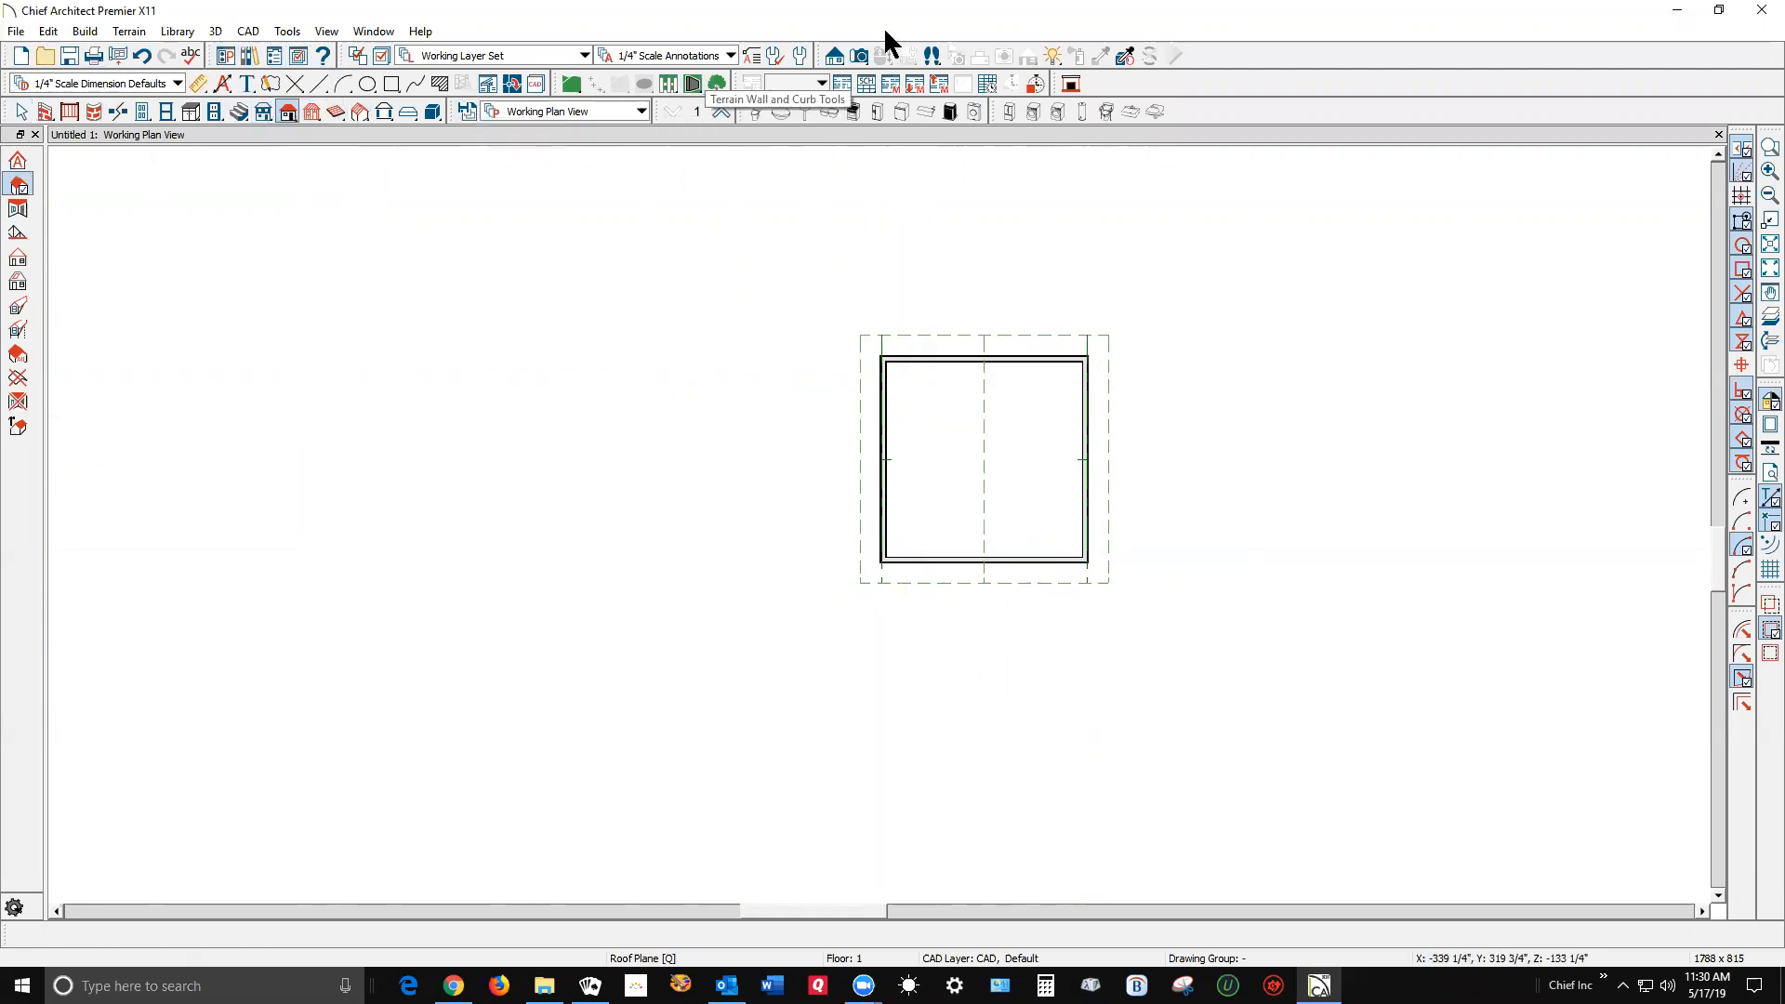
Create an elevation view of the building's front gable wall and tile it side by side with the floor plan.
left_click(832, 60)
left_click_drag(984, 719, 1016, 259)
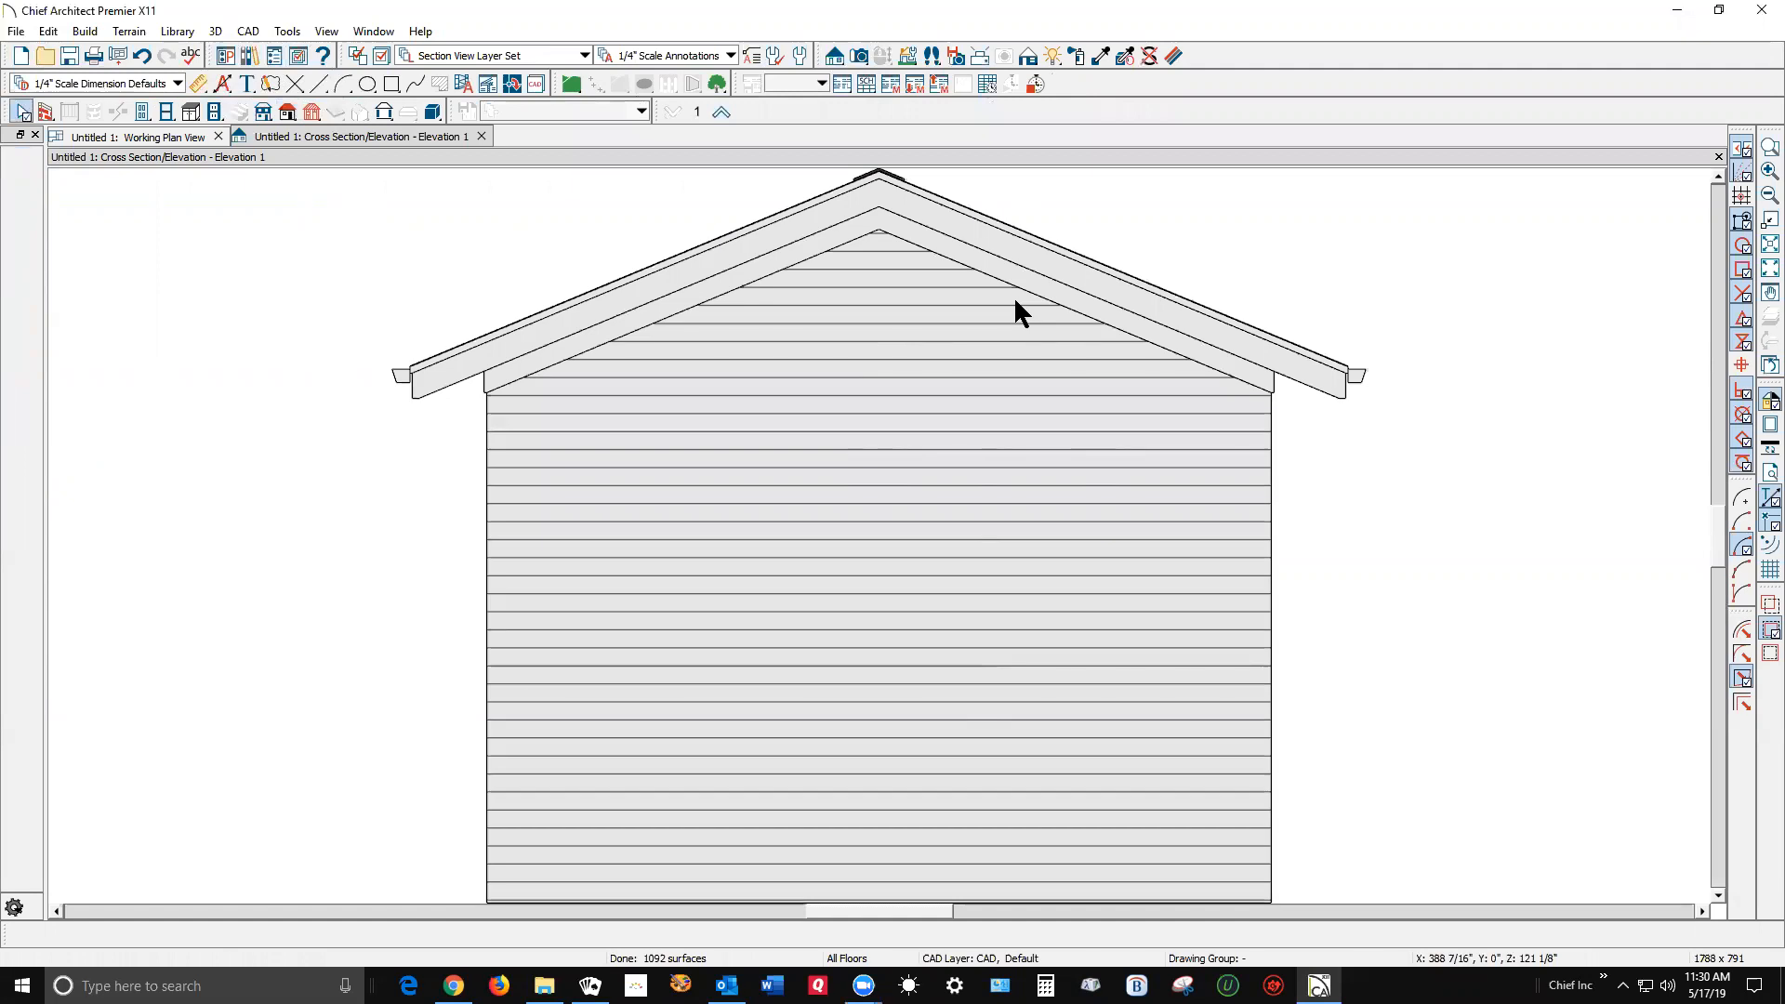
key("shift+F4")
scroll(1015, 301, "up", 2)
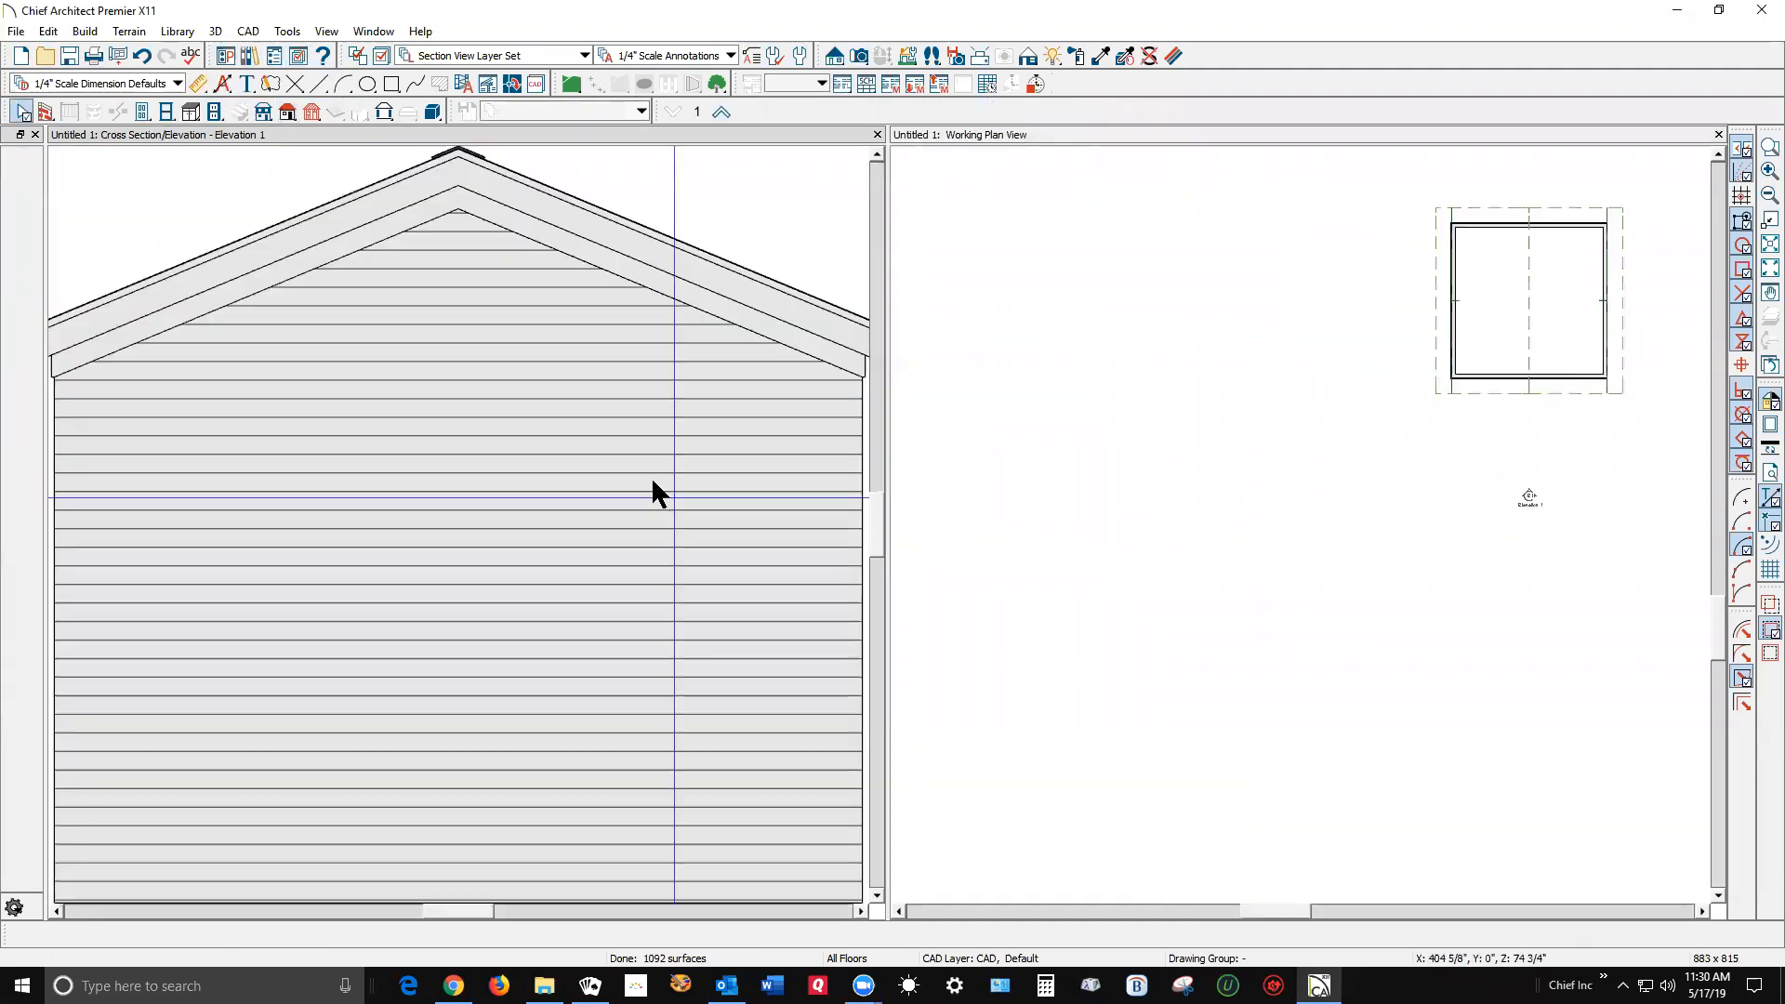
scroll(652, 480, "down", 2)
scroll(653, 481, "down", 1)
scroll(773, 493, "up", 1)
left_click(1036, 542)
scroll(1628, 320, "up", 2)
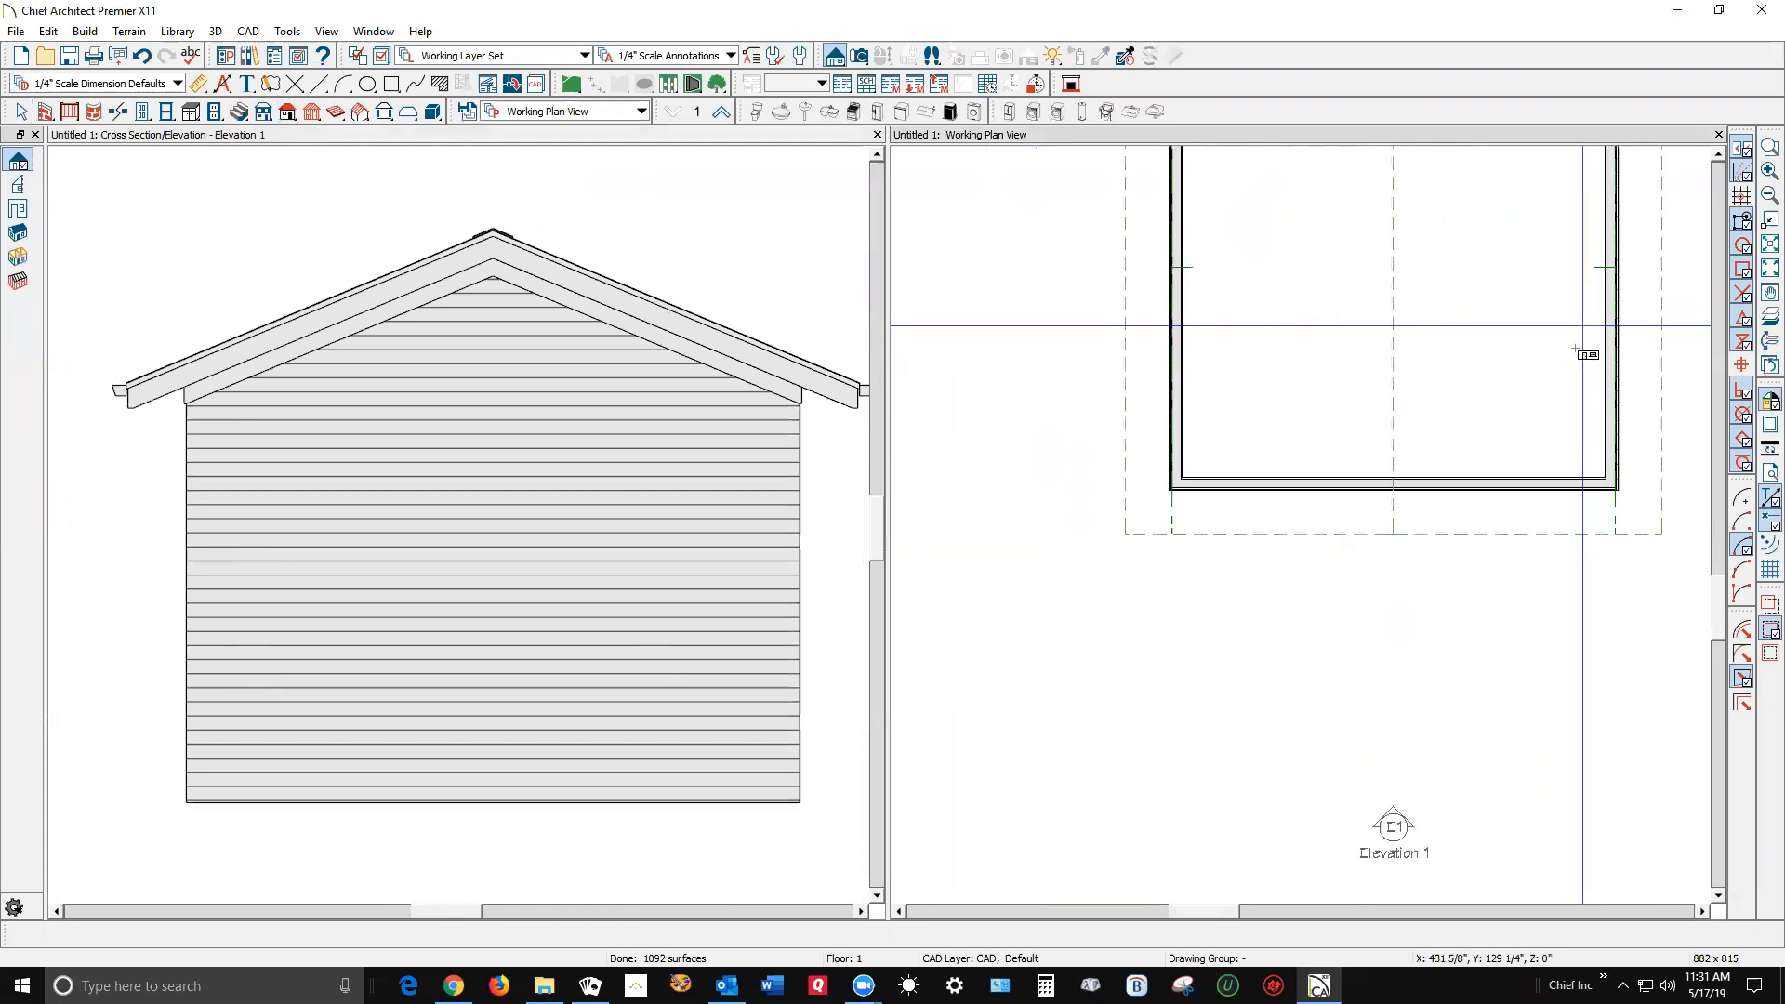
scroll(1239, 619, "down", 1)
scroll(1237, 613, "up", 2)
Add automatic roof returns to the front gable wall, 36" long with Gable roof type and Sloping slope.
key("space")
left_click(1408, 520)
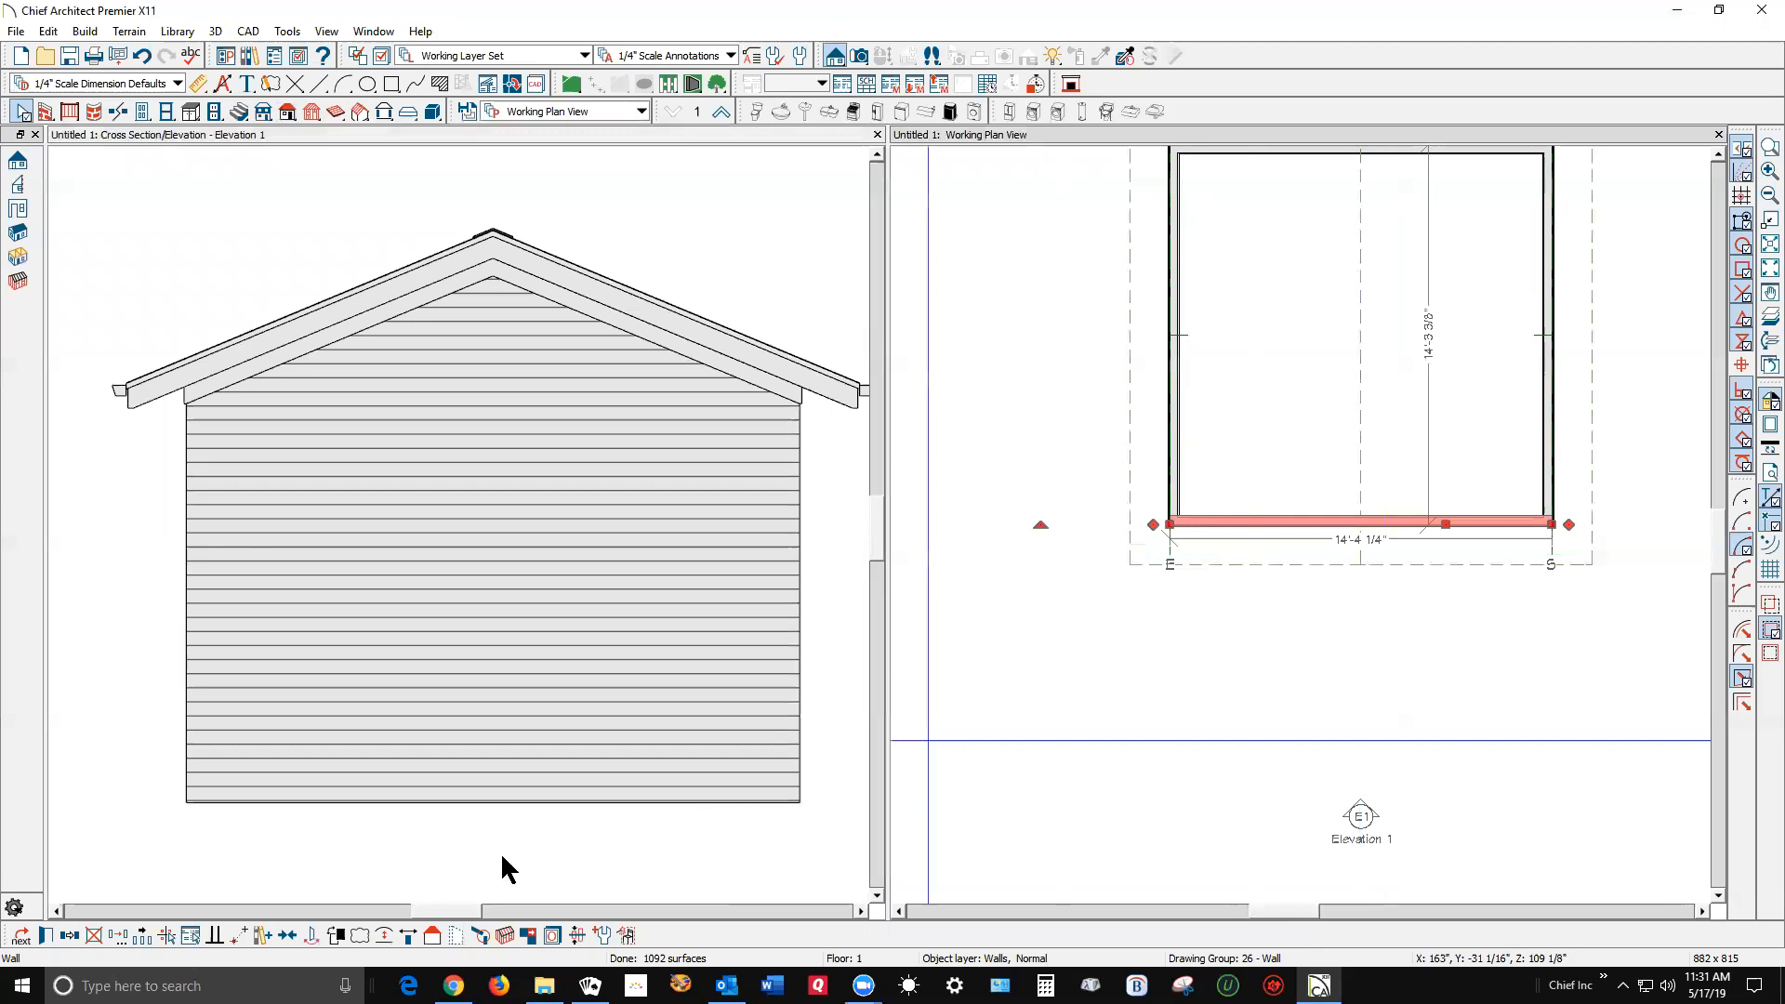
double_click(1153, 517)
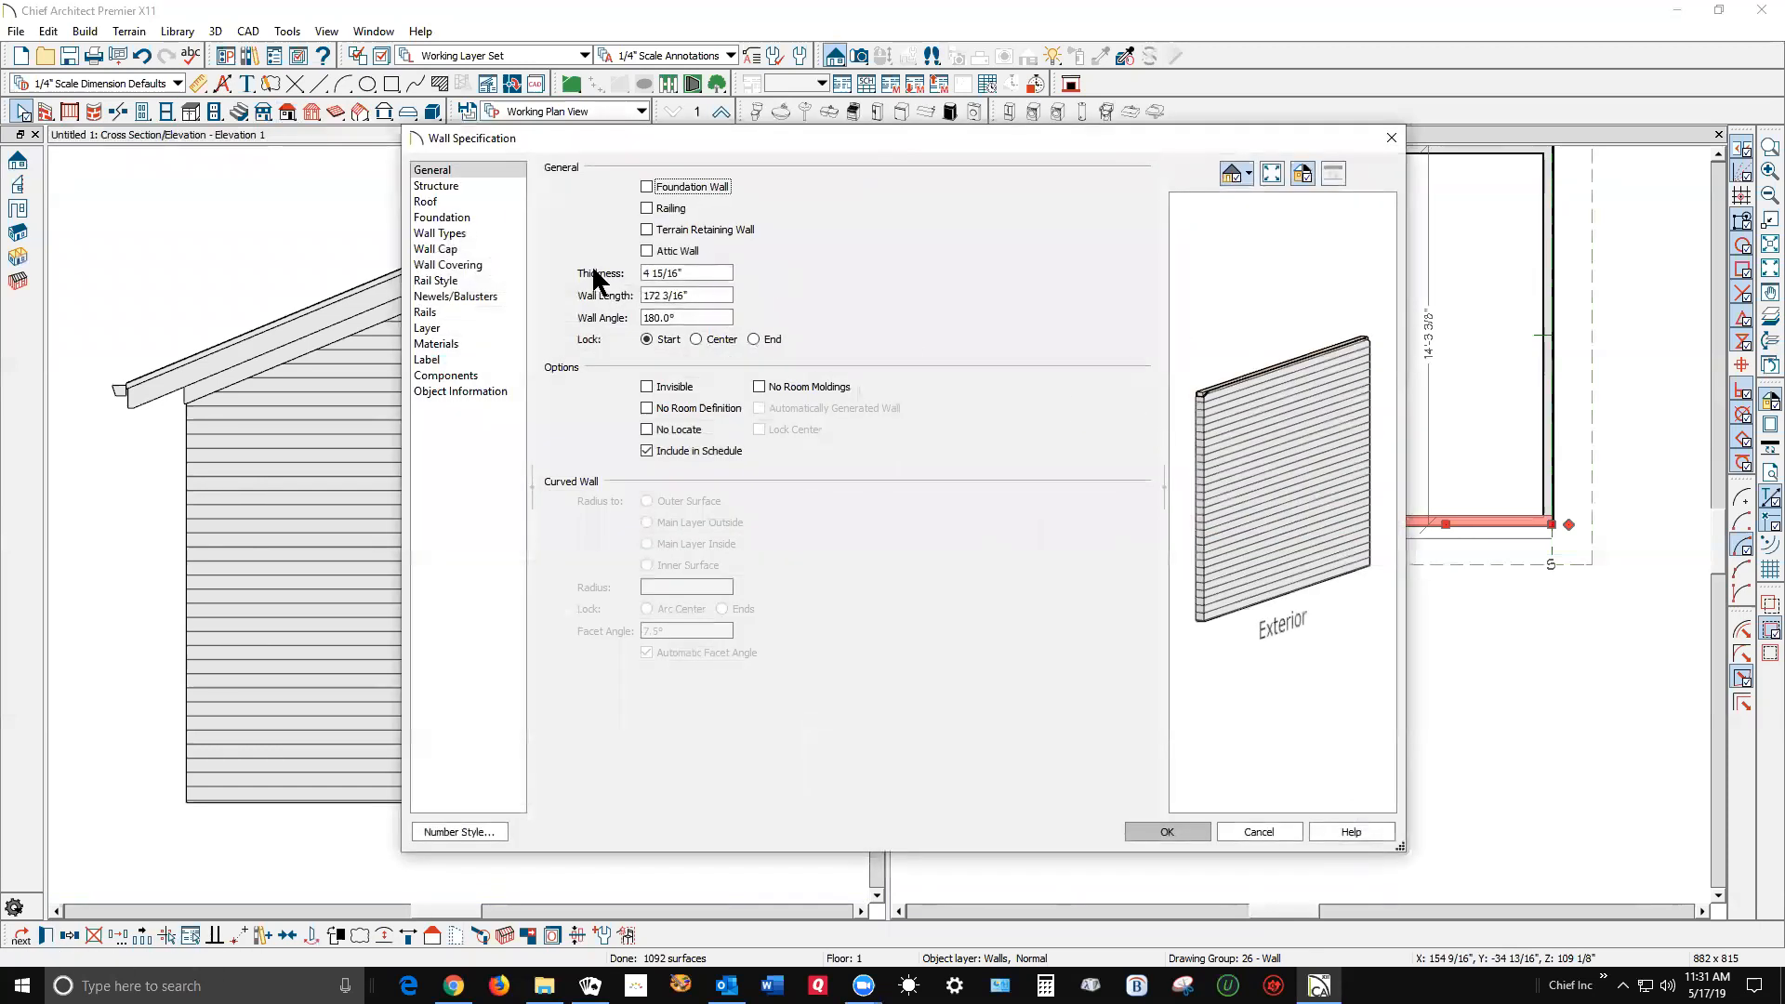
left_click(457, 202)
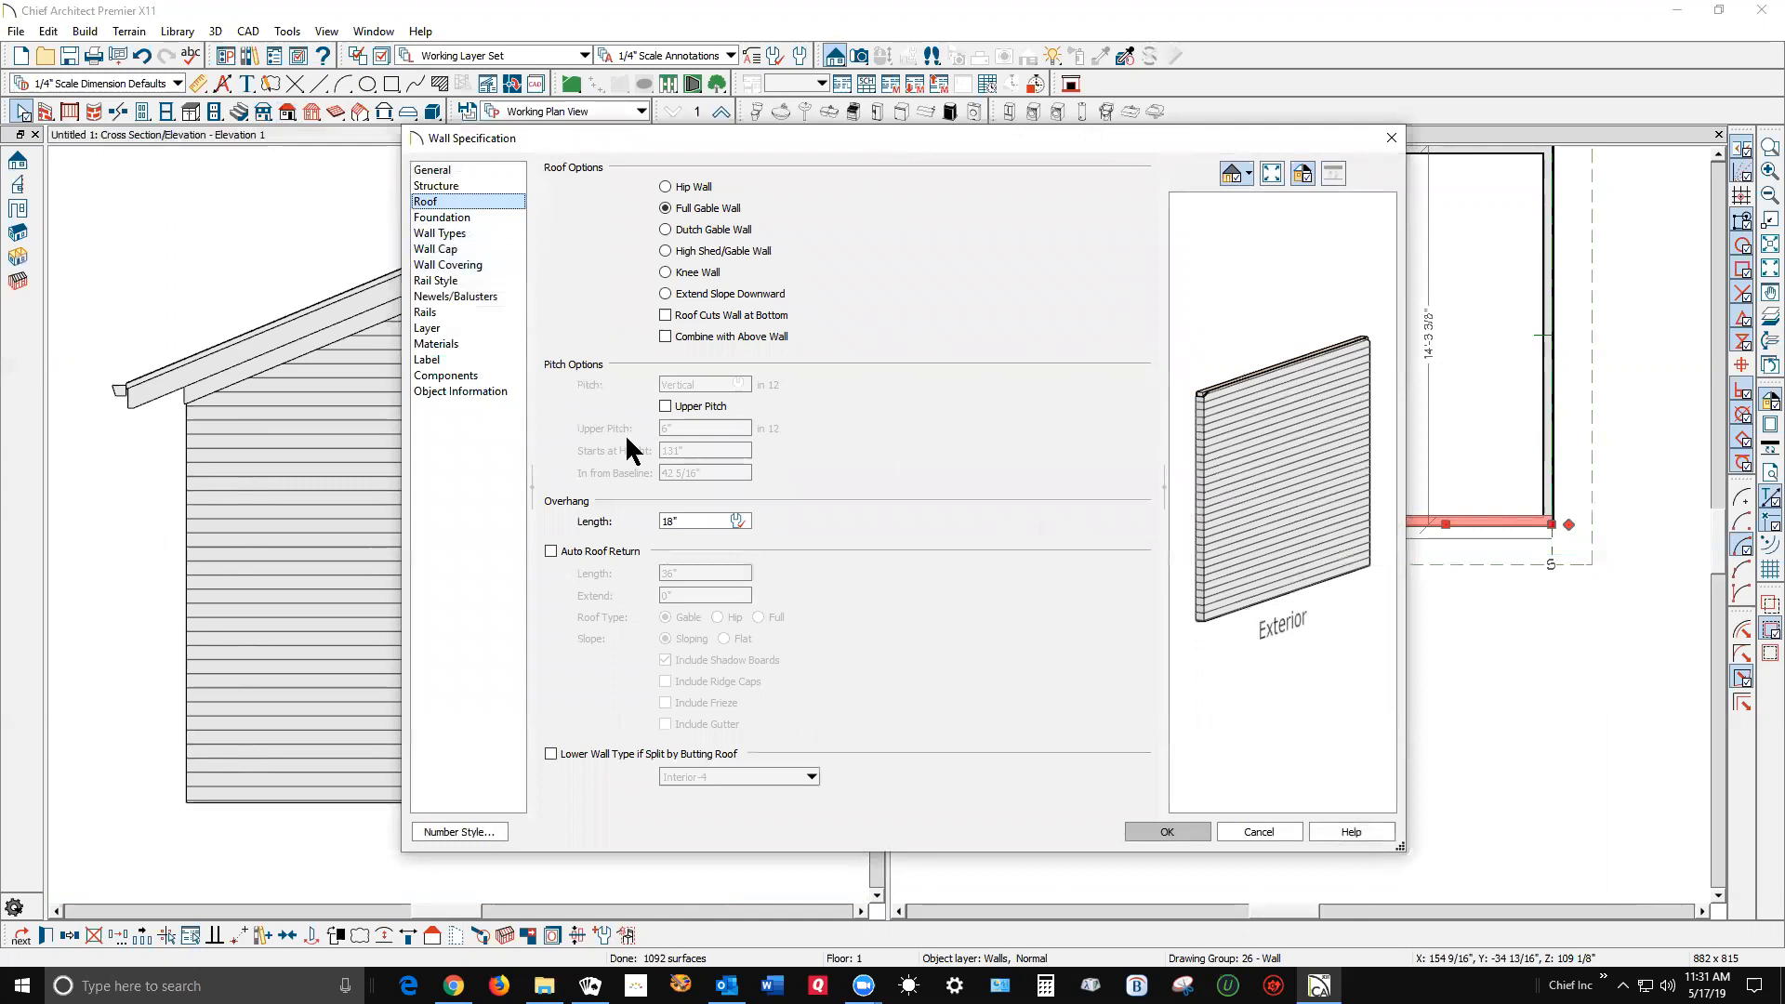
left_click(552, 552)
left_click(694, 575)
double_click(665, 574)
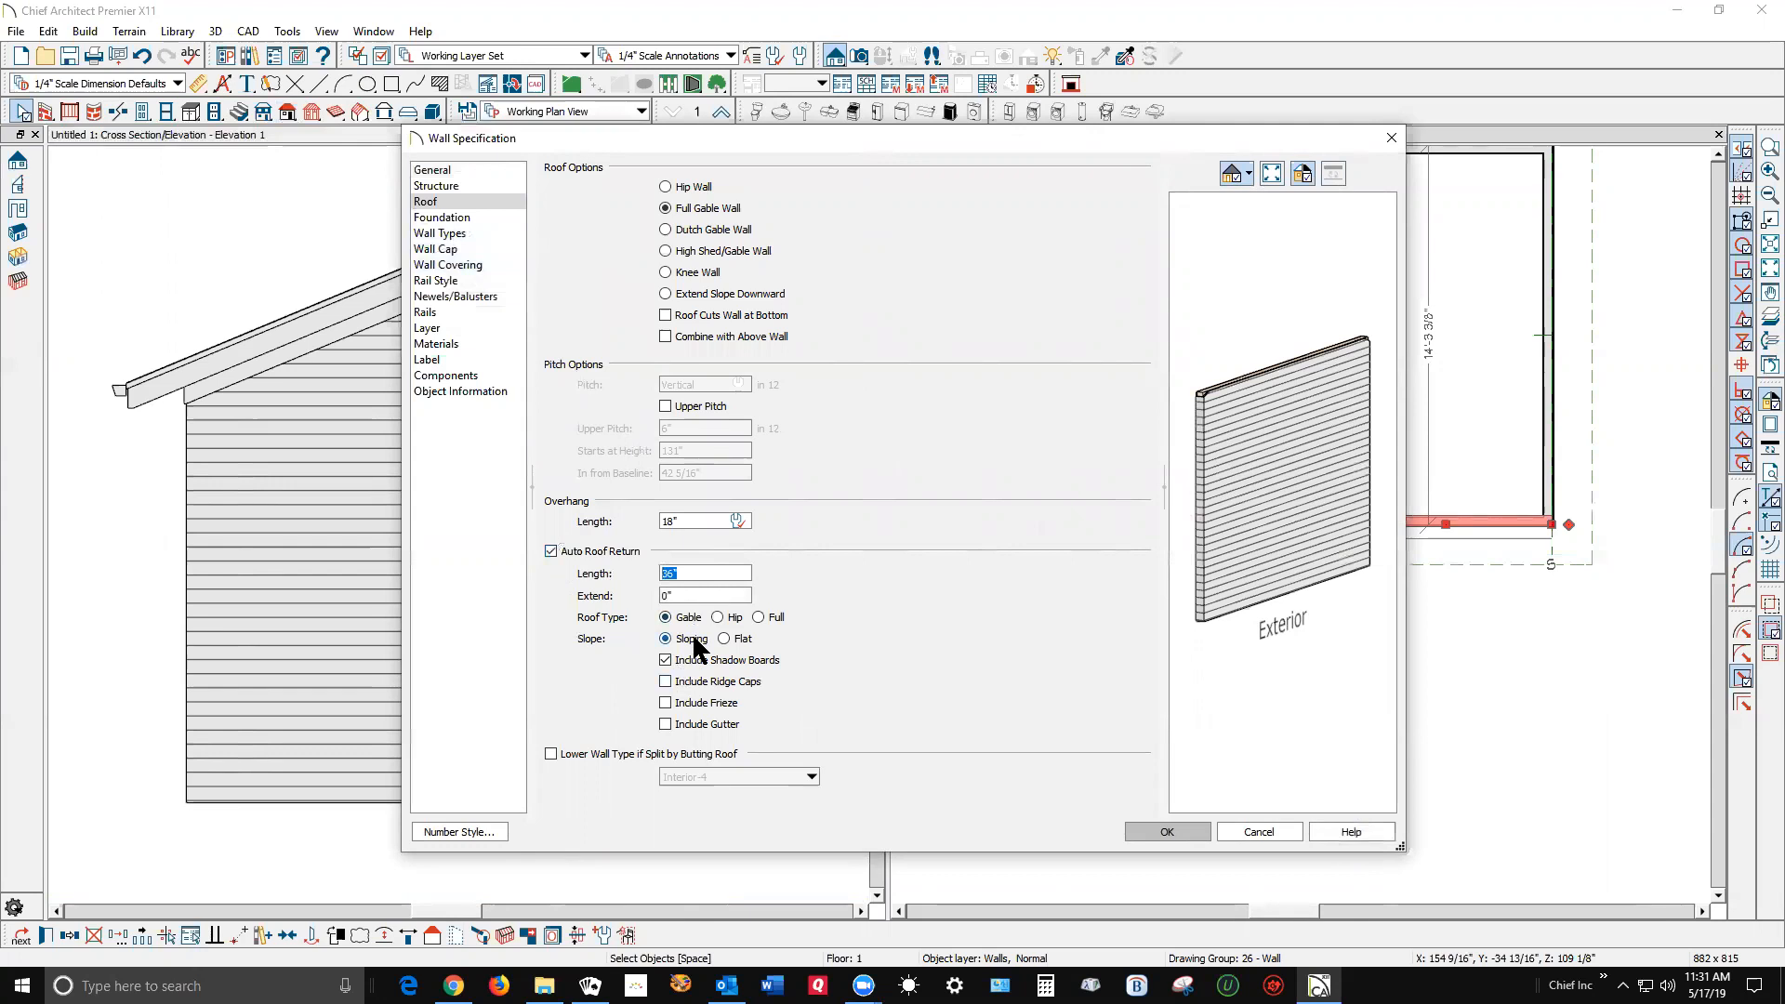
left_click_drag(863, 144, 1194, 157)
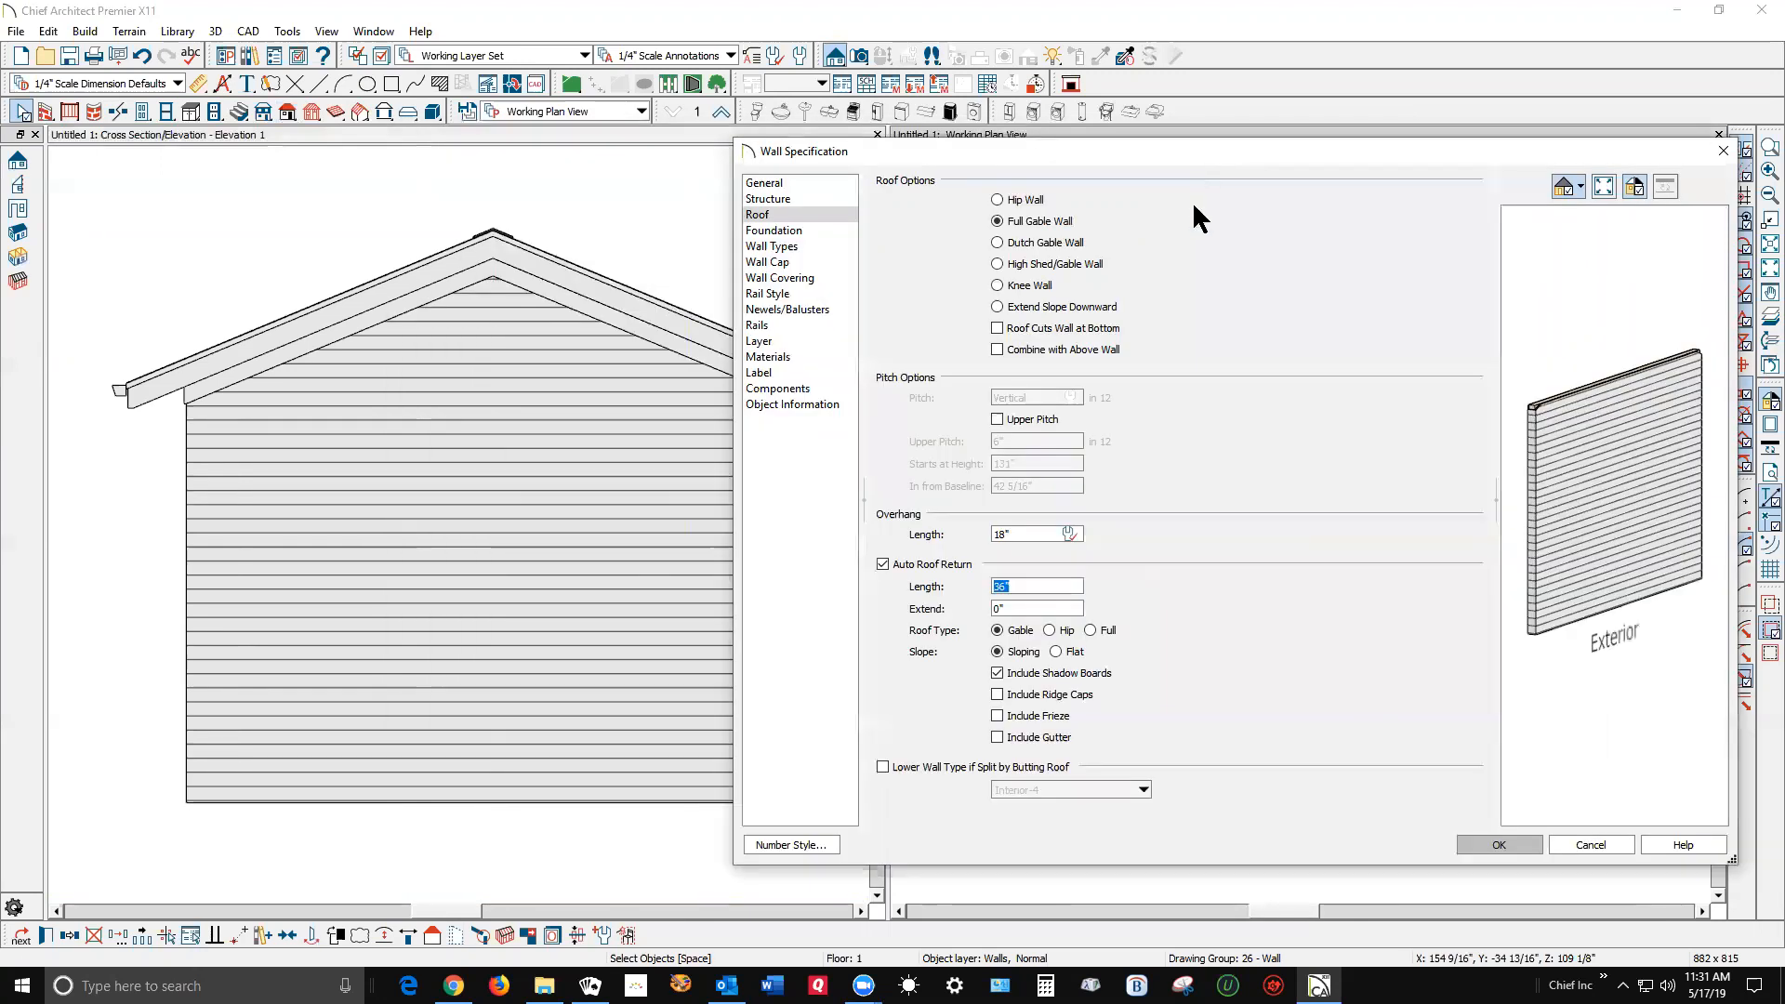
left_click(1504, 842)
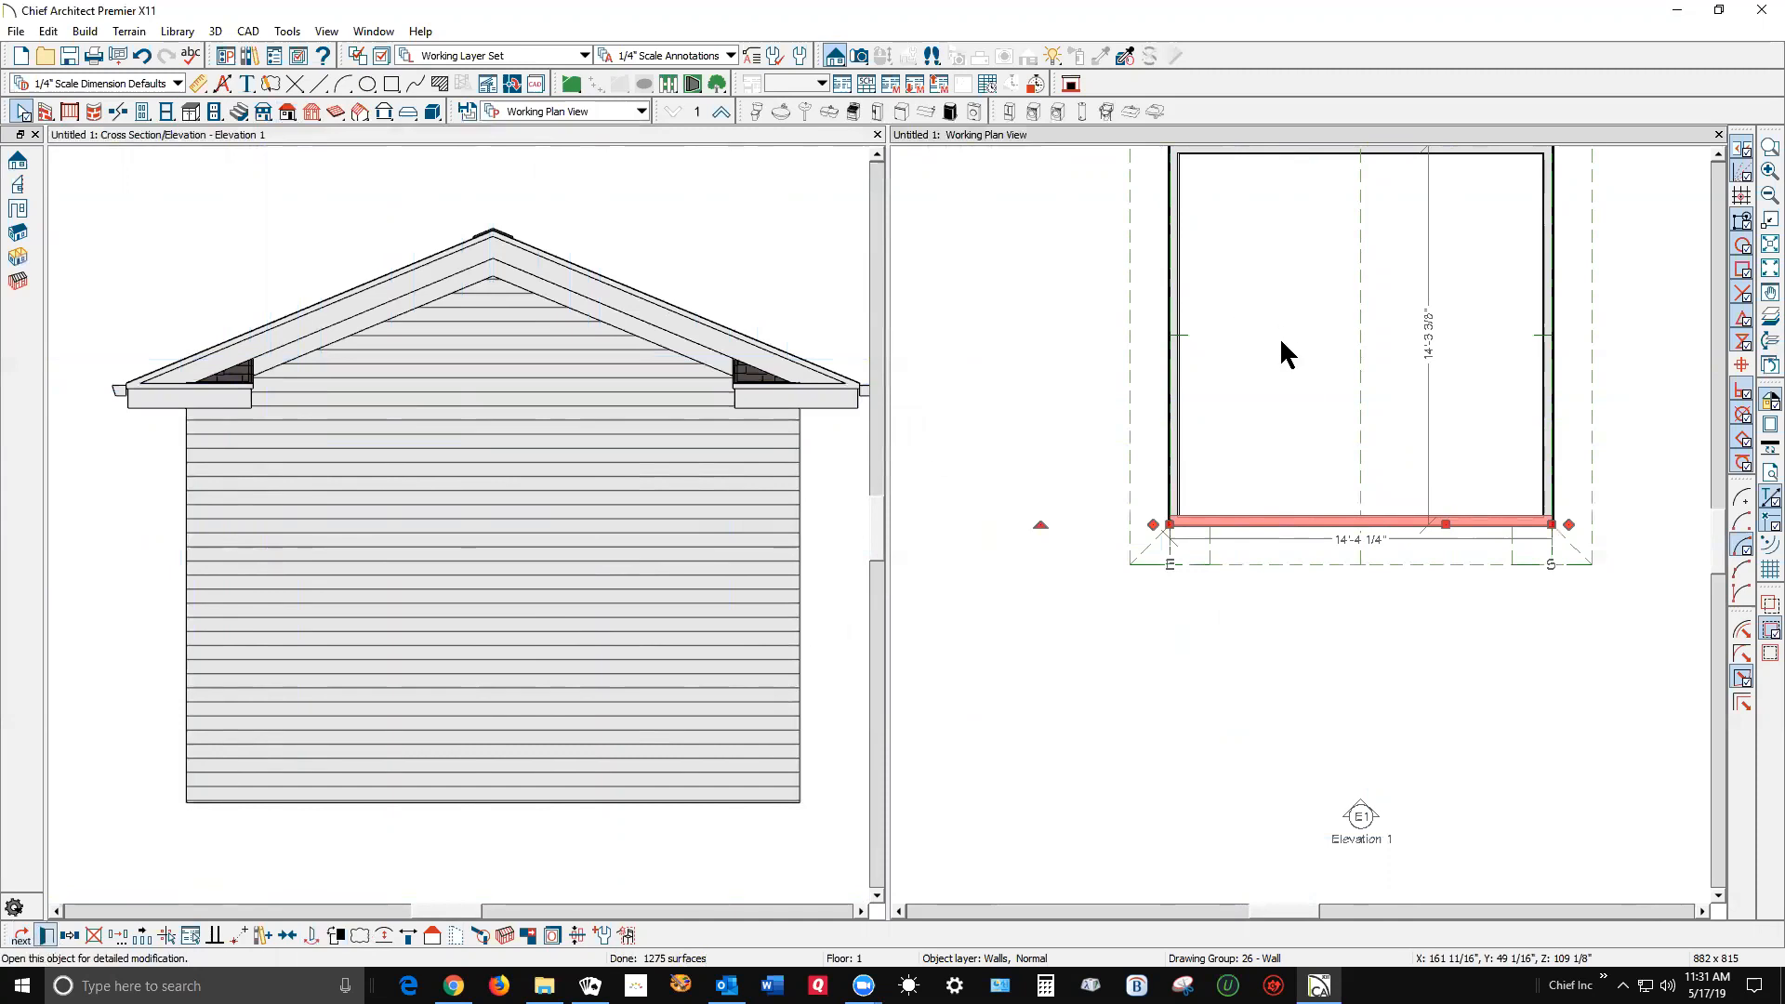
Change the front gable wall's automatic roof return to the Full roof type.
key("Return")
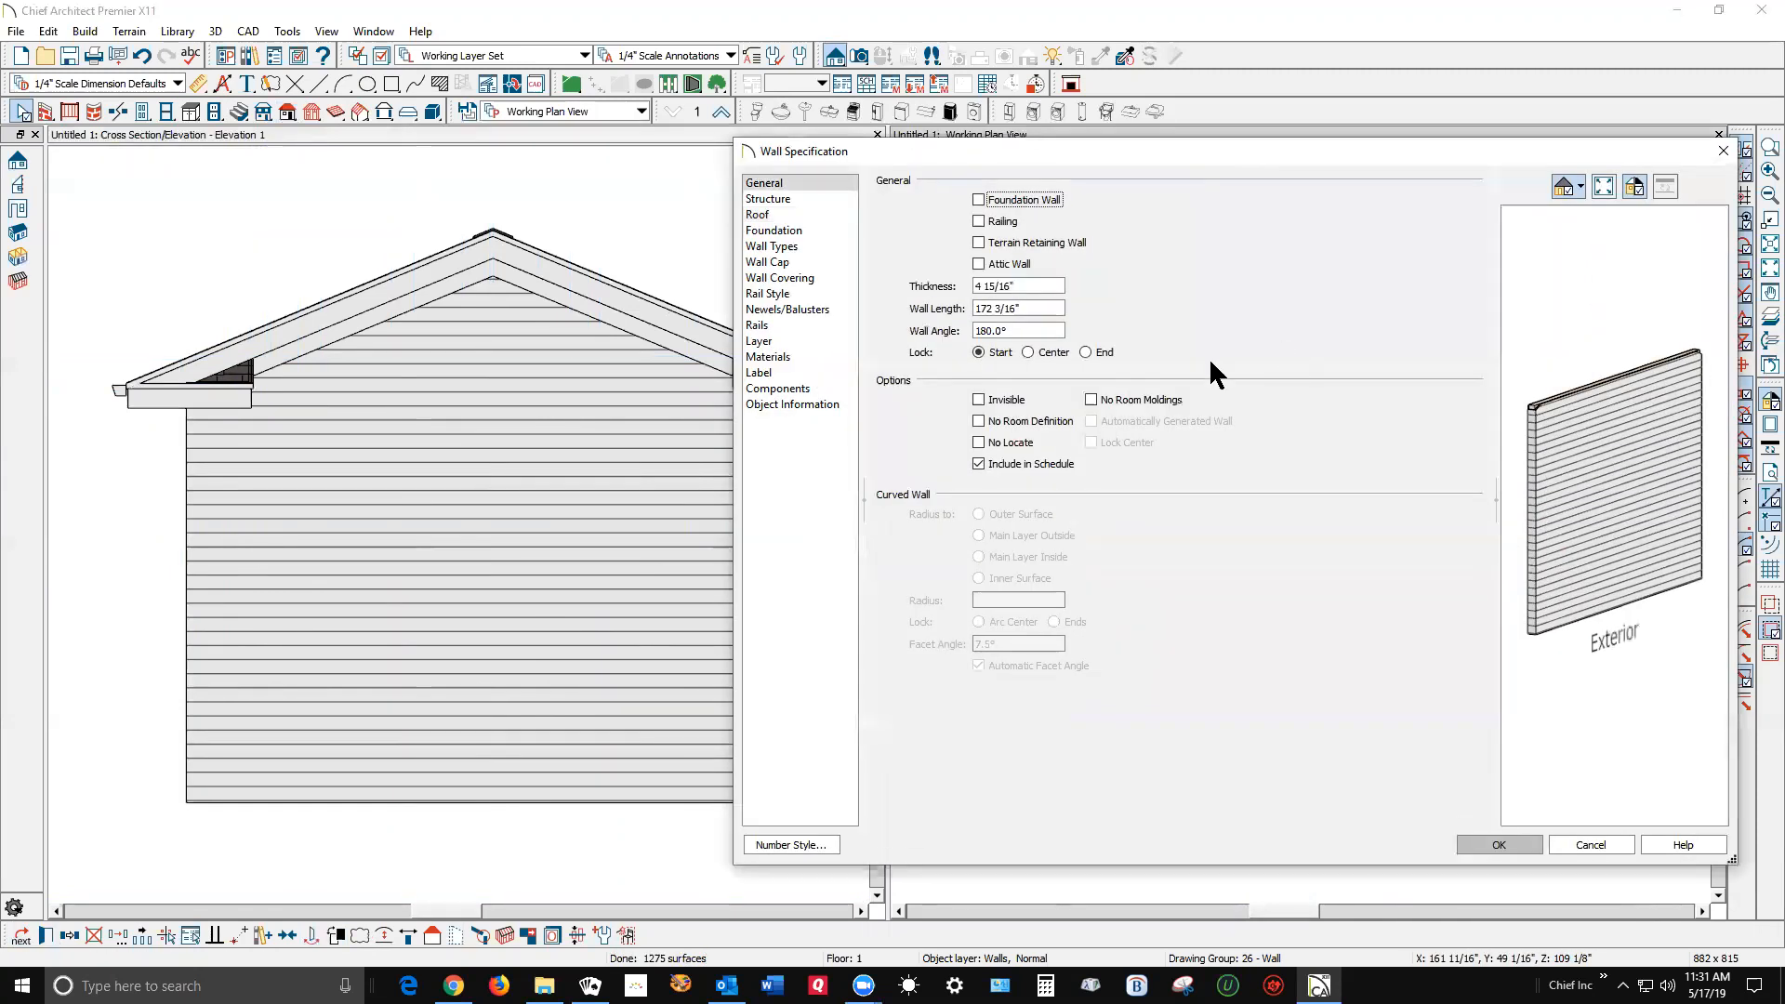
left_click(762, 216)
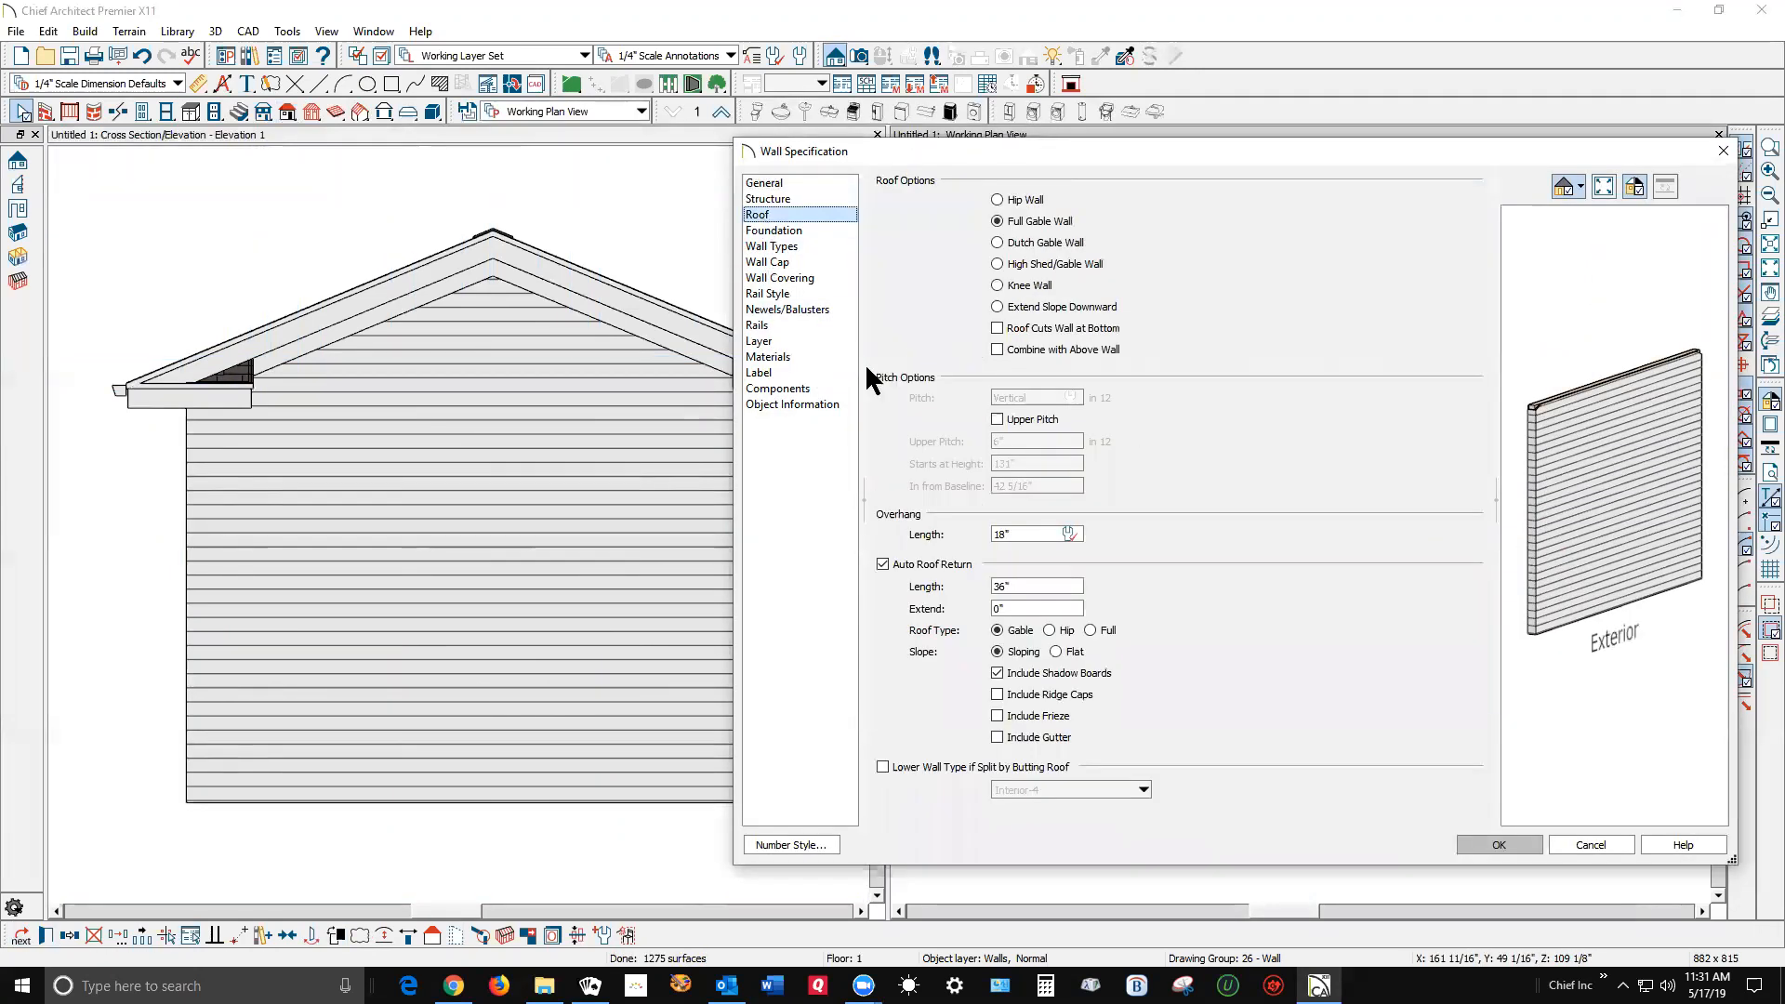
left_click(1050, 631)
left_click(1091, 630)
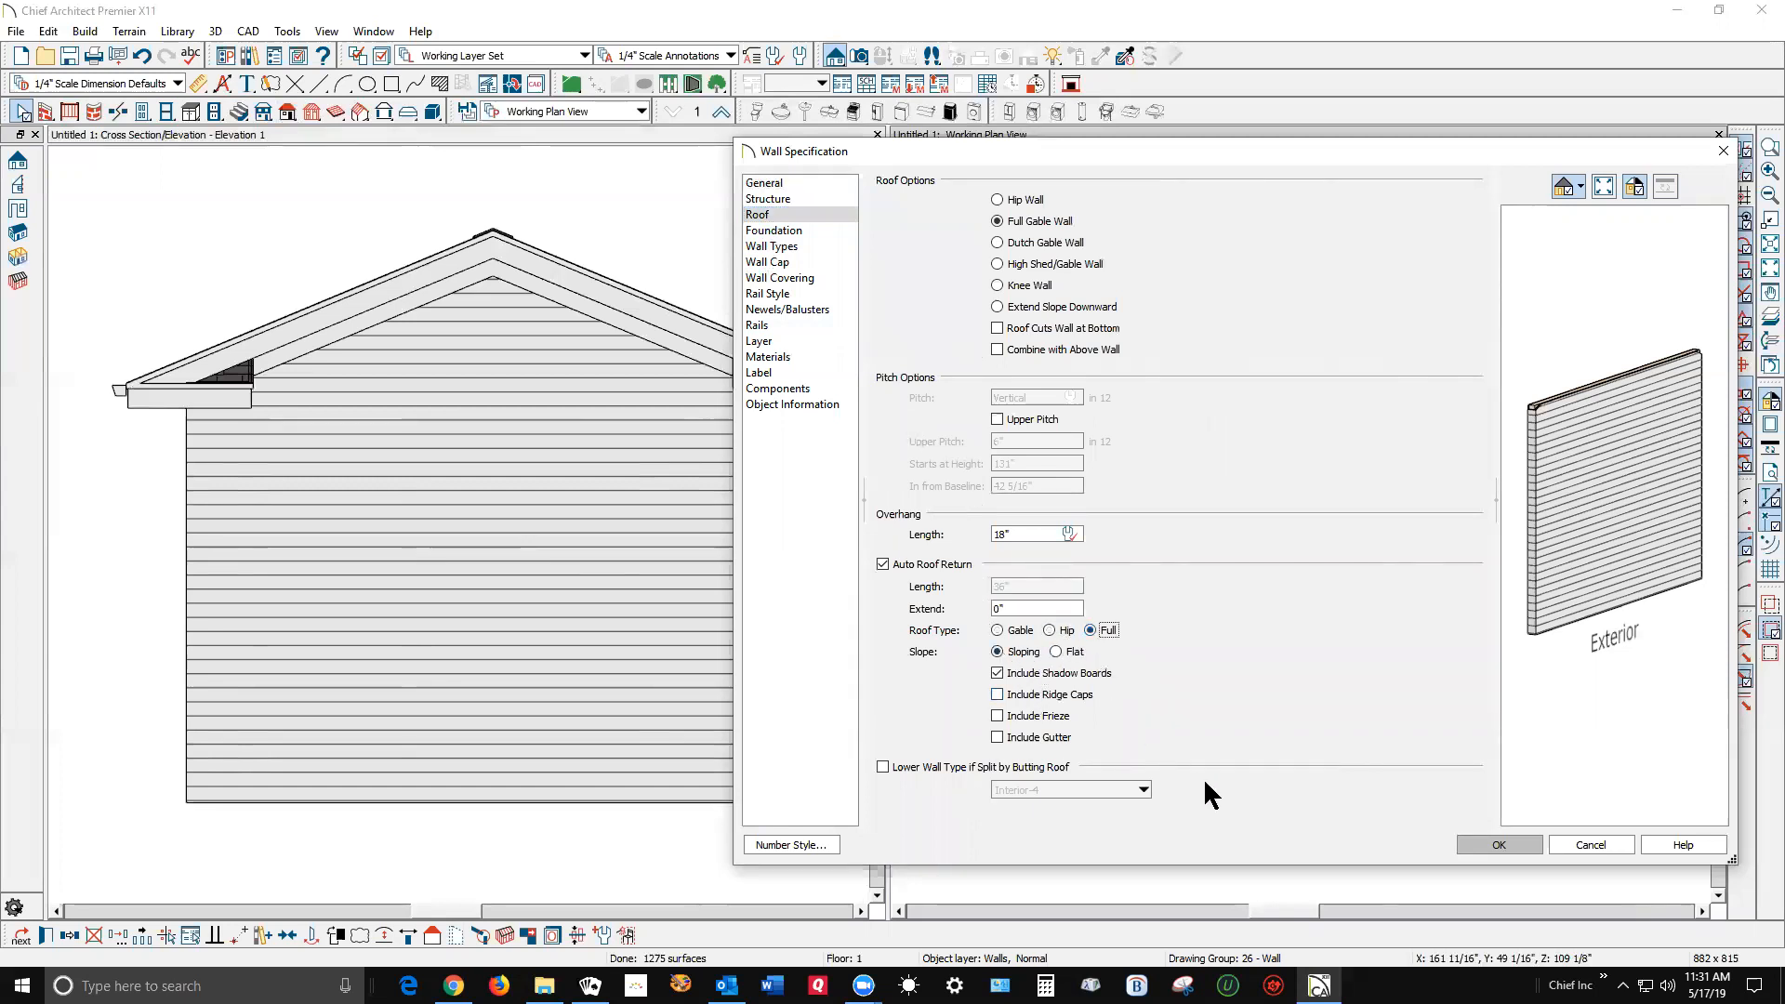
left_click(1504, 843)
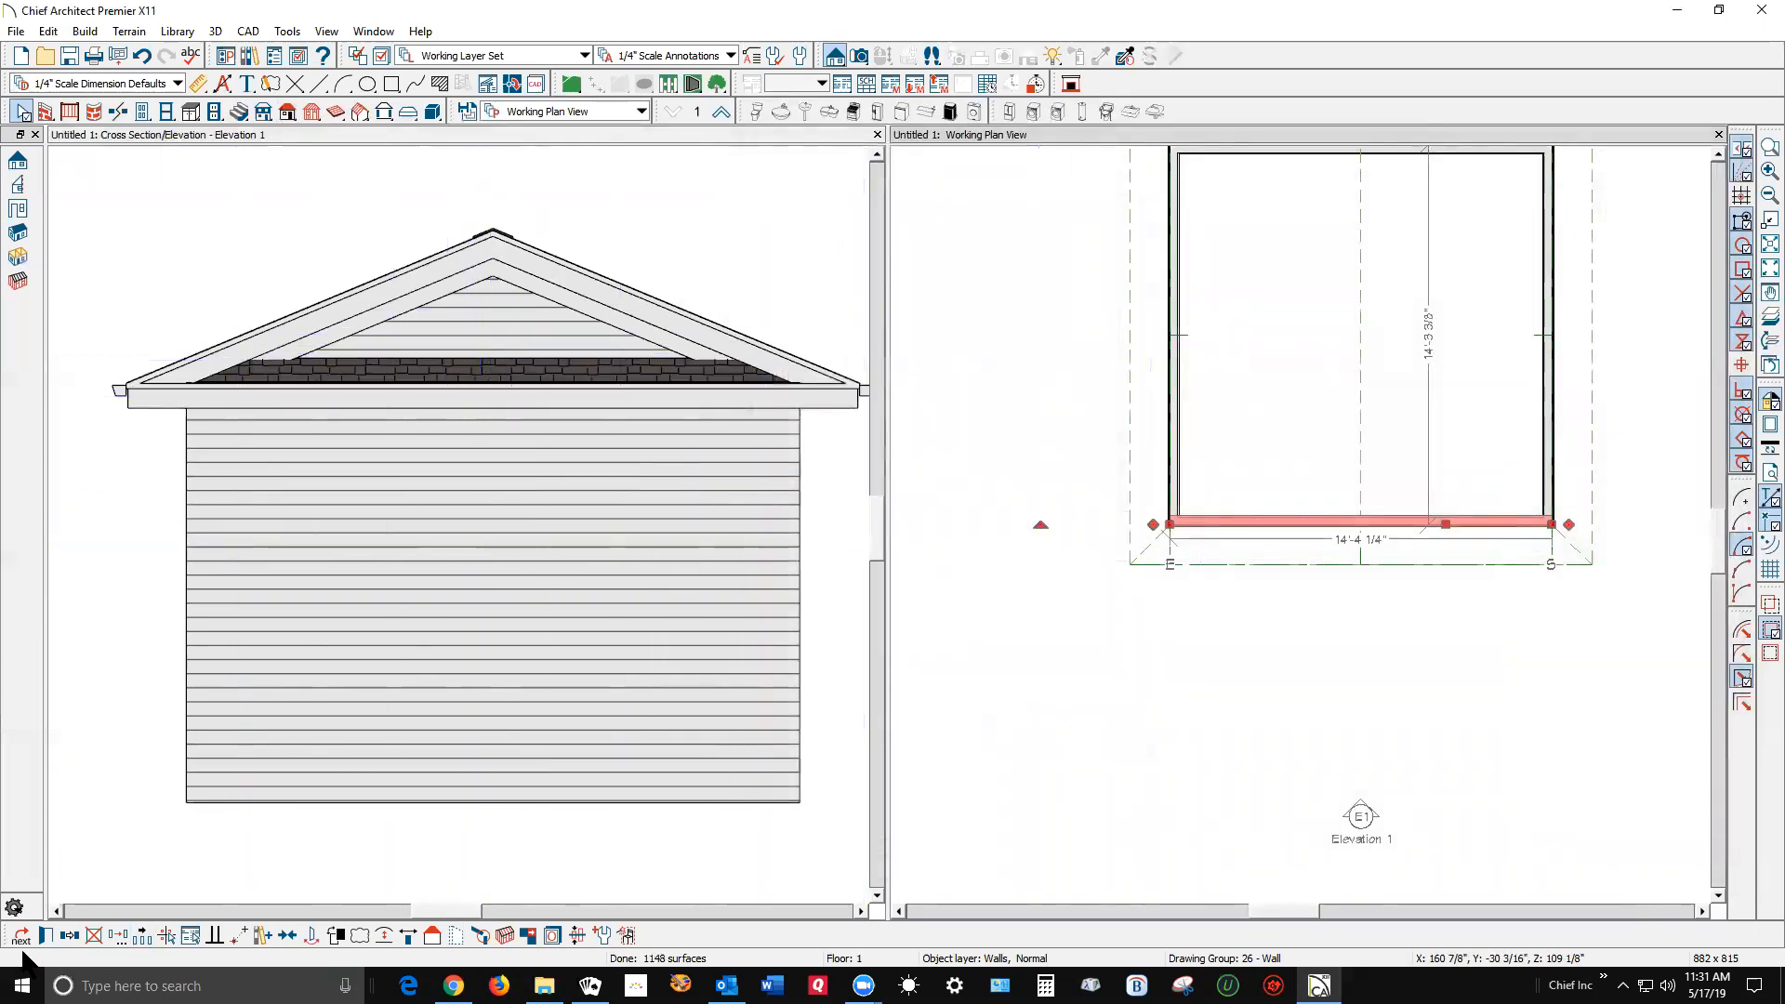
Change the front gable wall's automatic roof return to the Hip roof type.
double_click(532, 733)
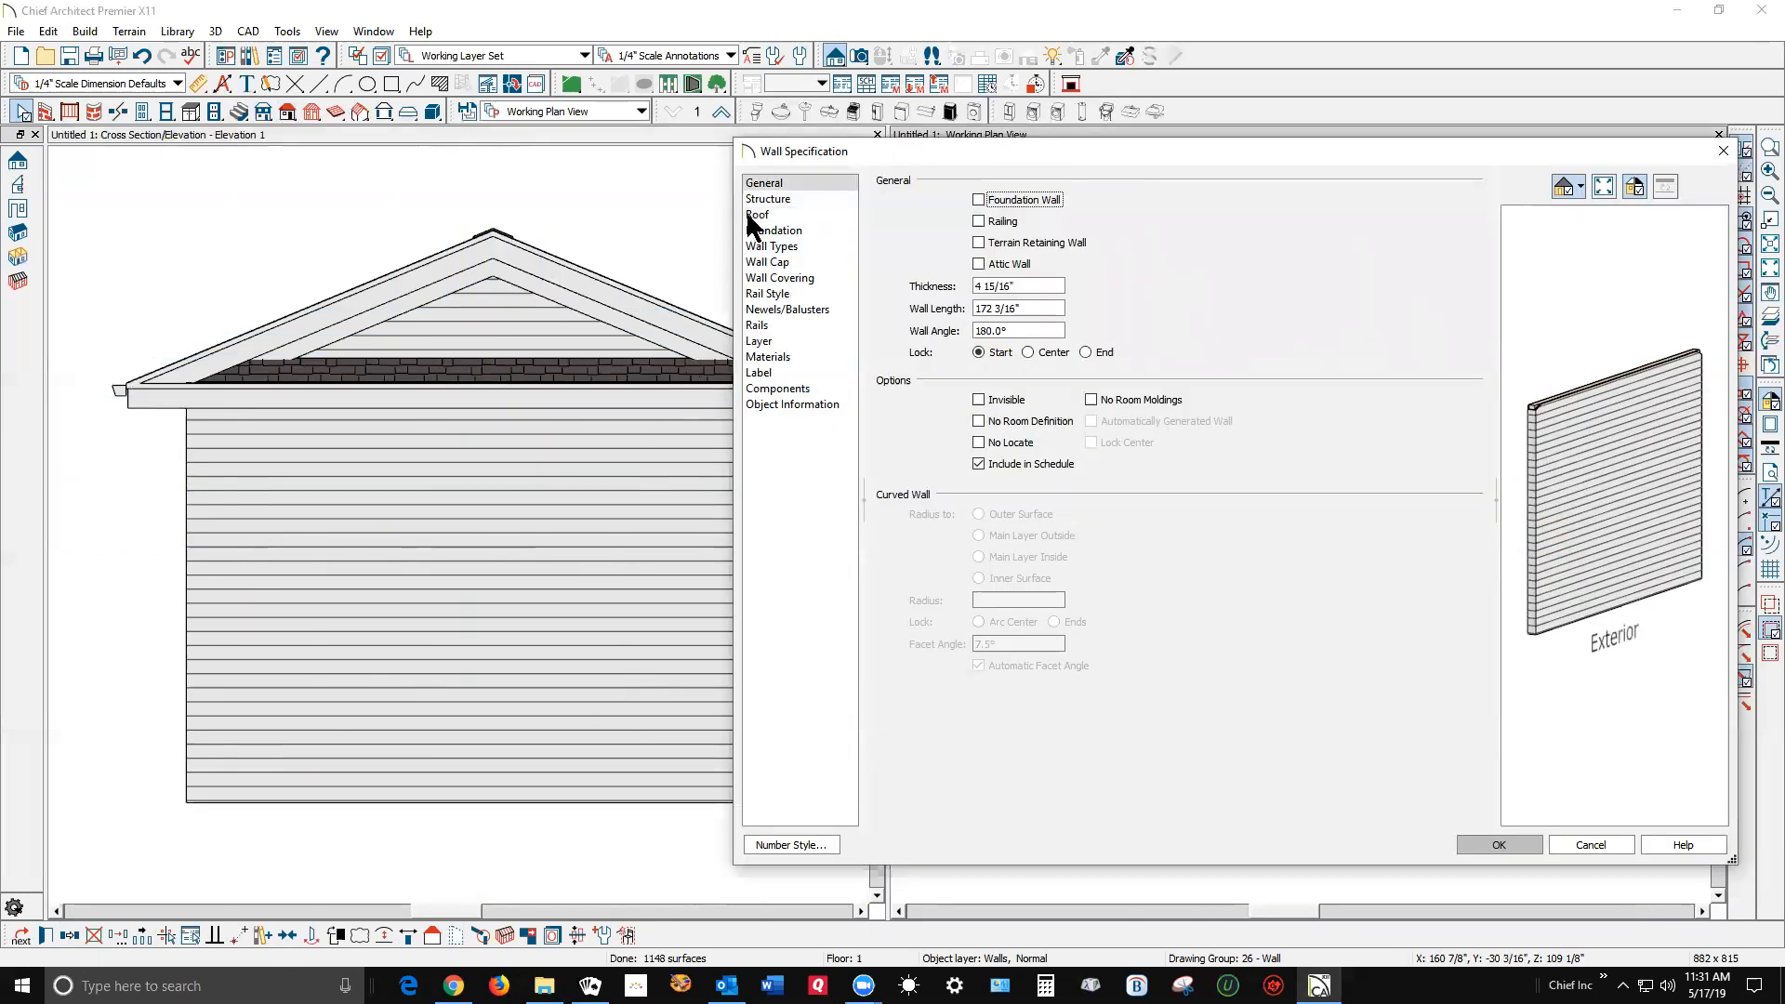
left_click(751, 214)
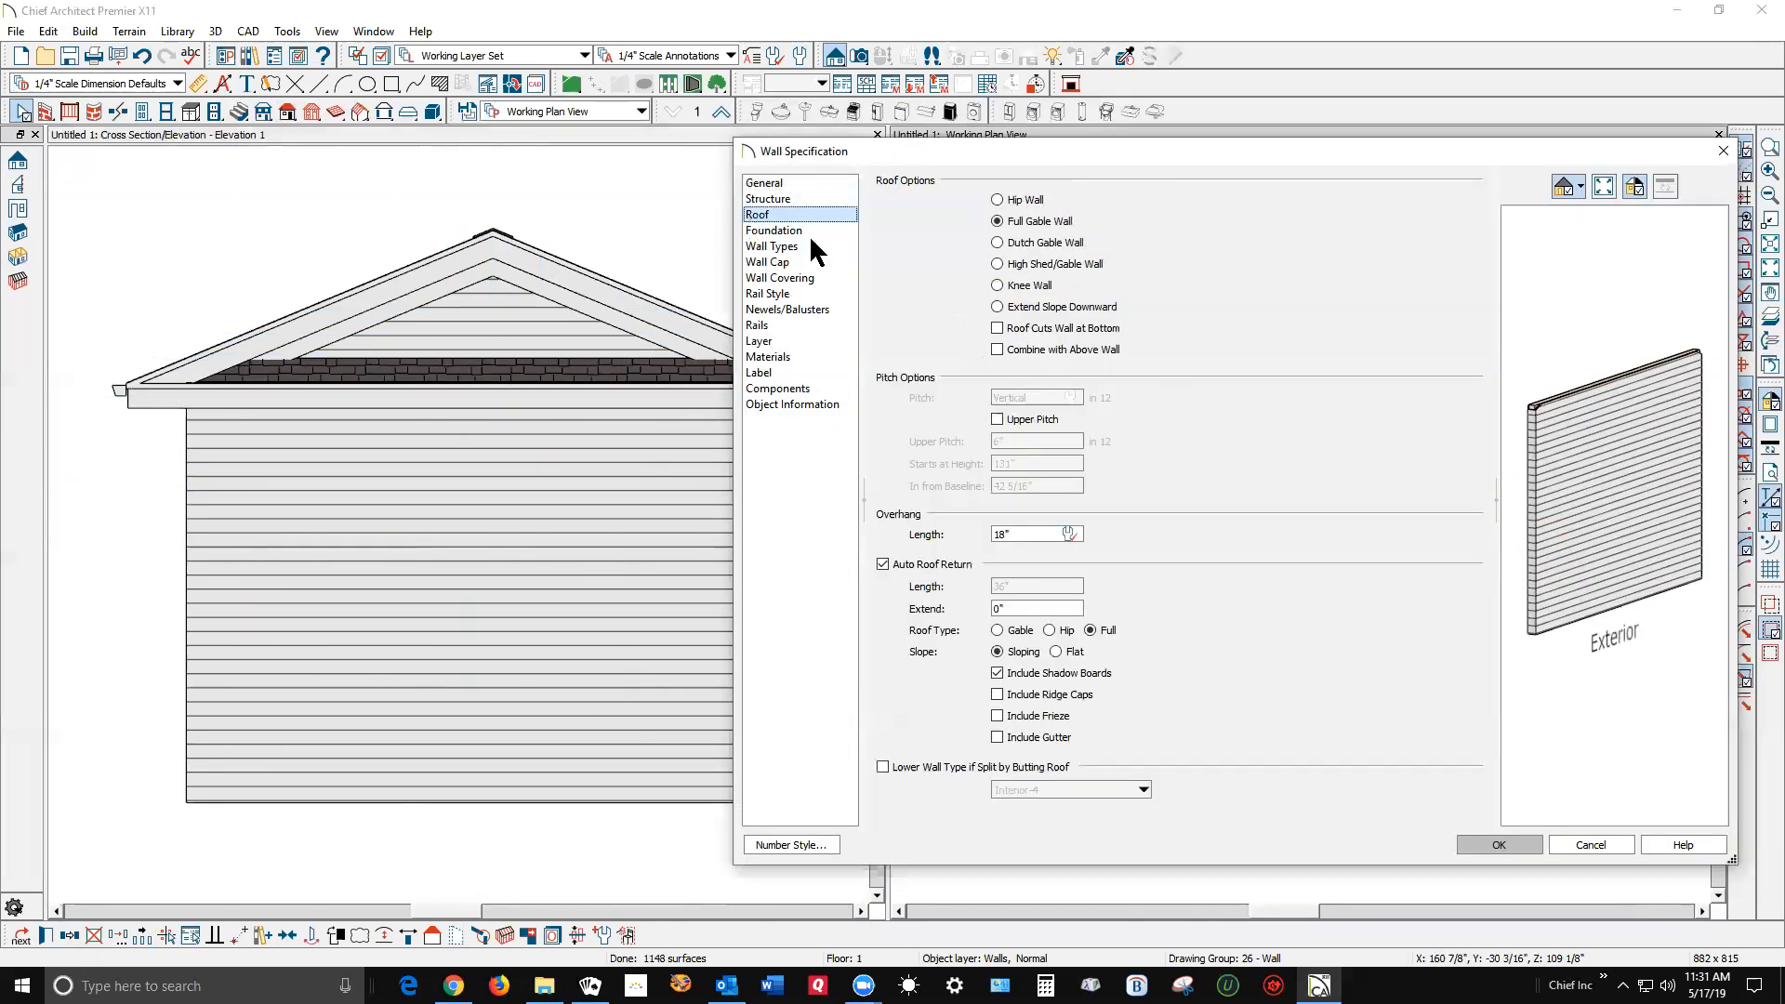
left_click(1066, 631)
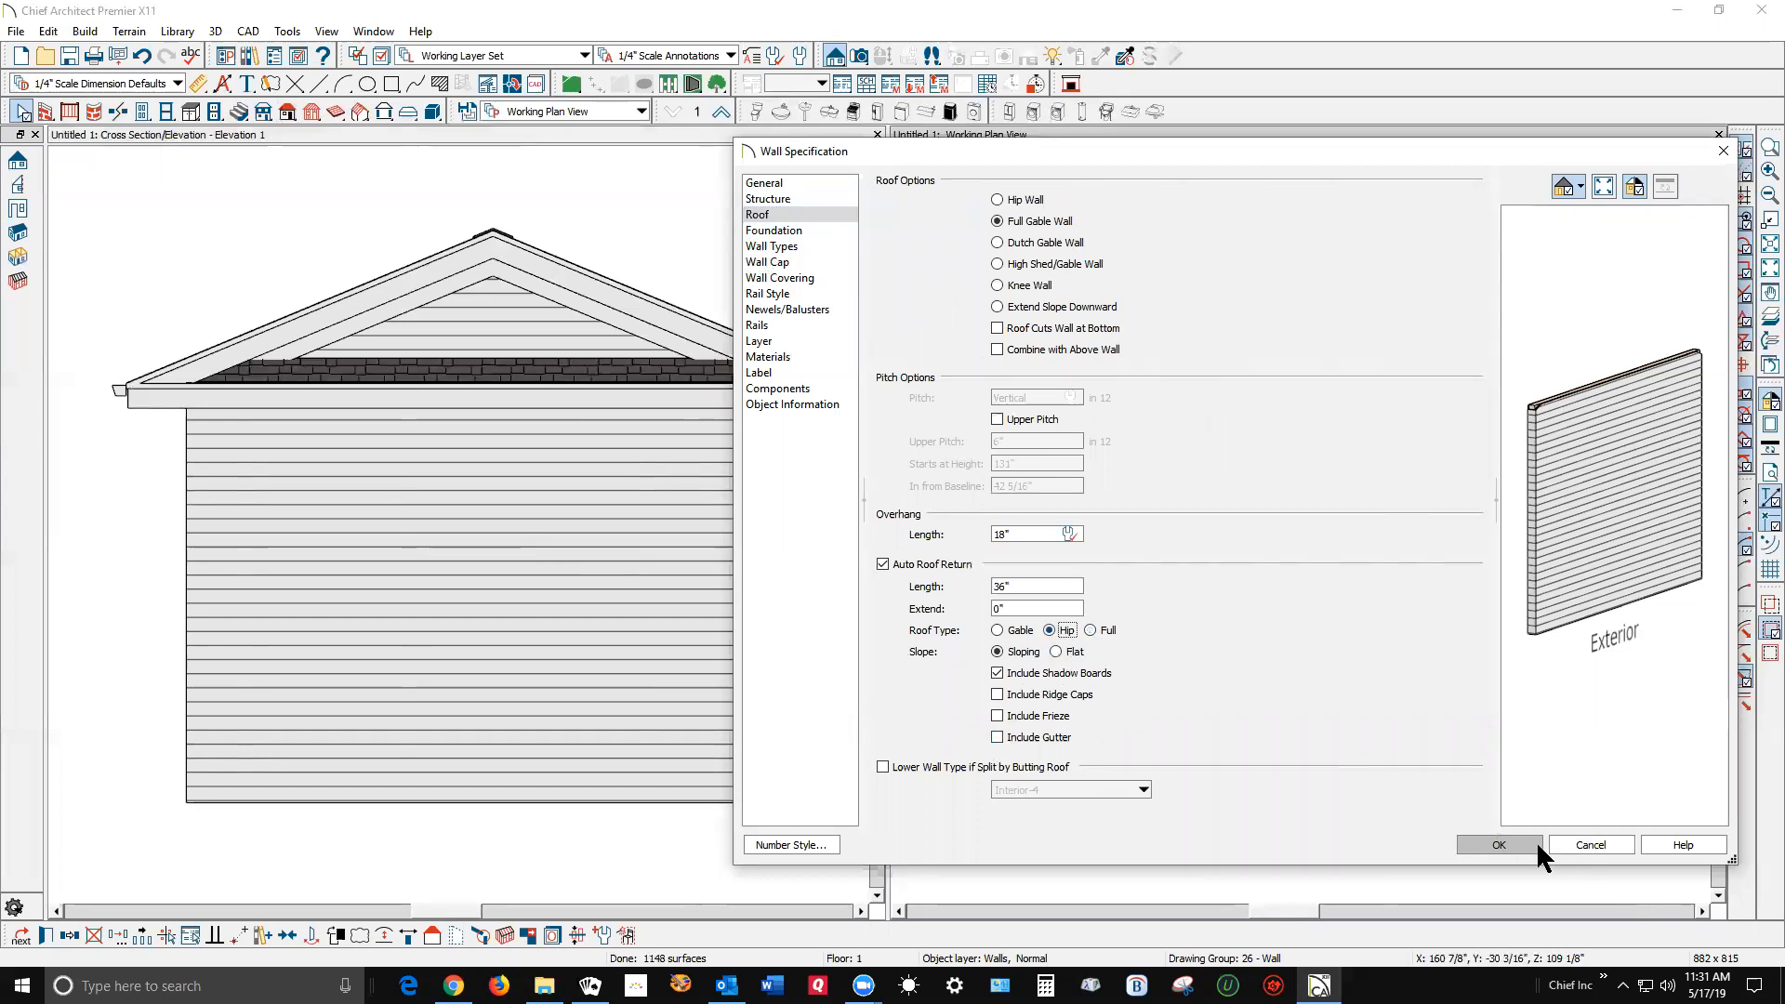
left_click(1489, 834)
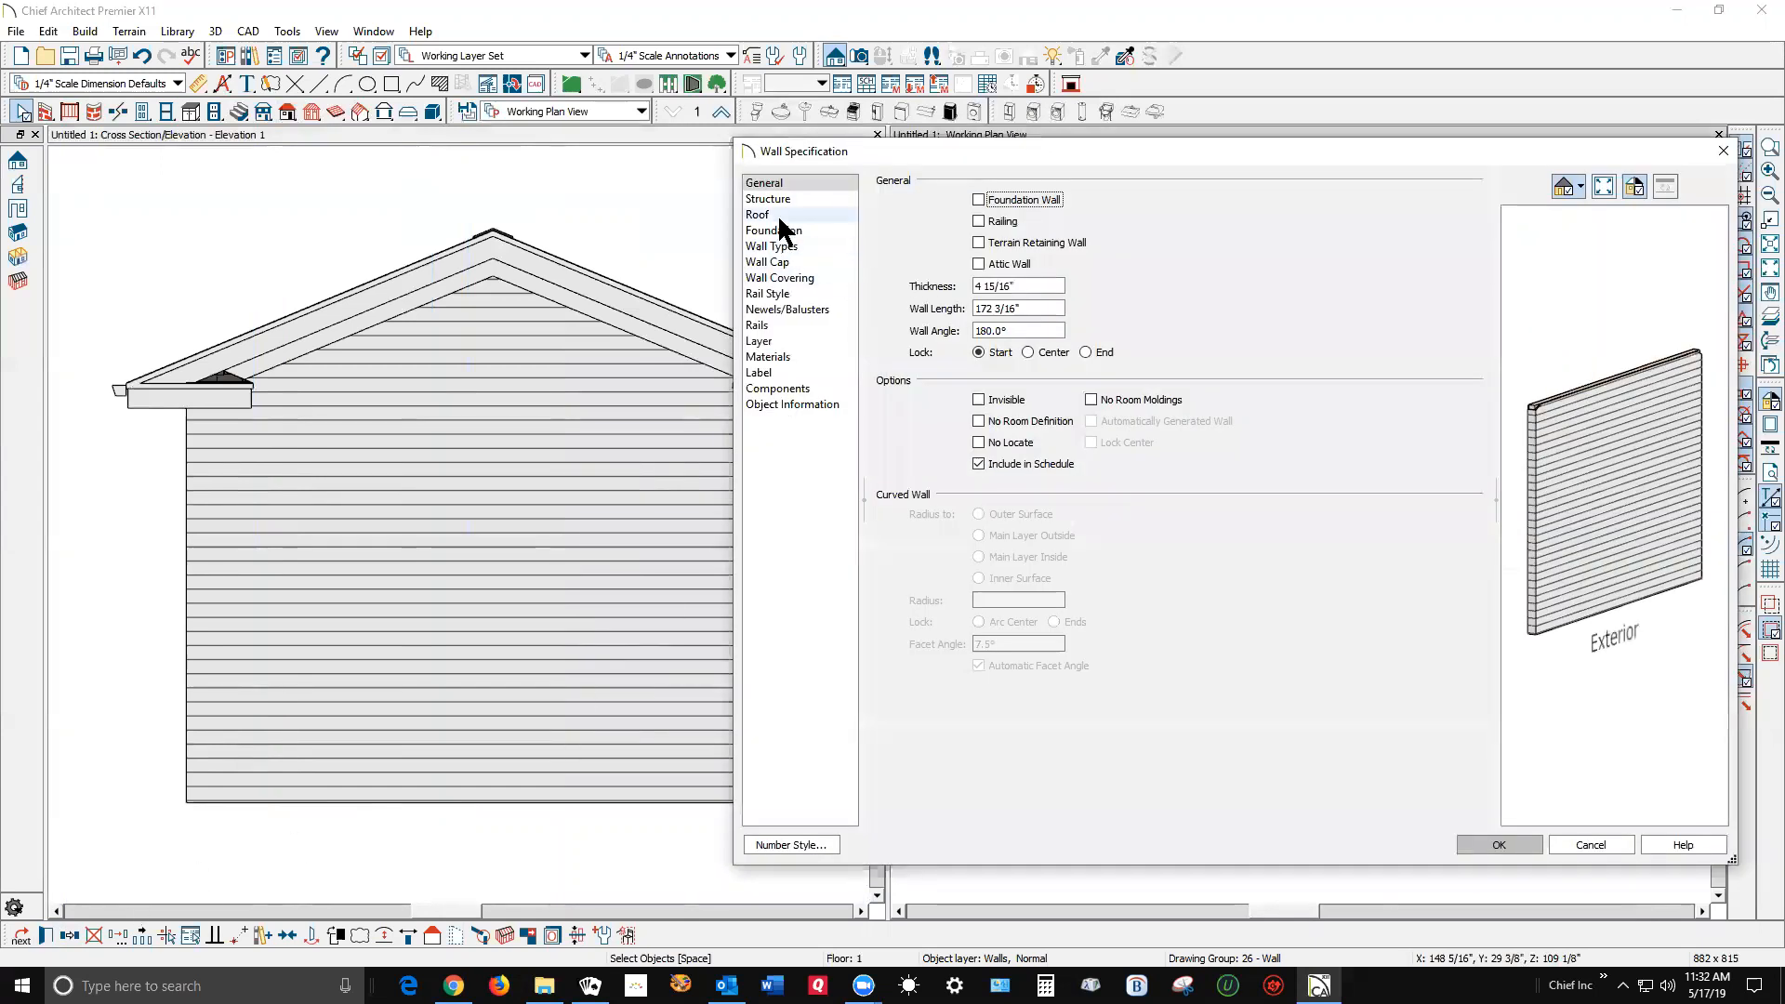
Set the front gable wall's automatic roof return back to the Gable roof type.
left_click(777, 217)
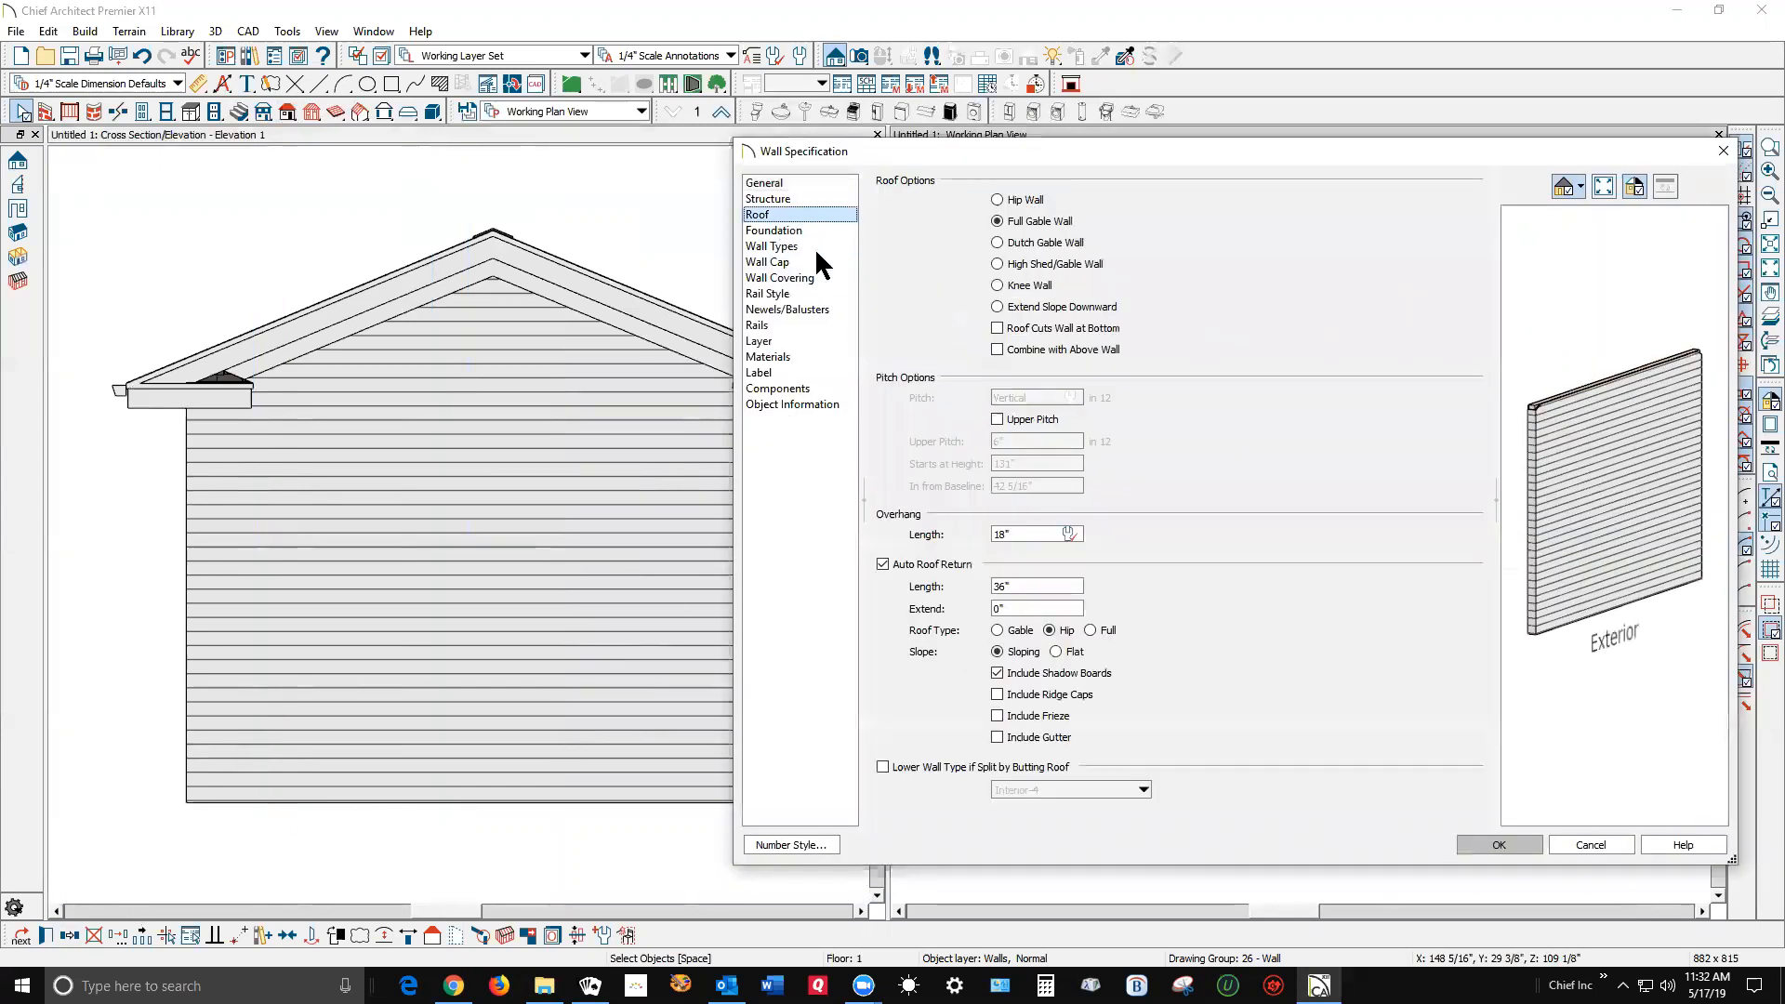
left_click(997, 632)
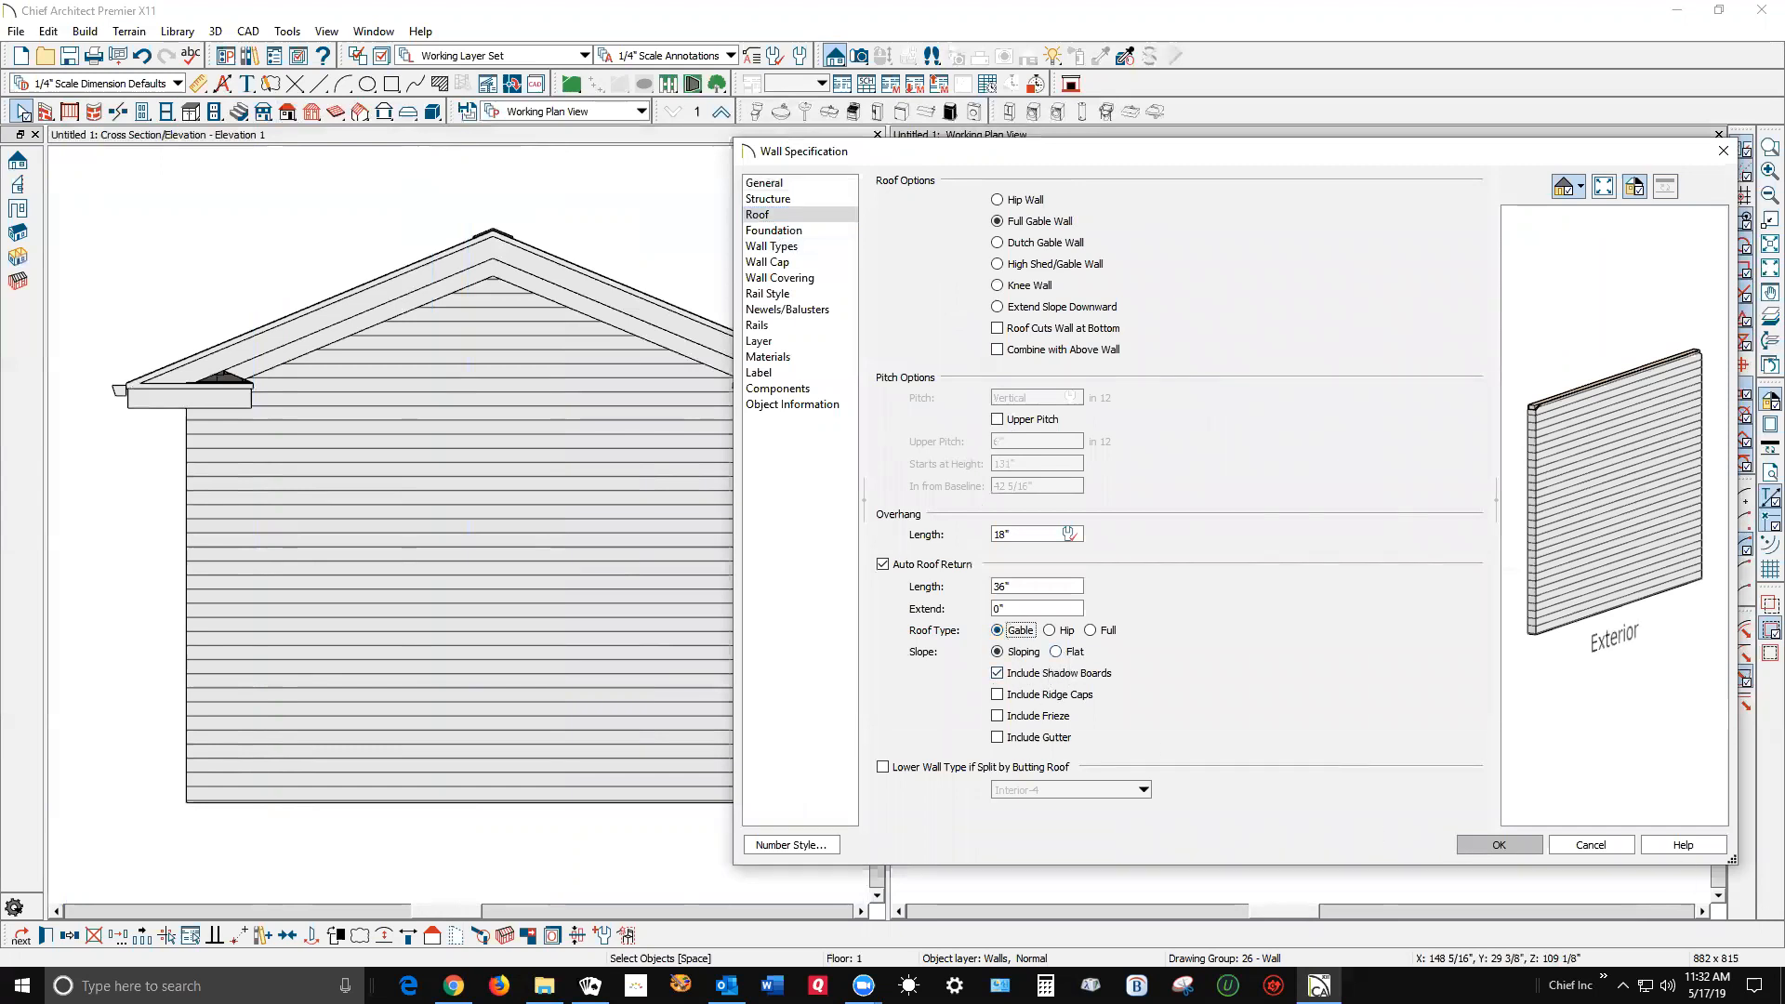
left_click(1521, 843)
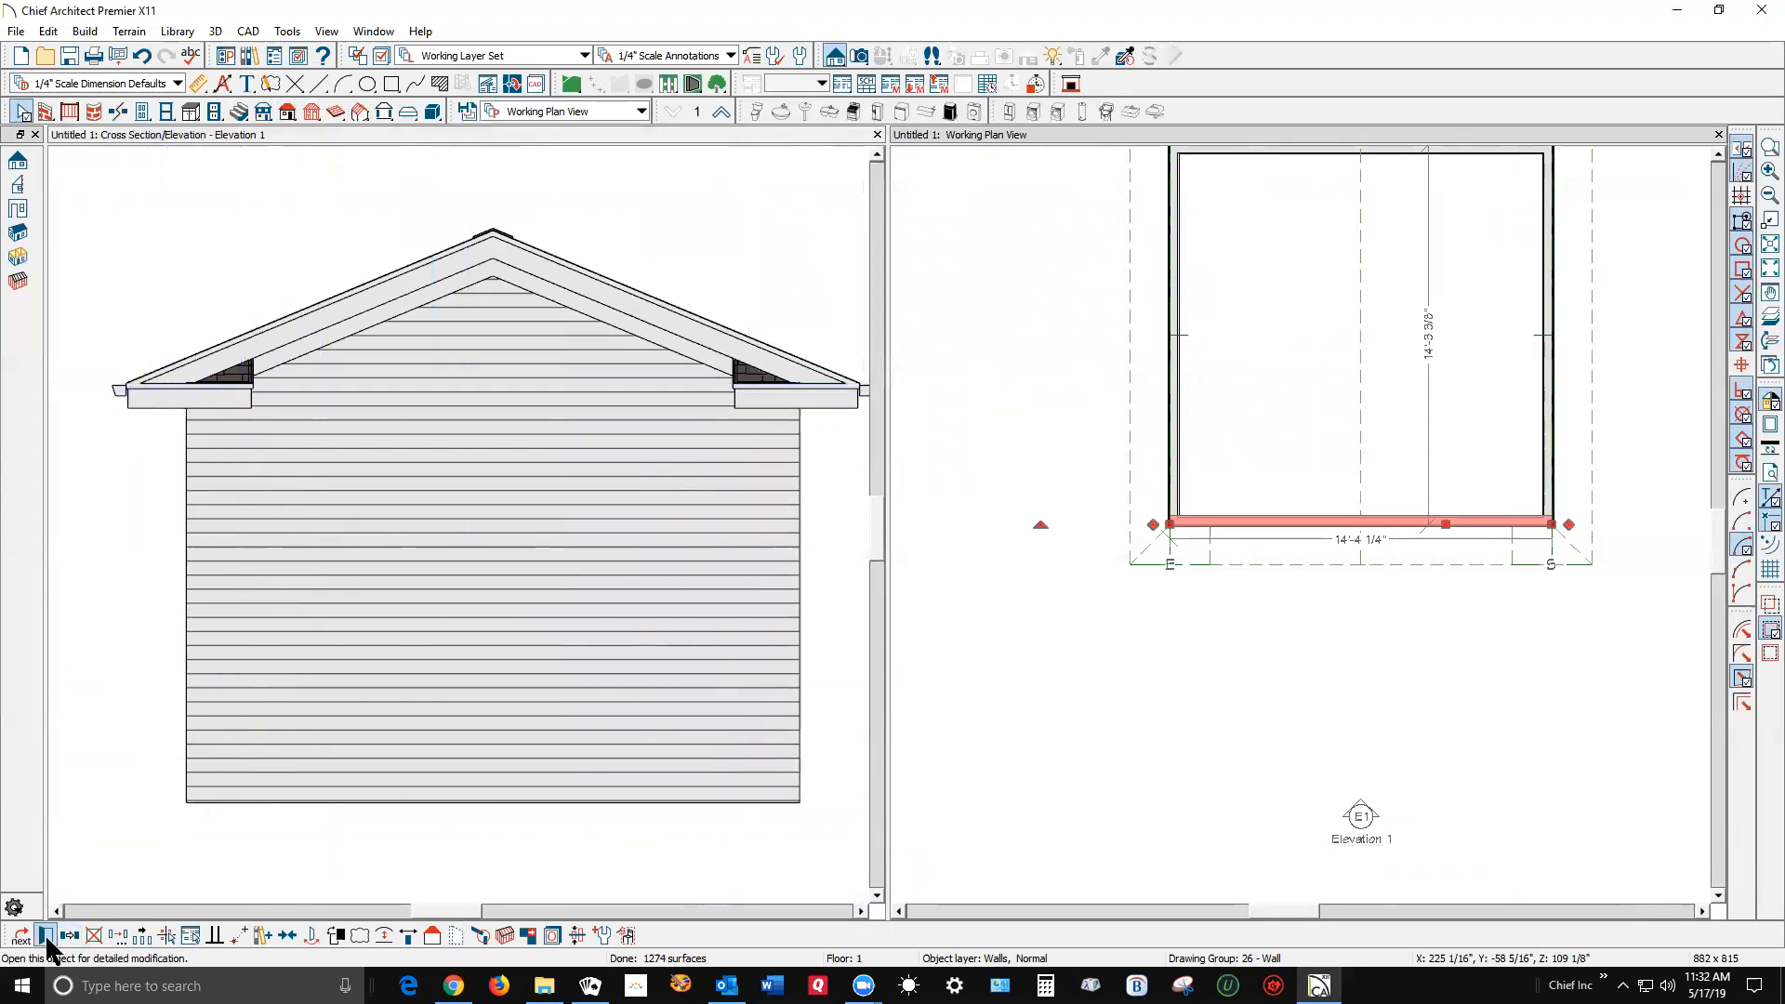
Change the slope of the front gable wall's roof returns to Flat.
double_click(714, 482)
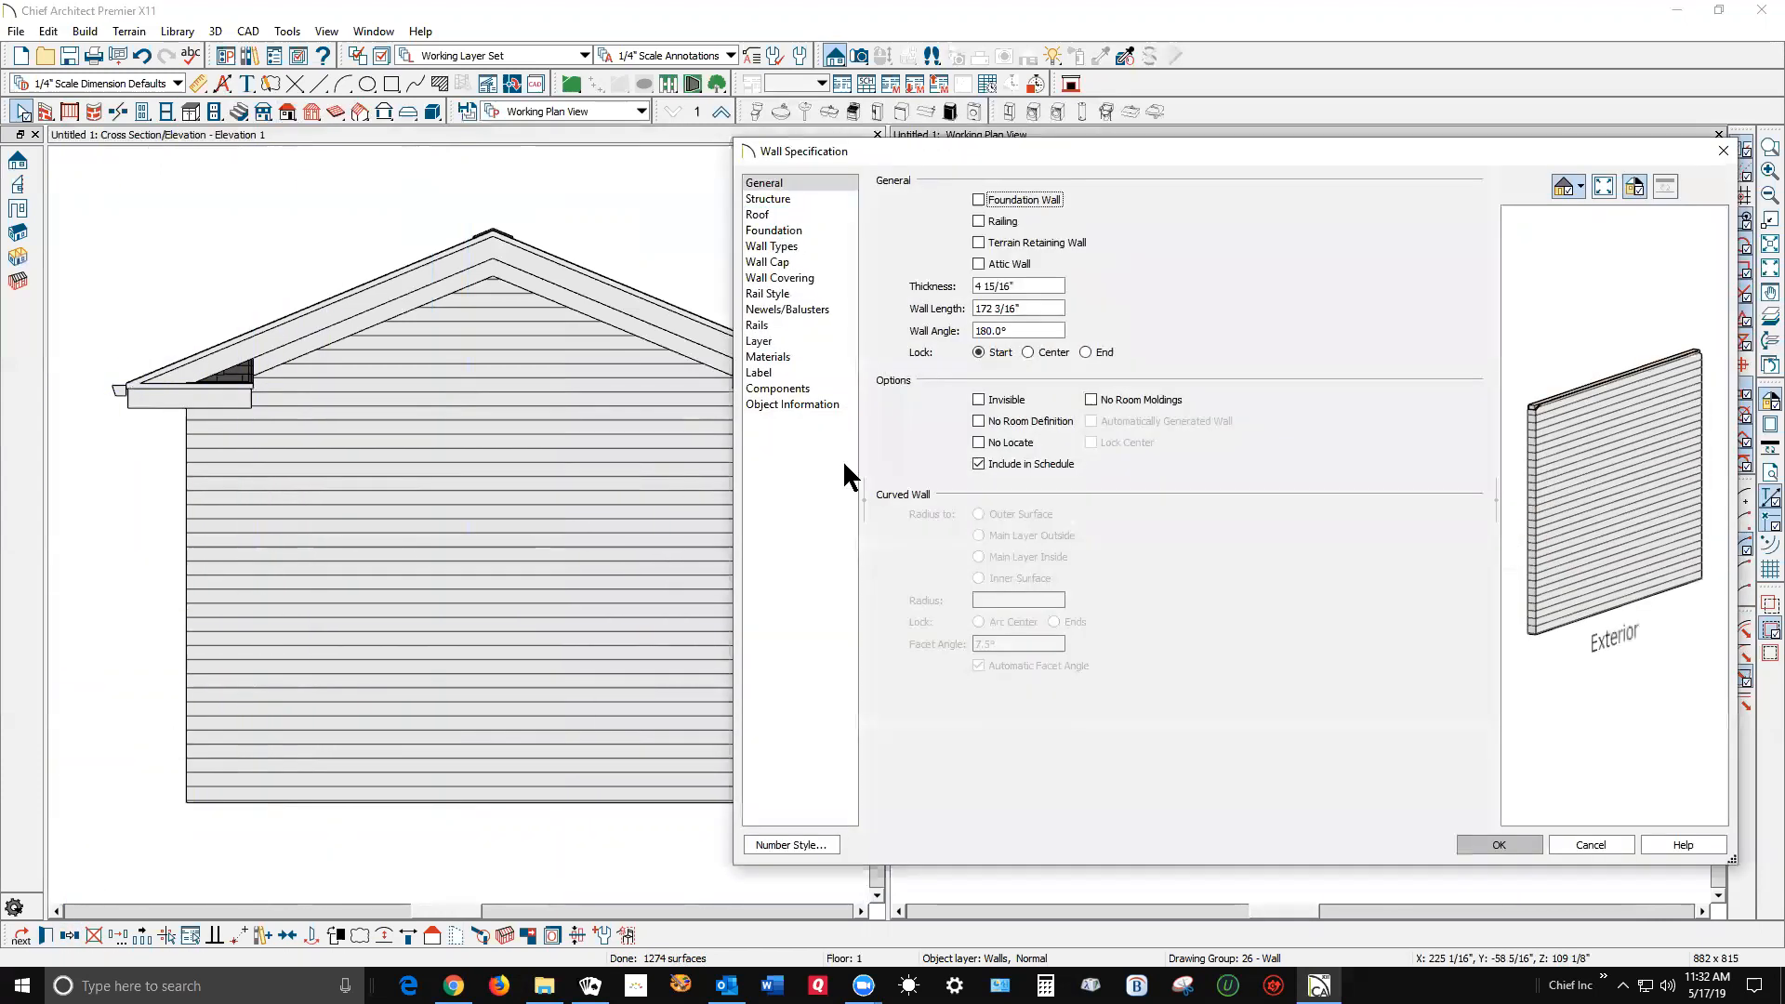
left_click(760, 216)
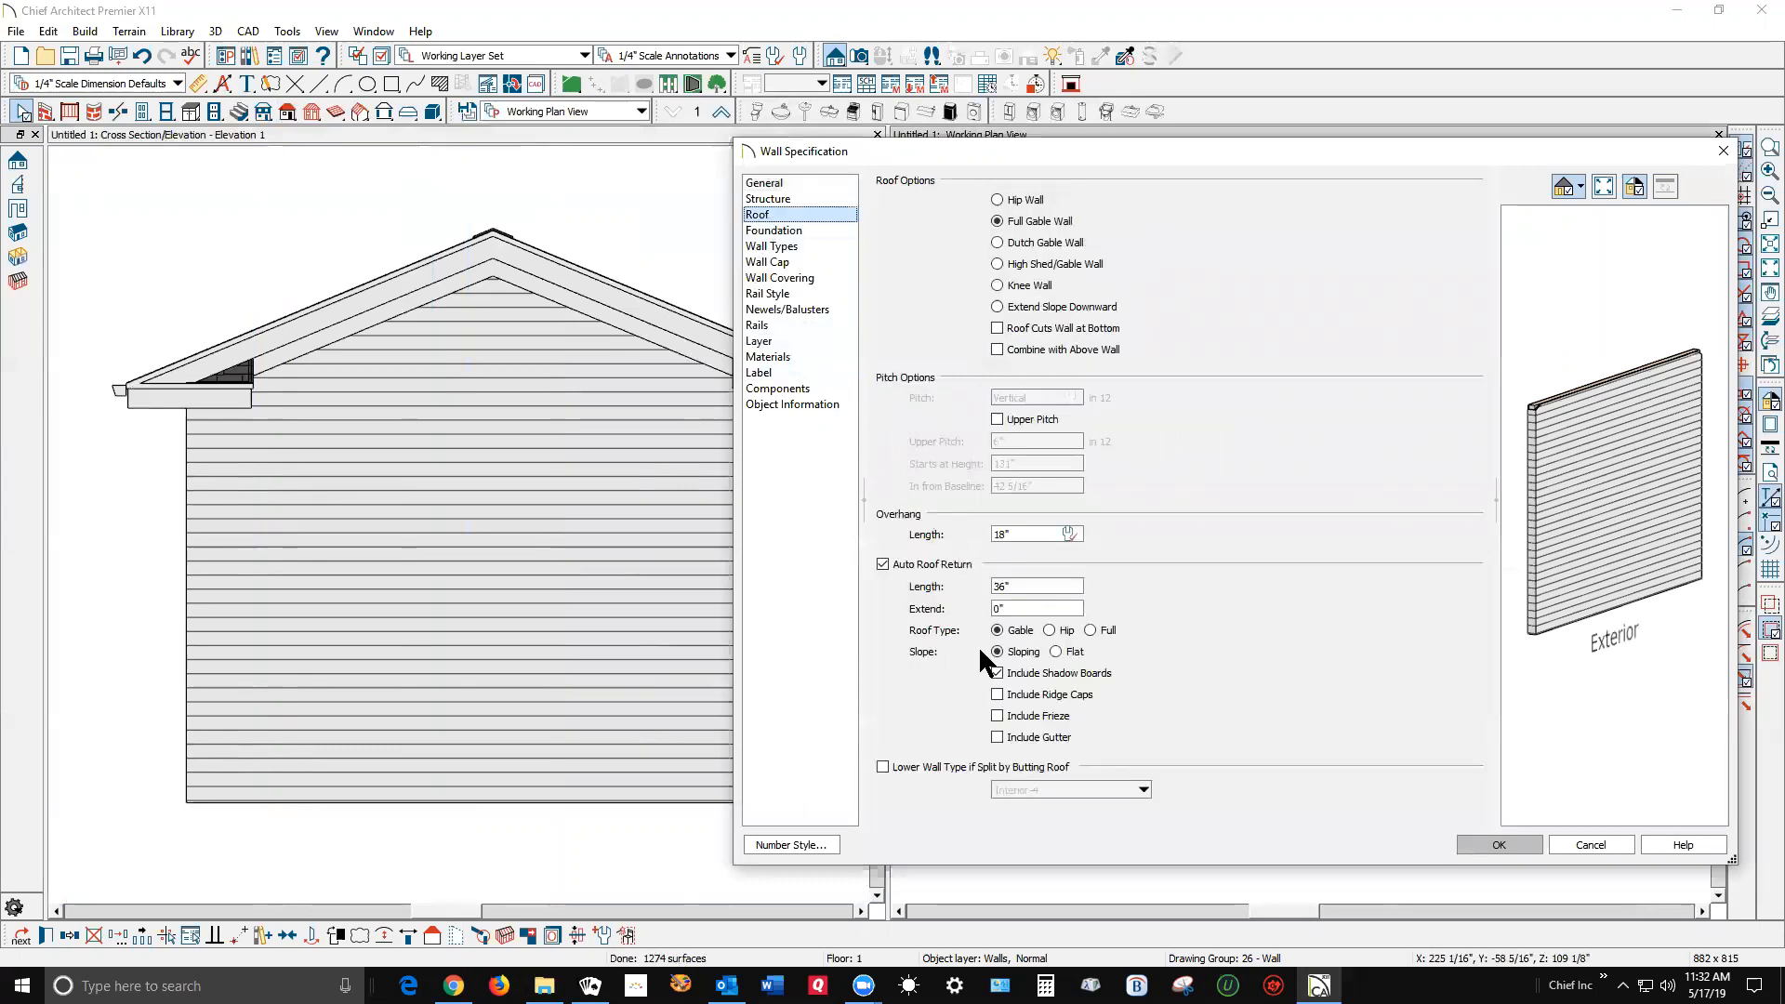
left_click(1056, 651)
left_click(1499, 844)
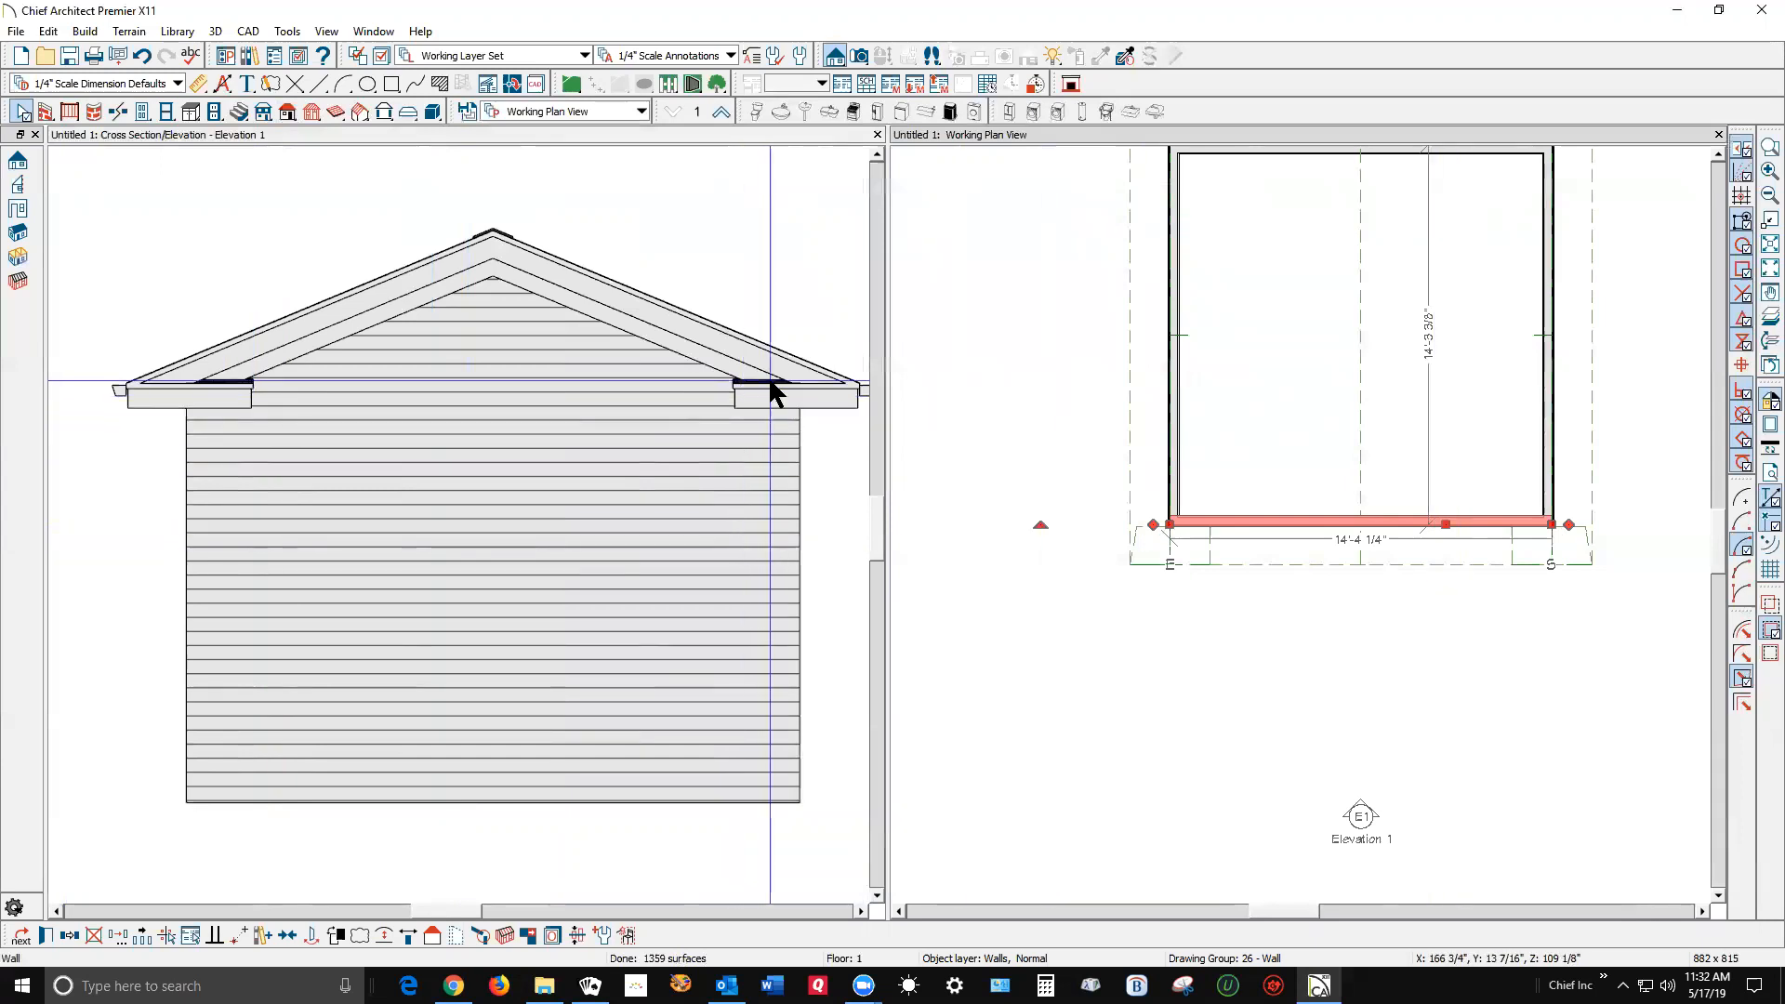
Examine the flat roof returns in a perspective full overview of the house, and close that view.
left_click(1230, 704)
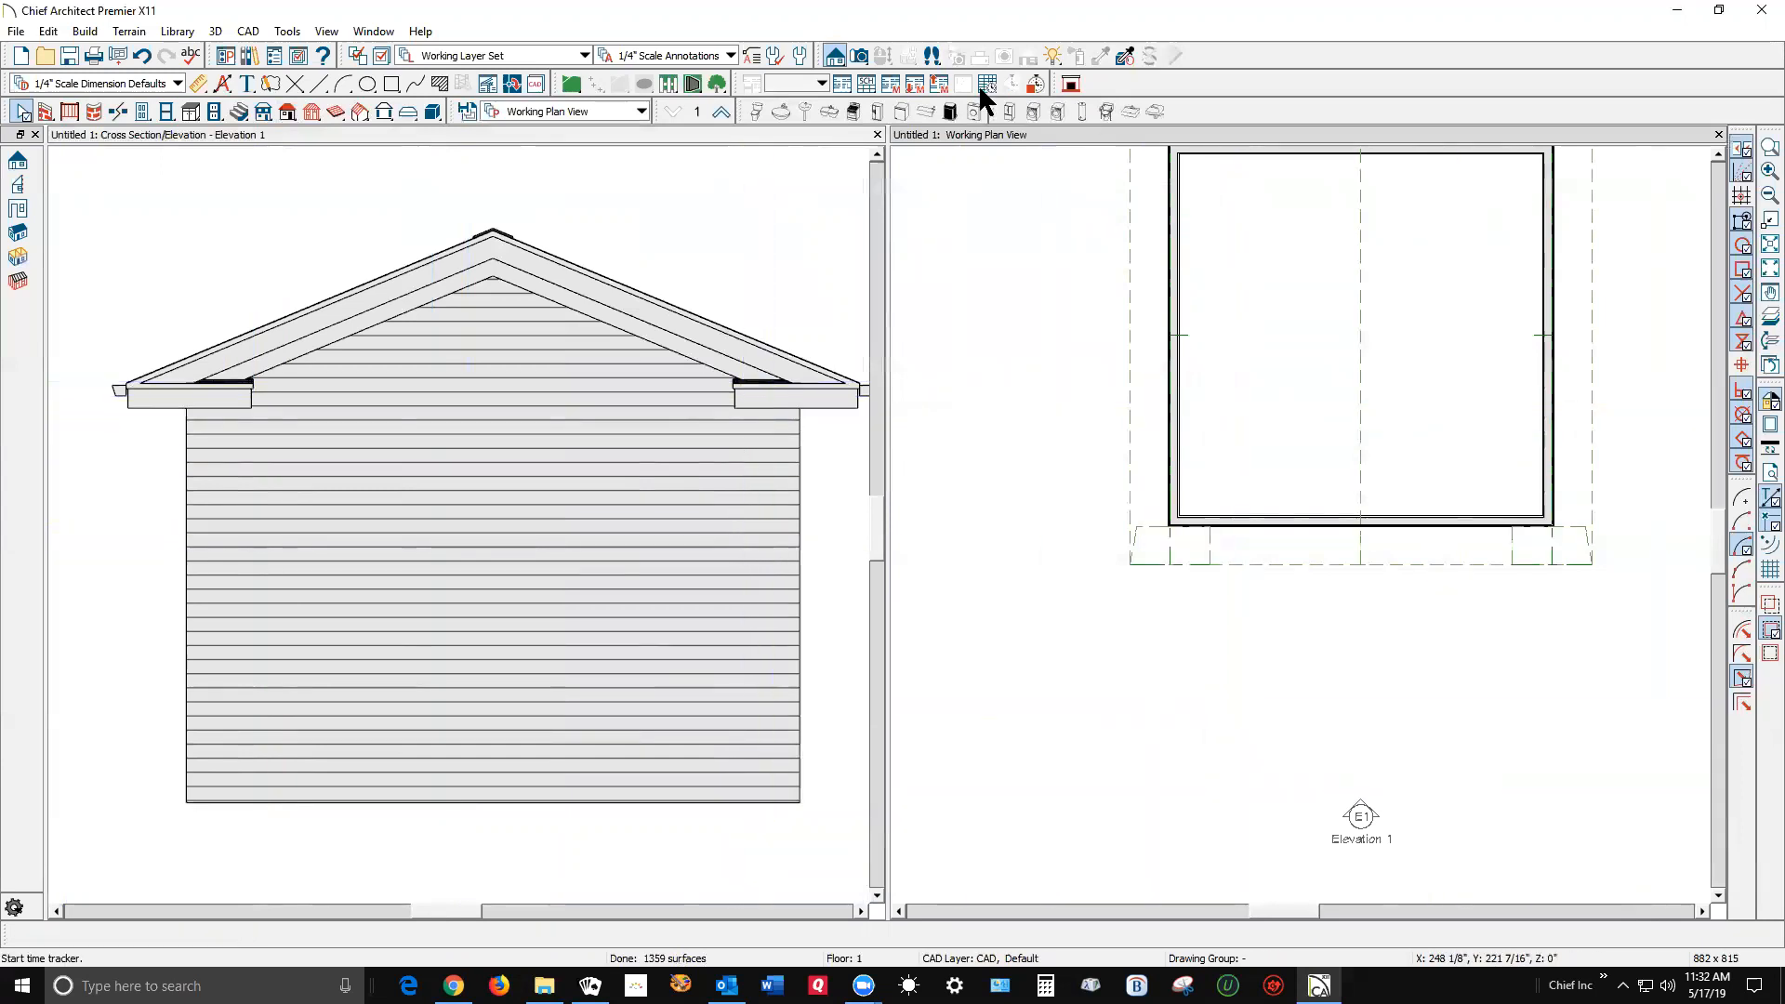
left_click(849, 57)
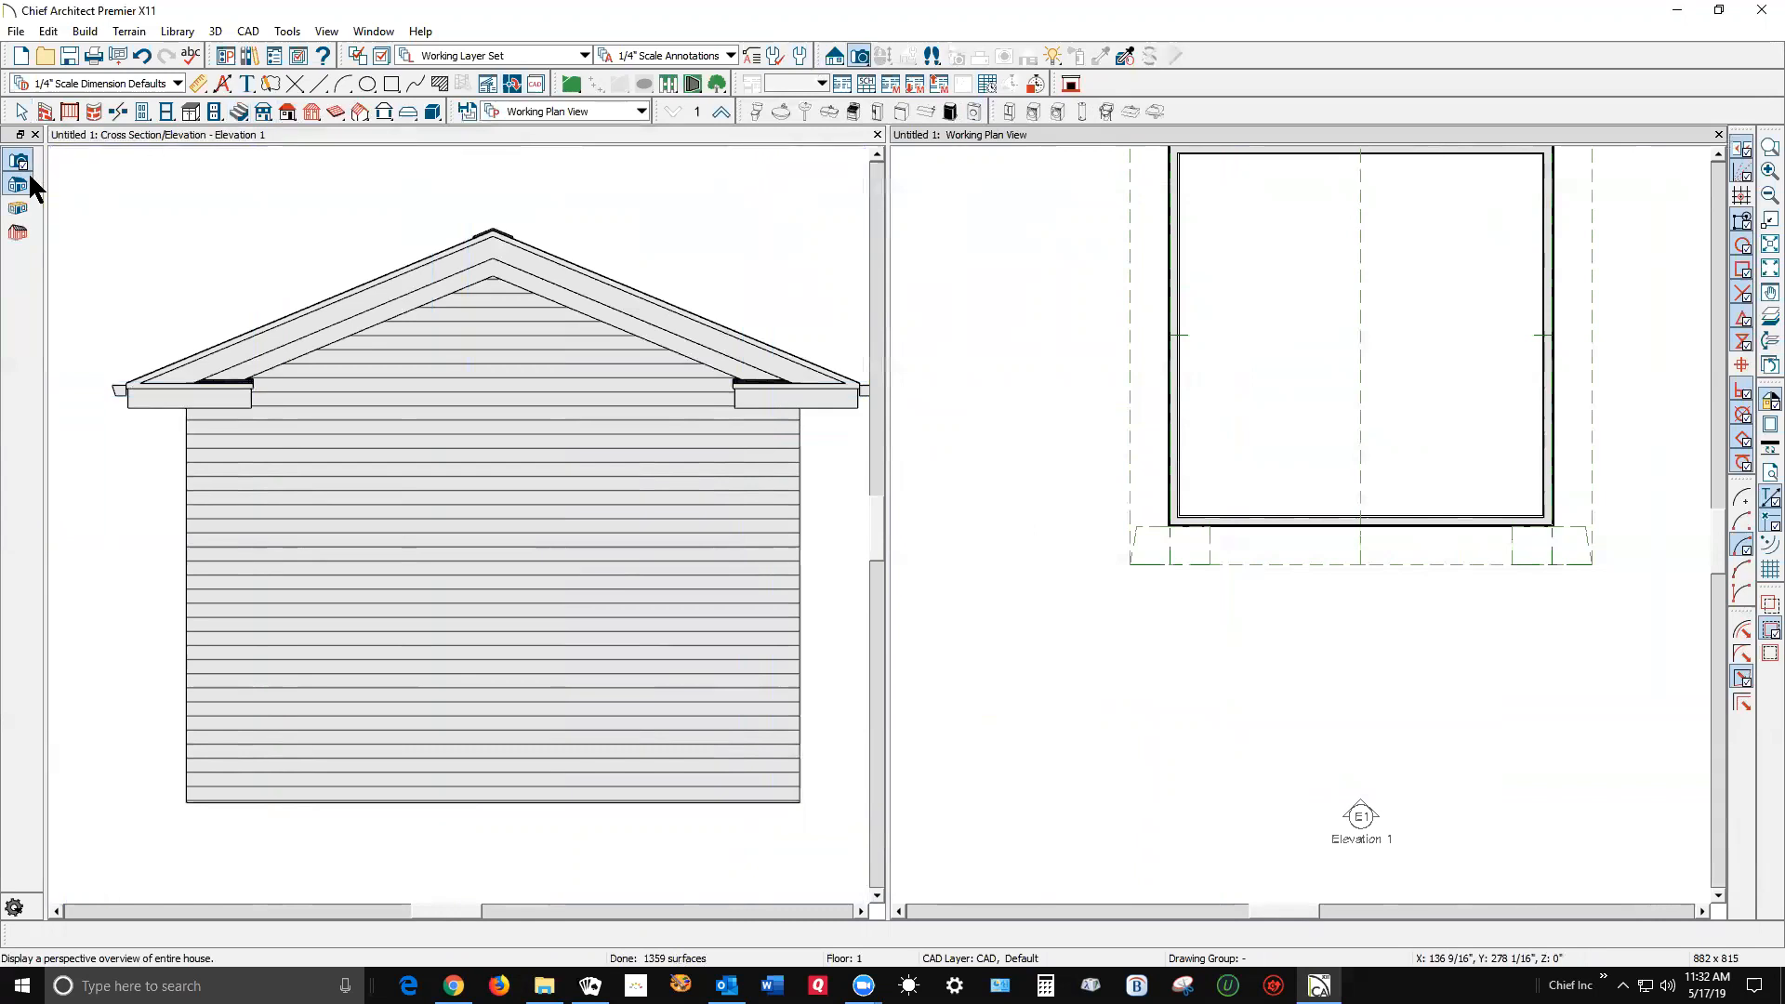
left_click_drag(1076, 400, 1337, 432)
left_click_drag(1615, 387, 1559, 323)
scroll(1559, 323, "down", 3)
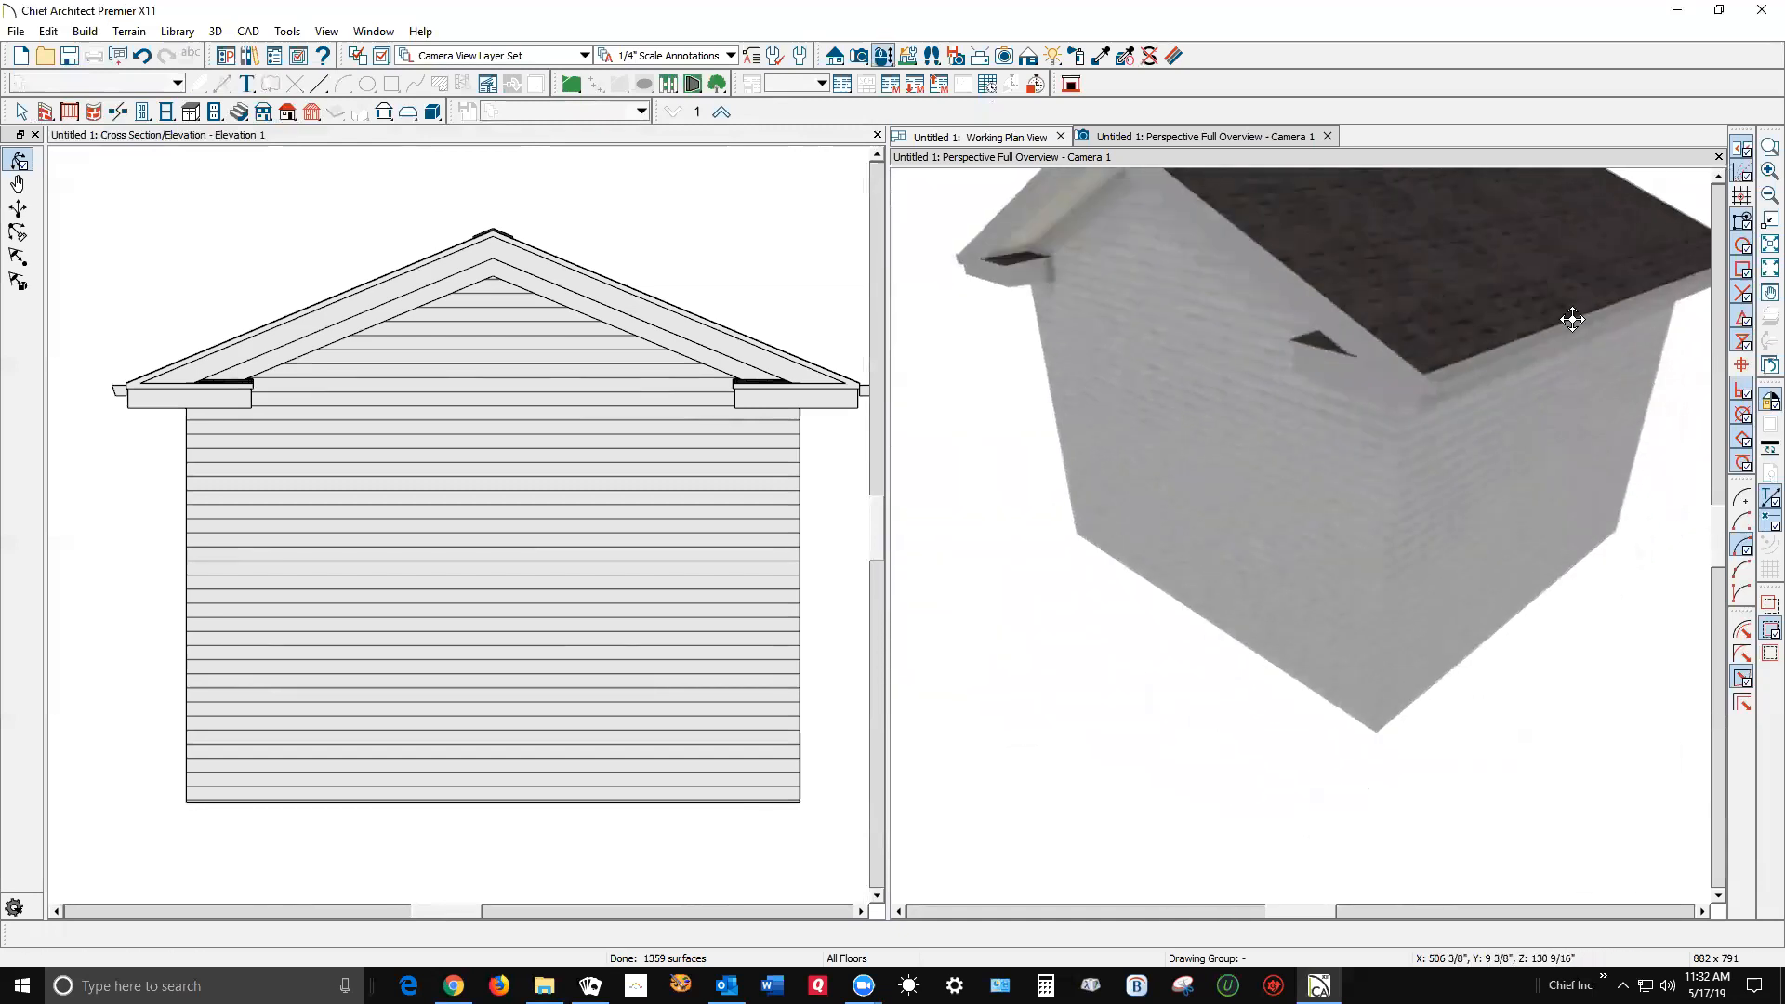
left_click(1716, 156)
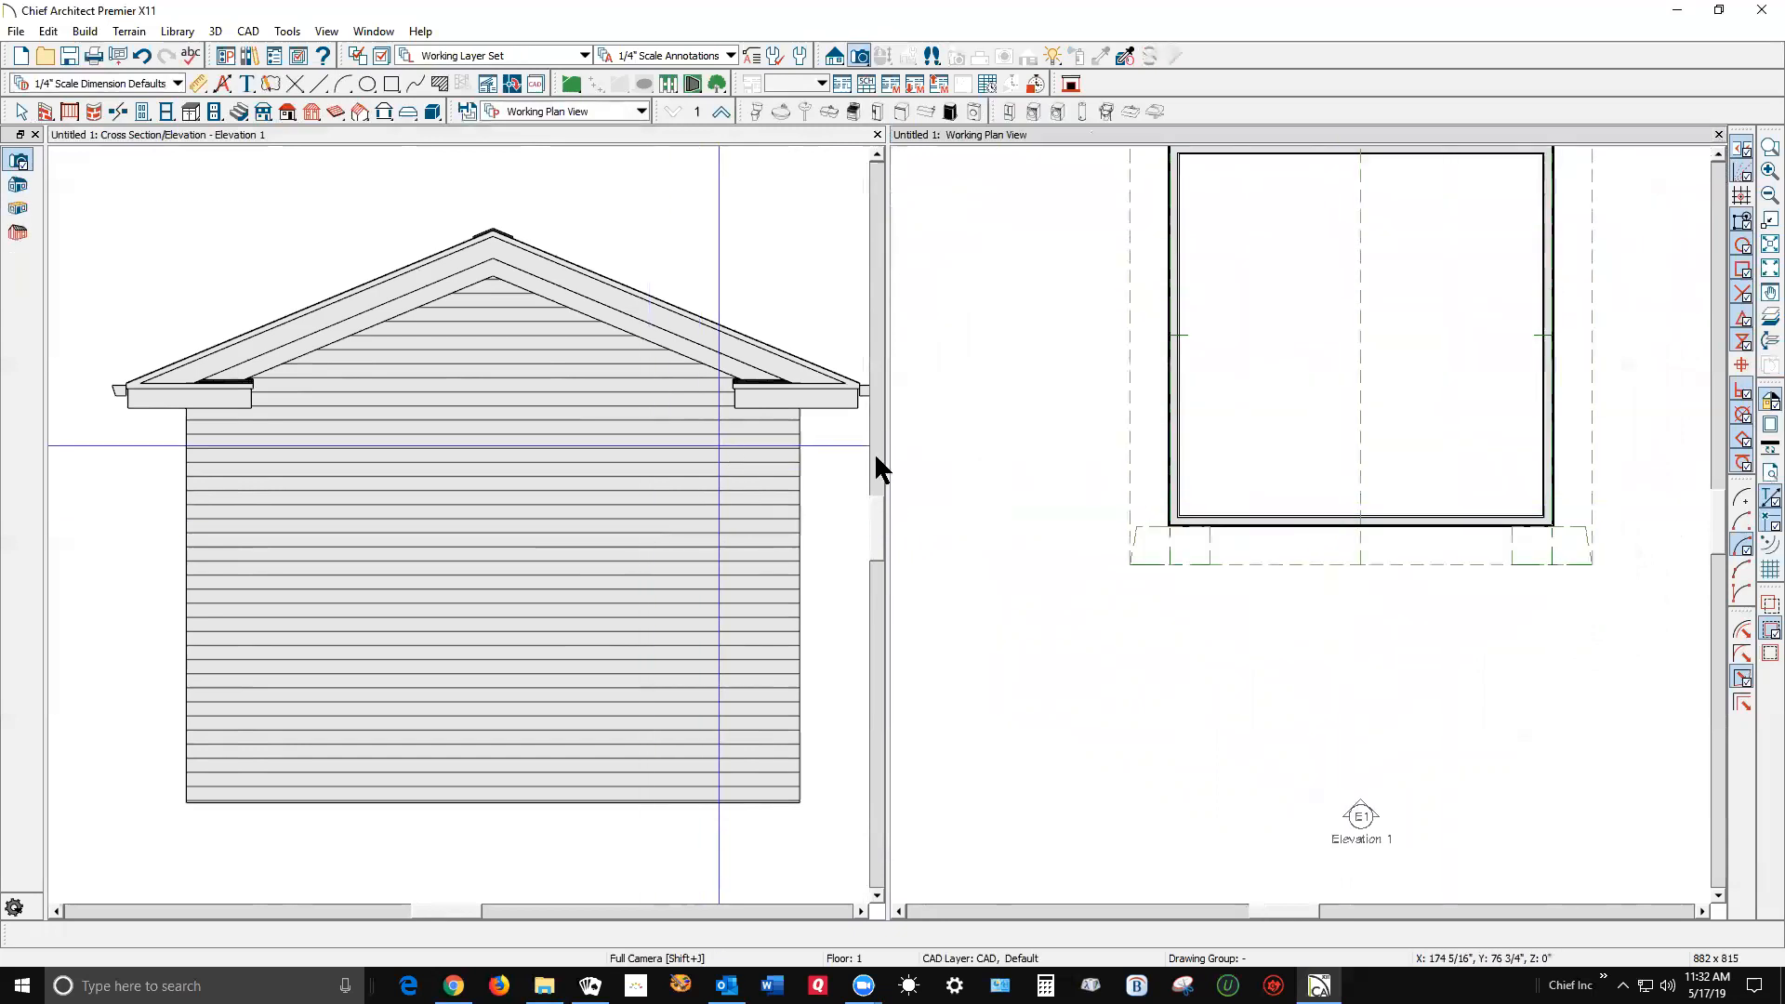
Set the length of the front gable wall's automatic roof returns to 48".
key("space")
right_click(1300, 528)
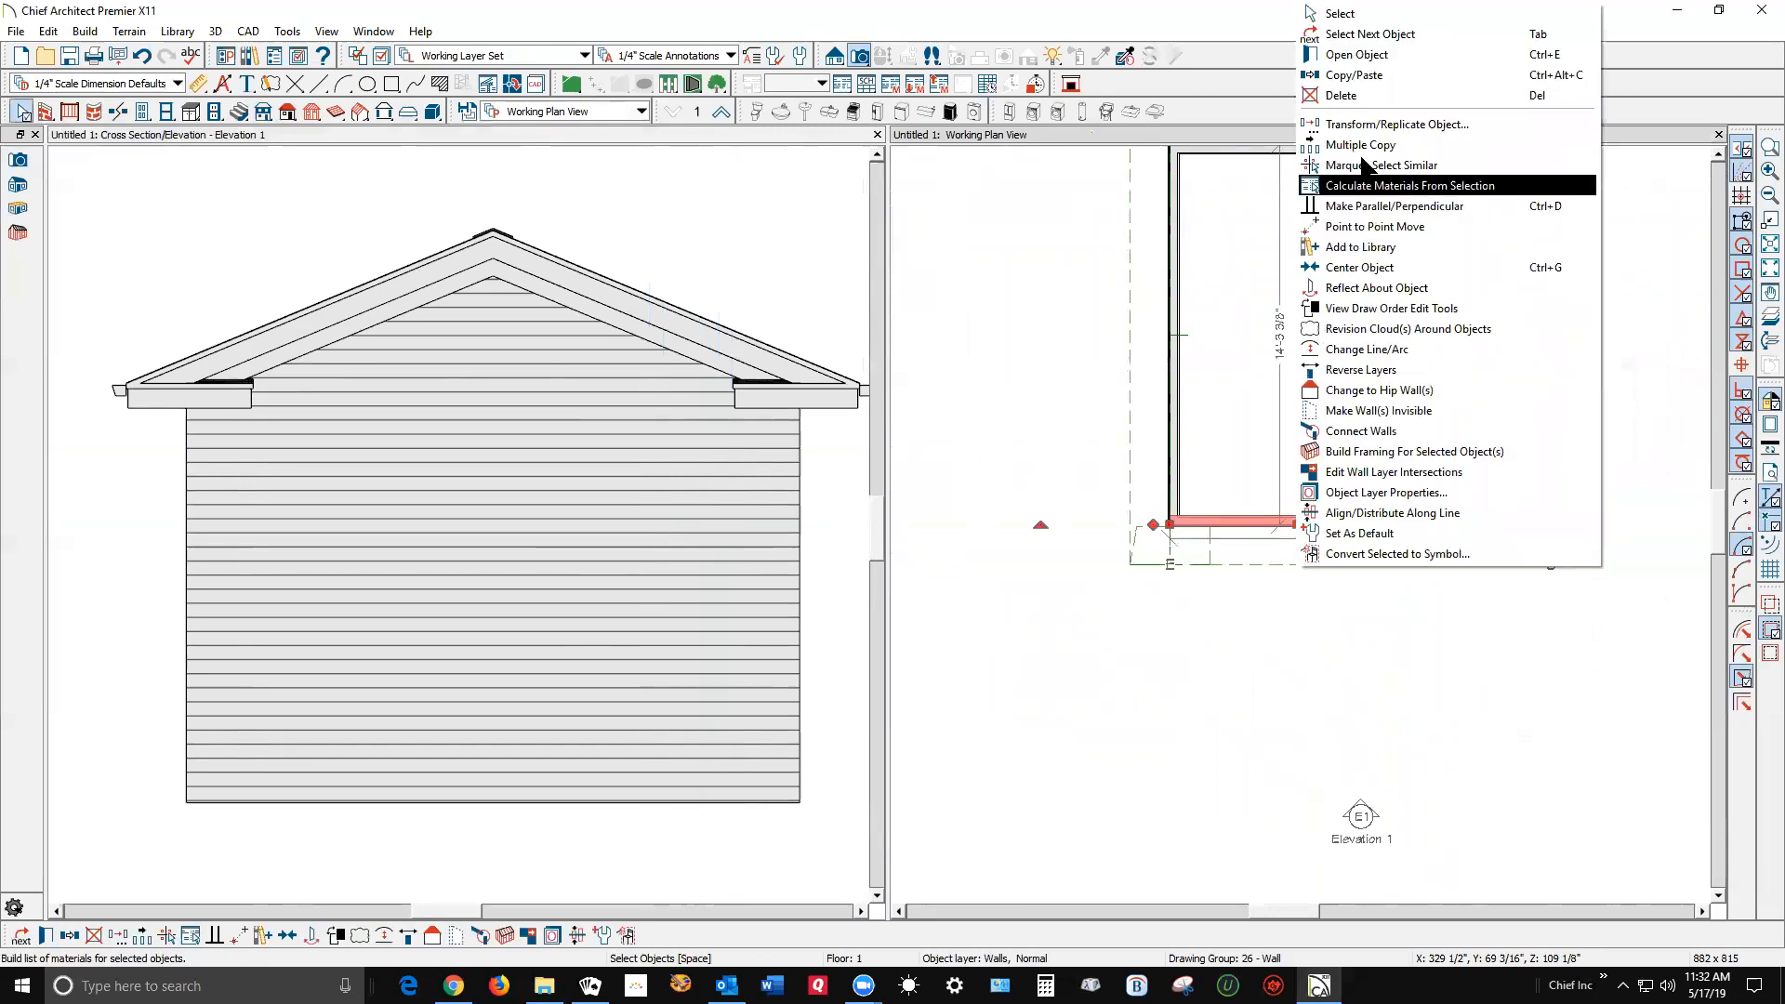
left_click(1391, 59)
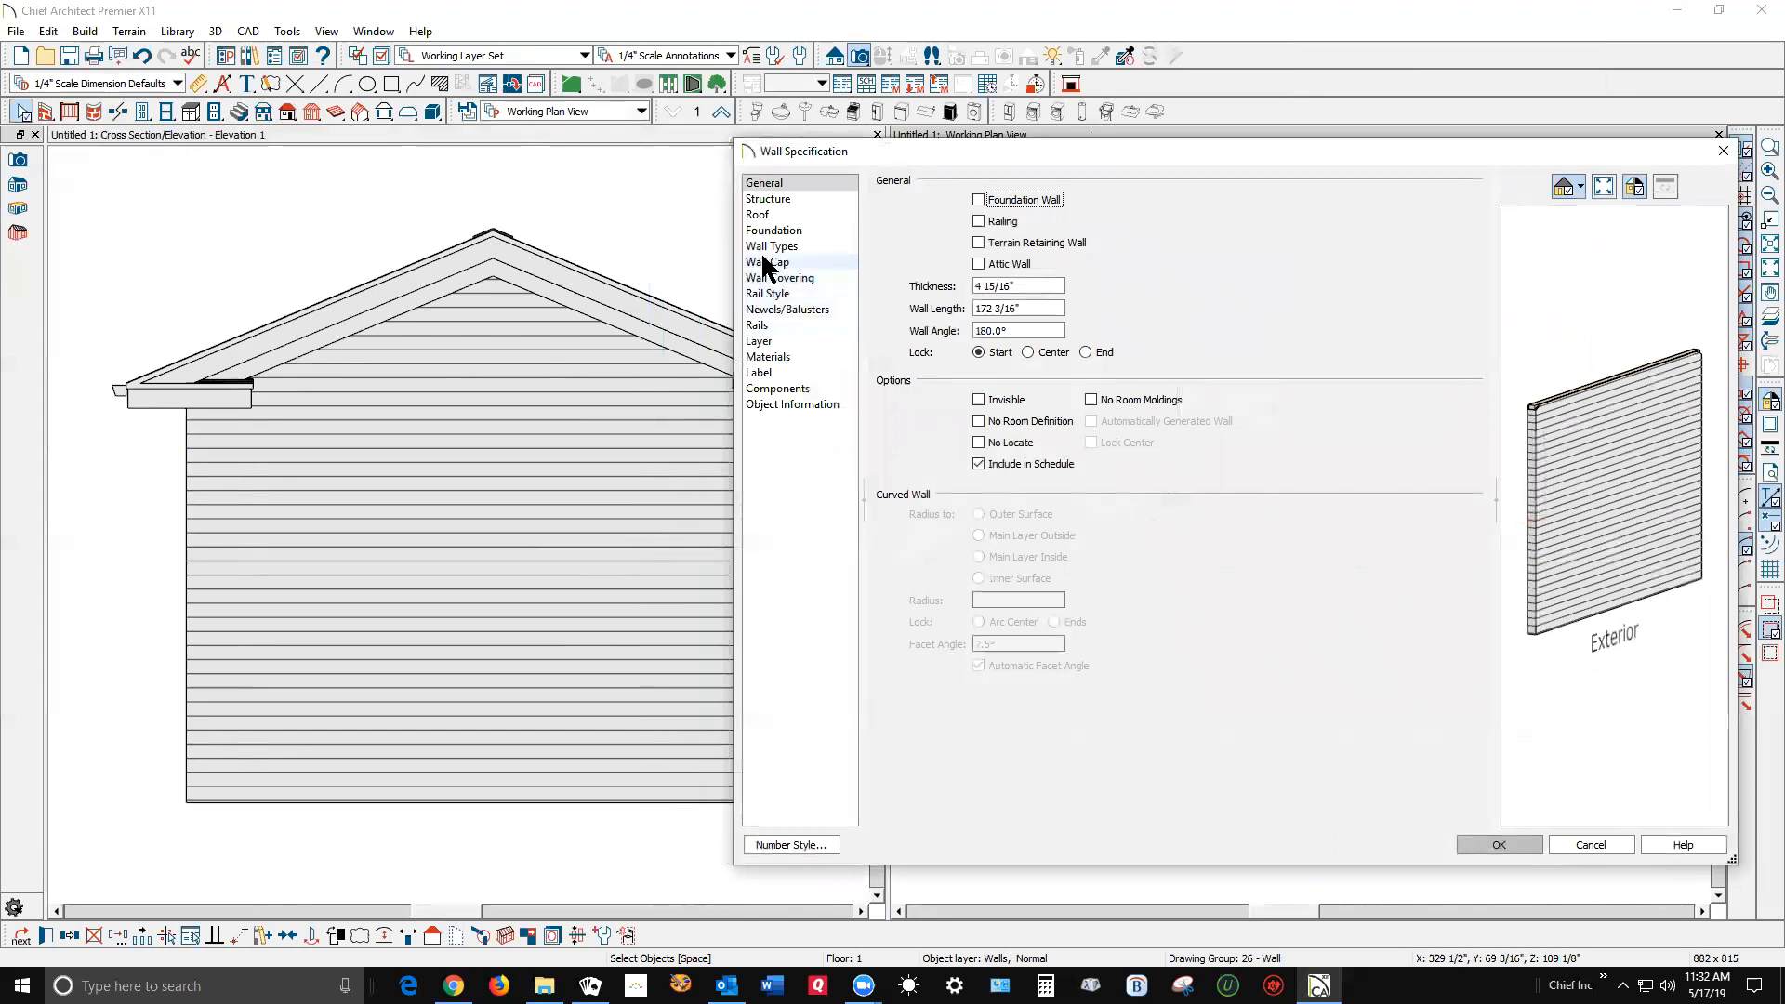
left_click(768, 214)
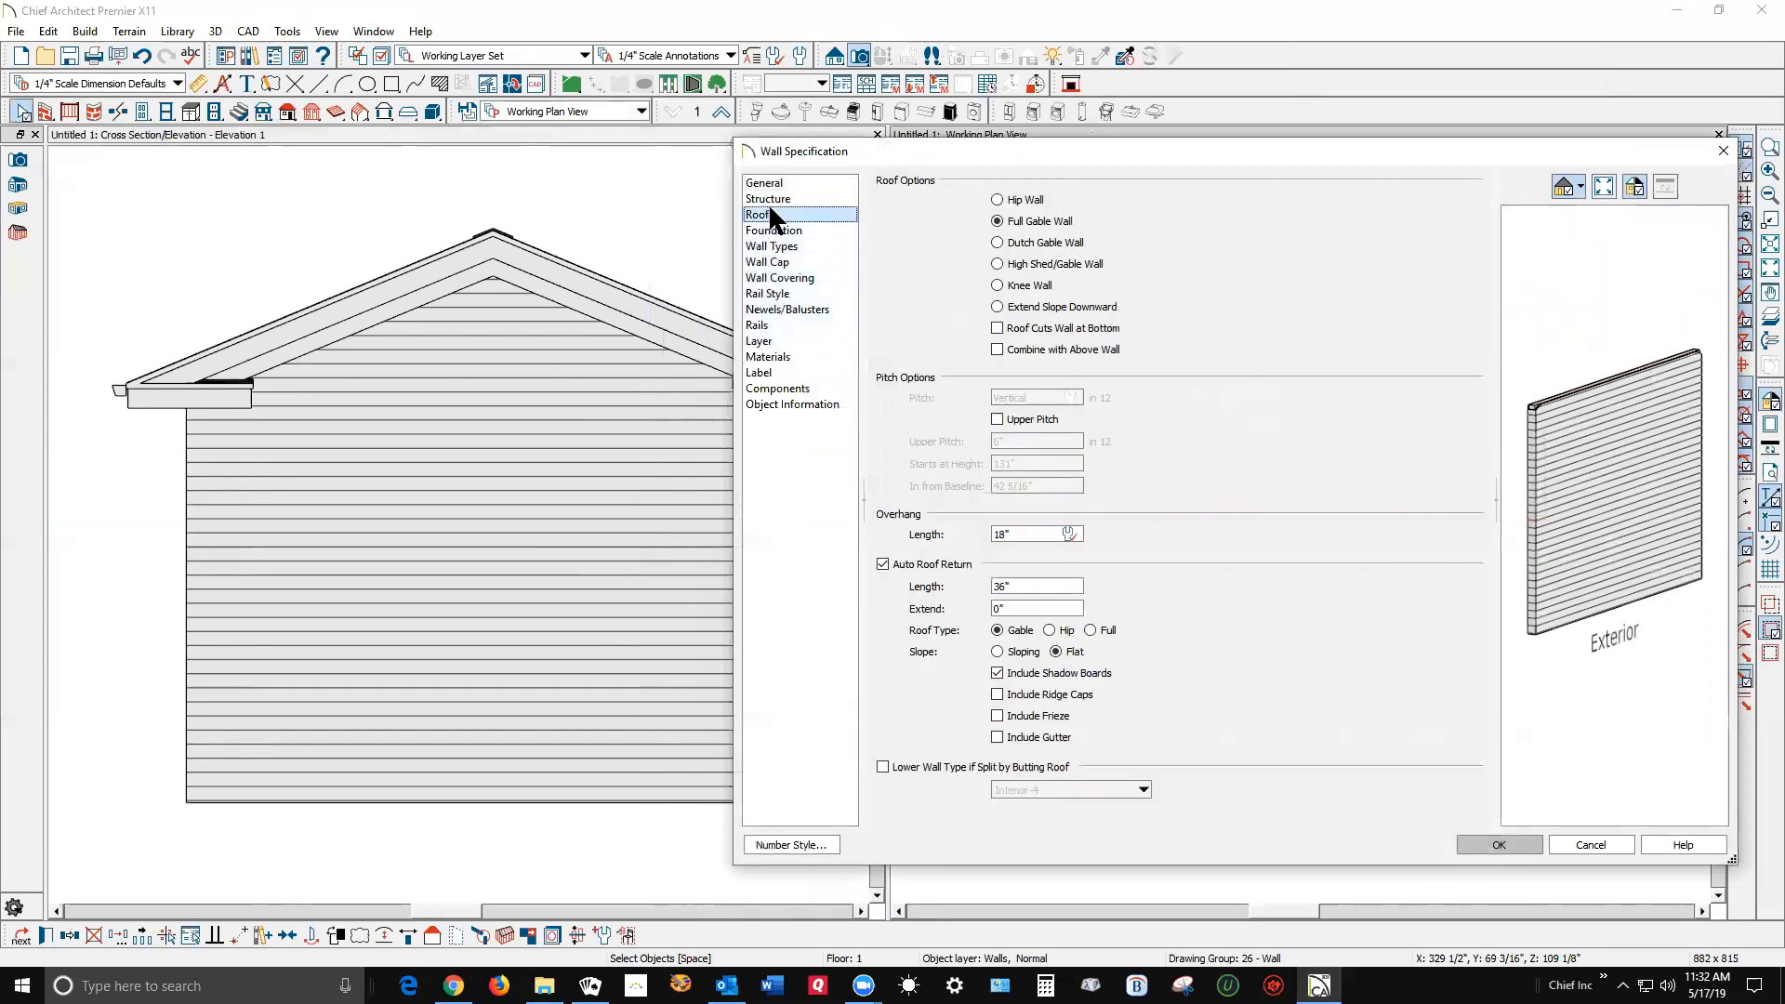
double_click(1034, 587)
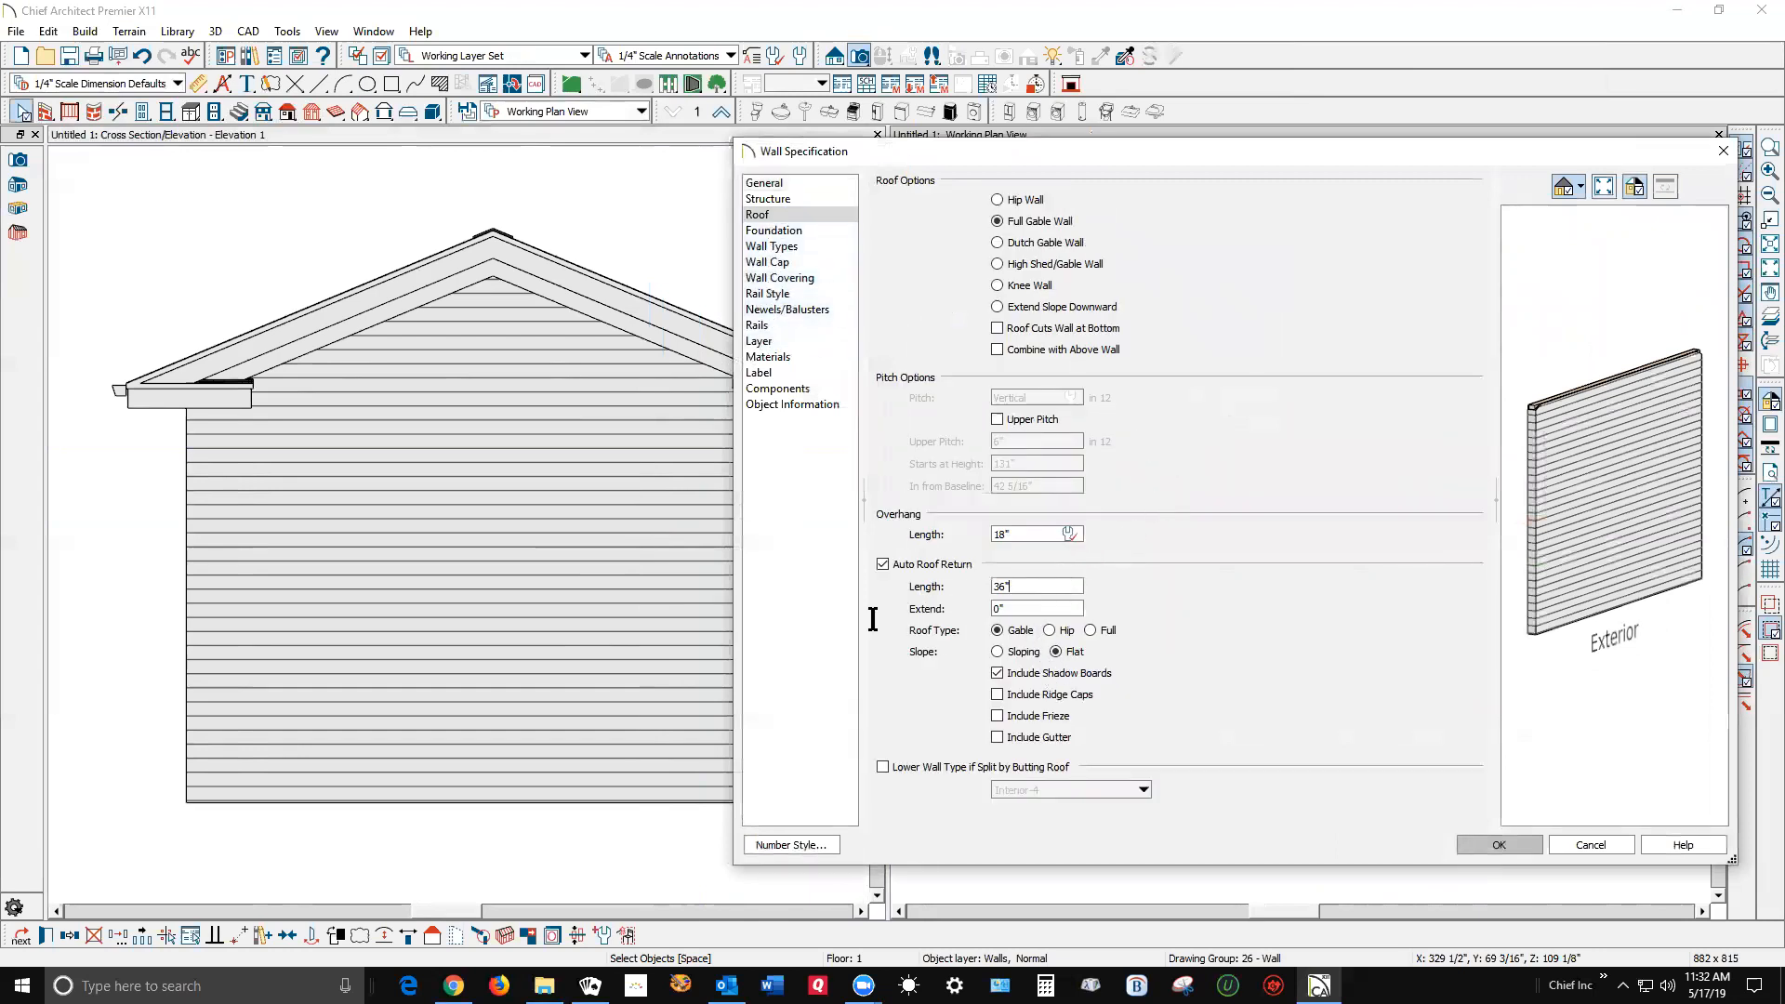
type("48")
left_click(1514, 842)
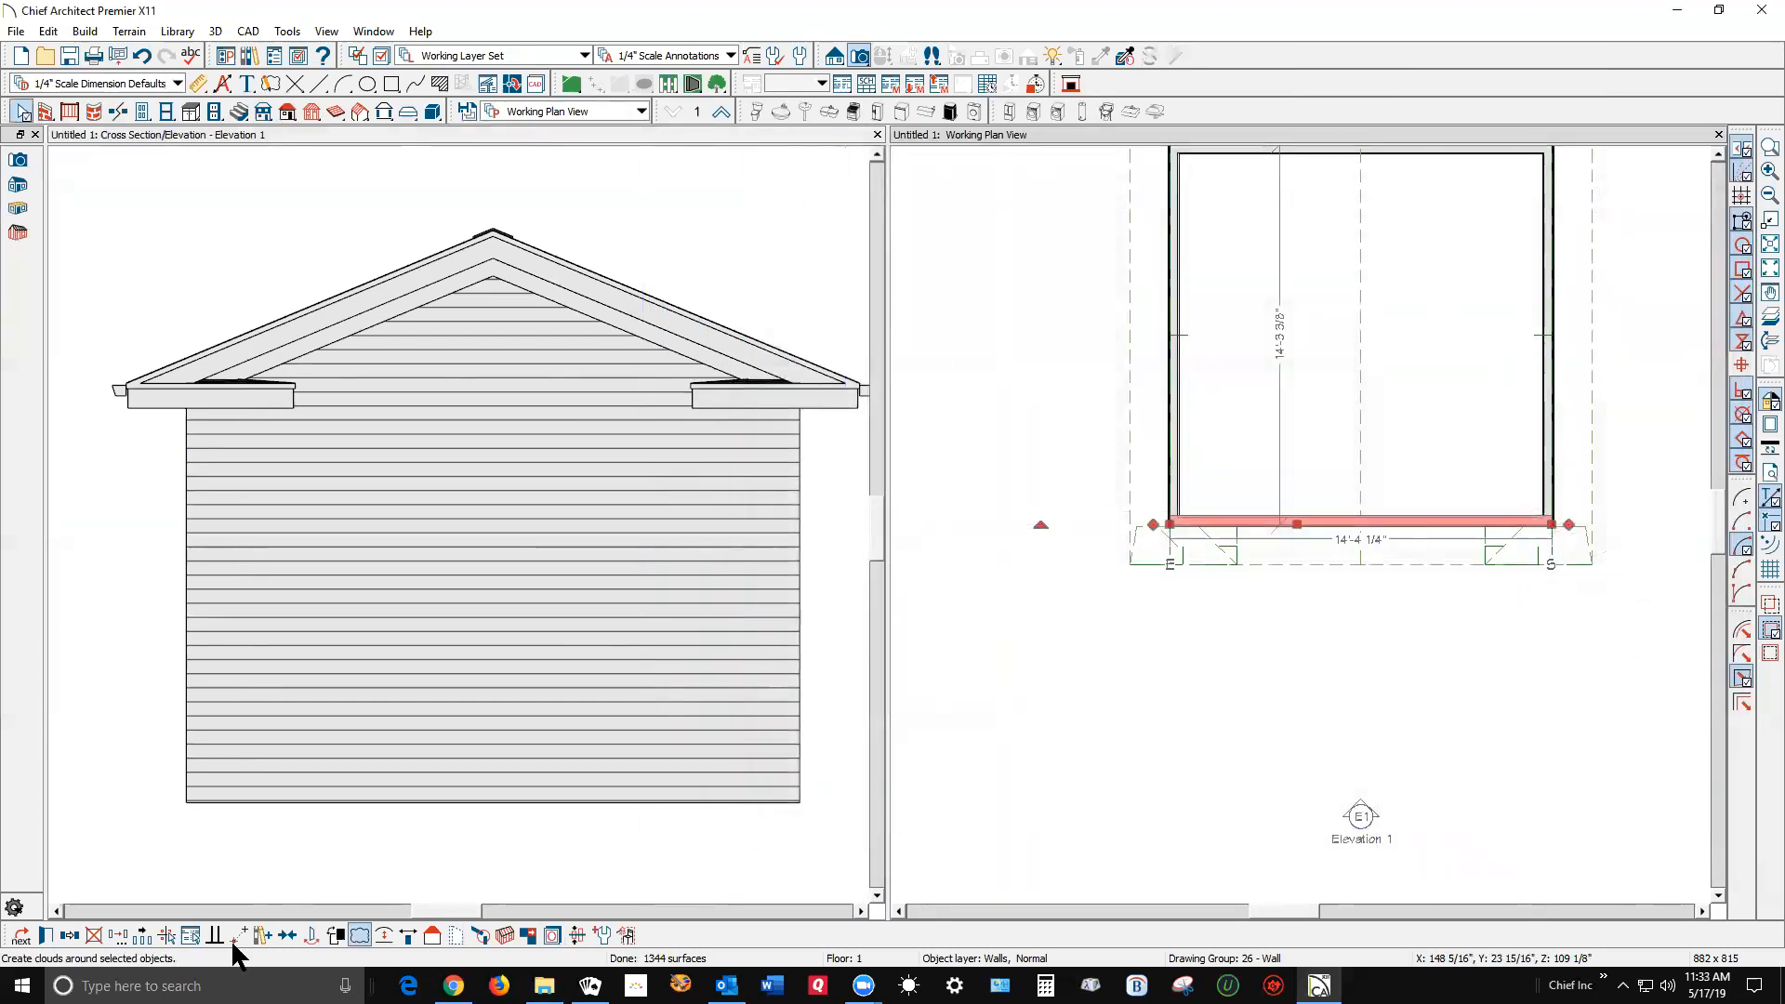
Set the slope of the front gable wall's roof returns back to Sloping.
double_click(803, 532)
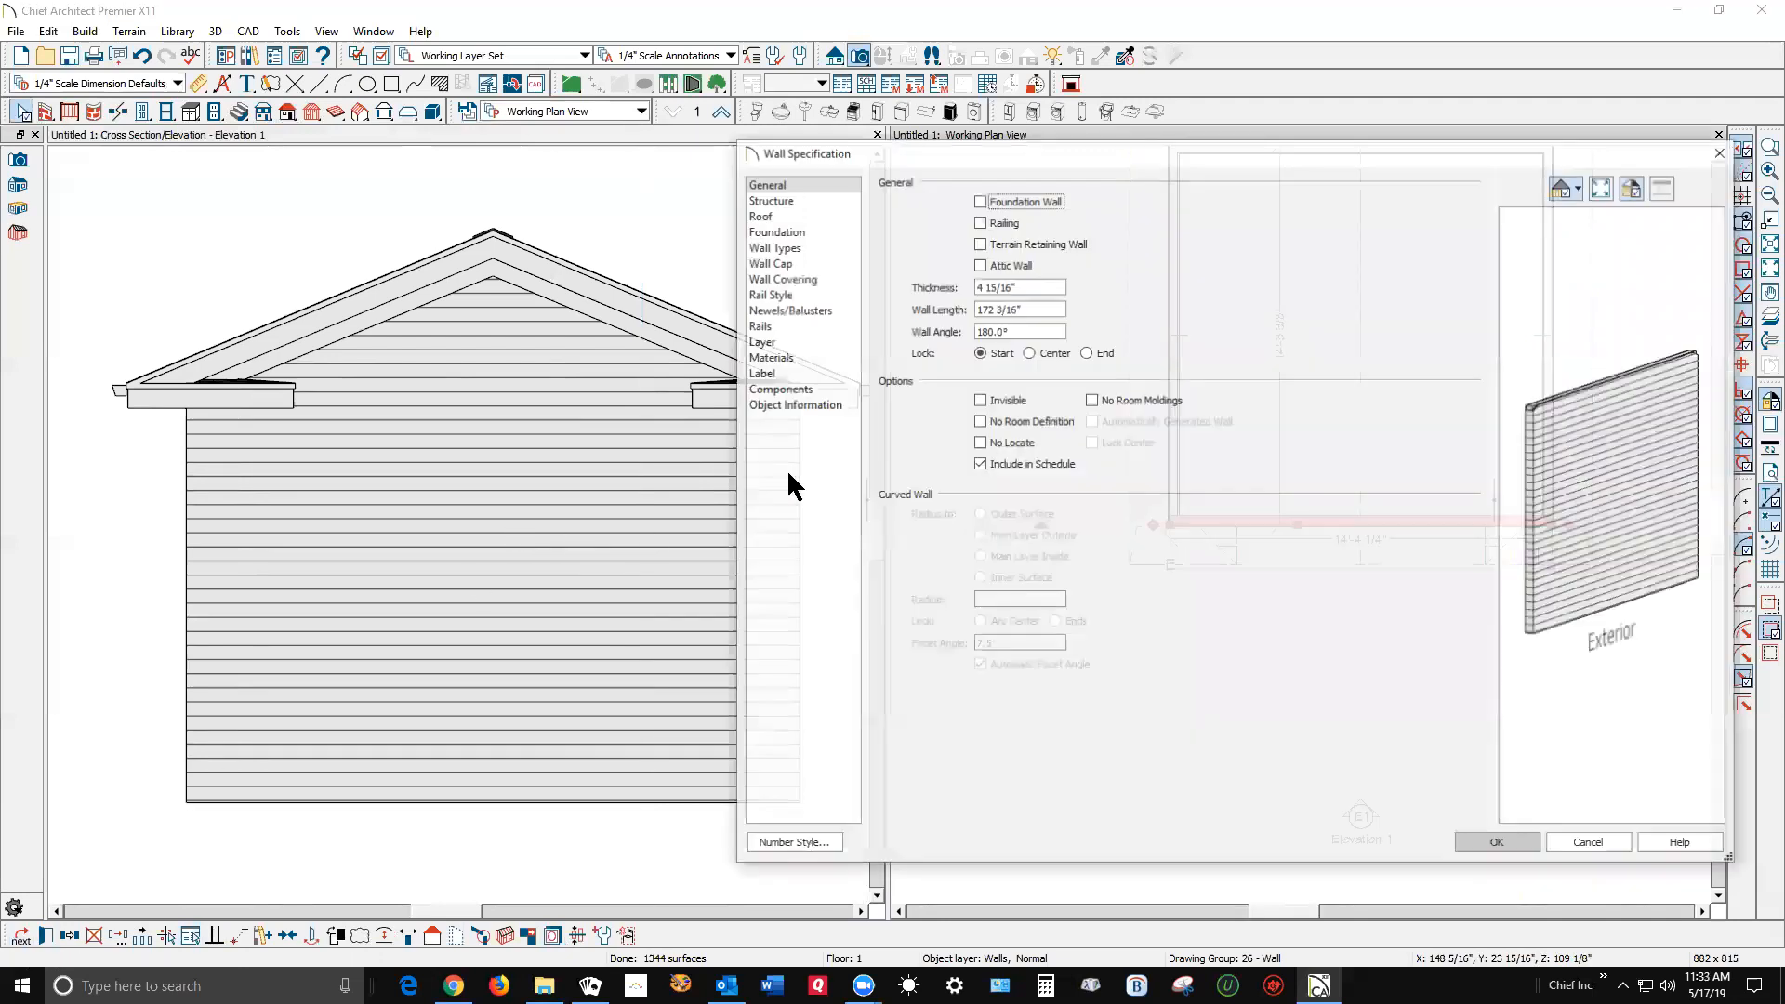
left_click(761, 210)
left_click(997, 651)
left_click(1493, 843)
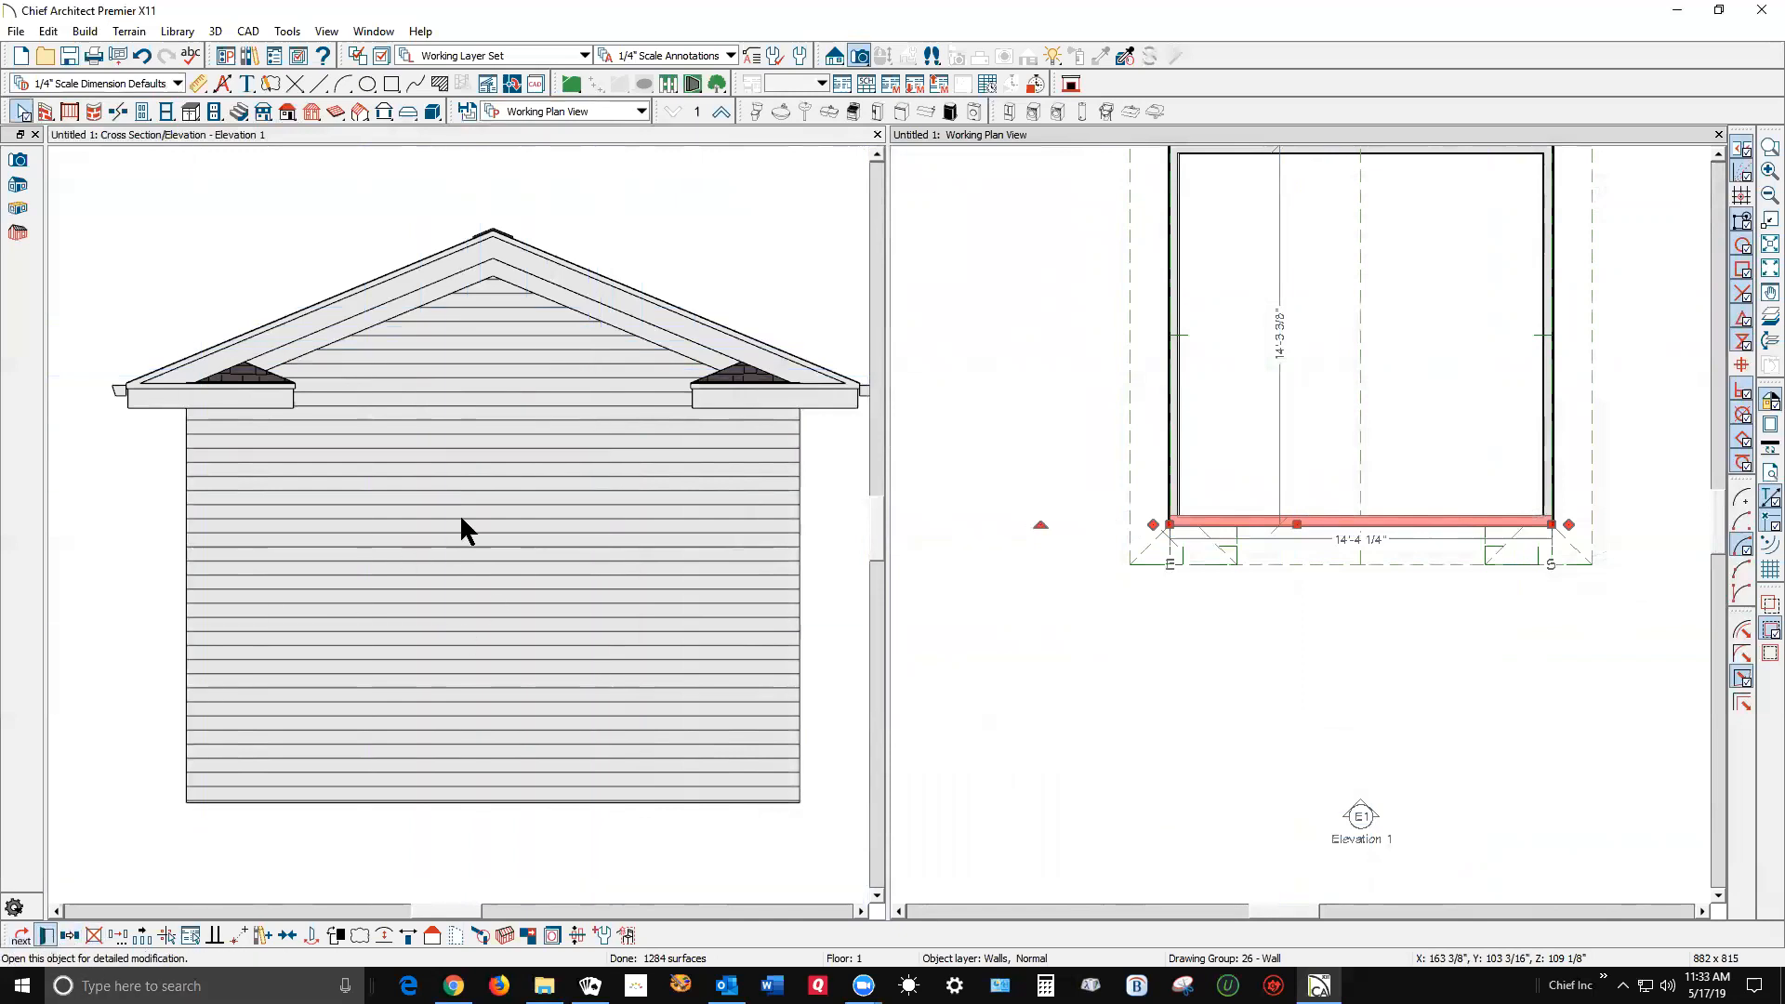
Turn off the automatic roof returns on the front gable wall.
double_click(556, 507)
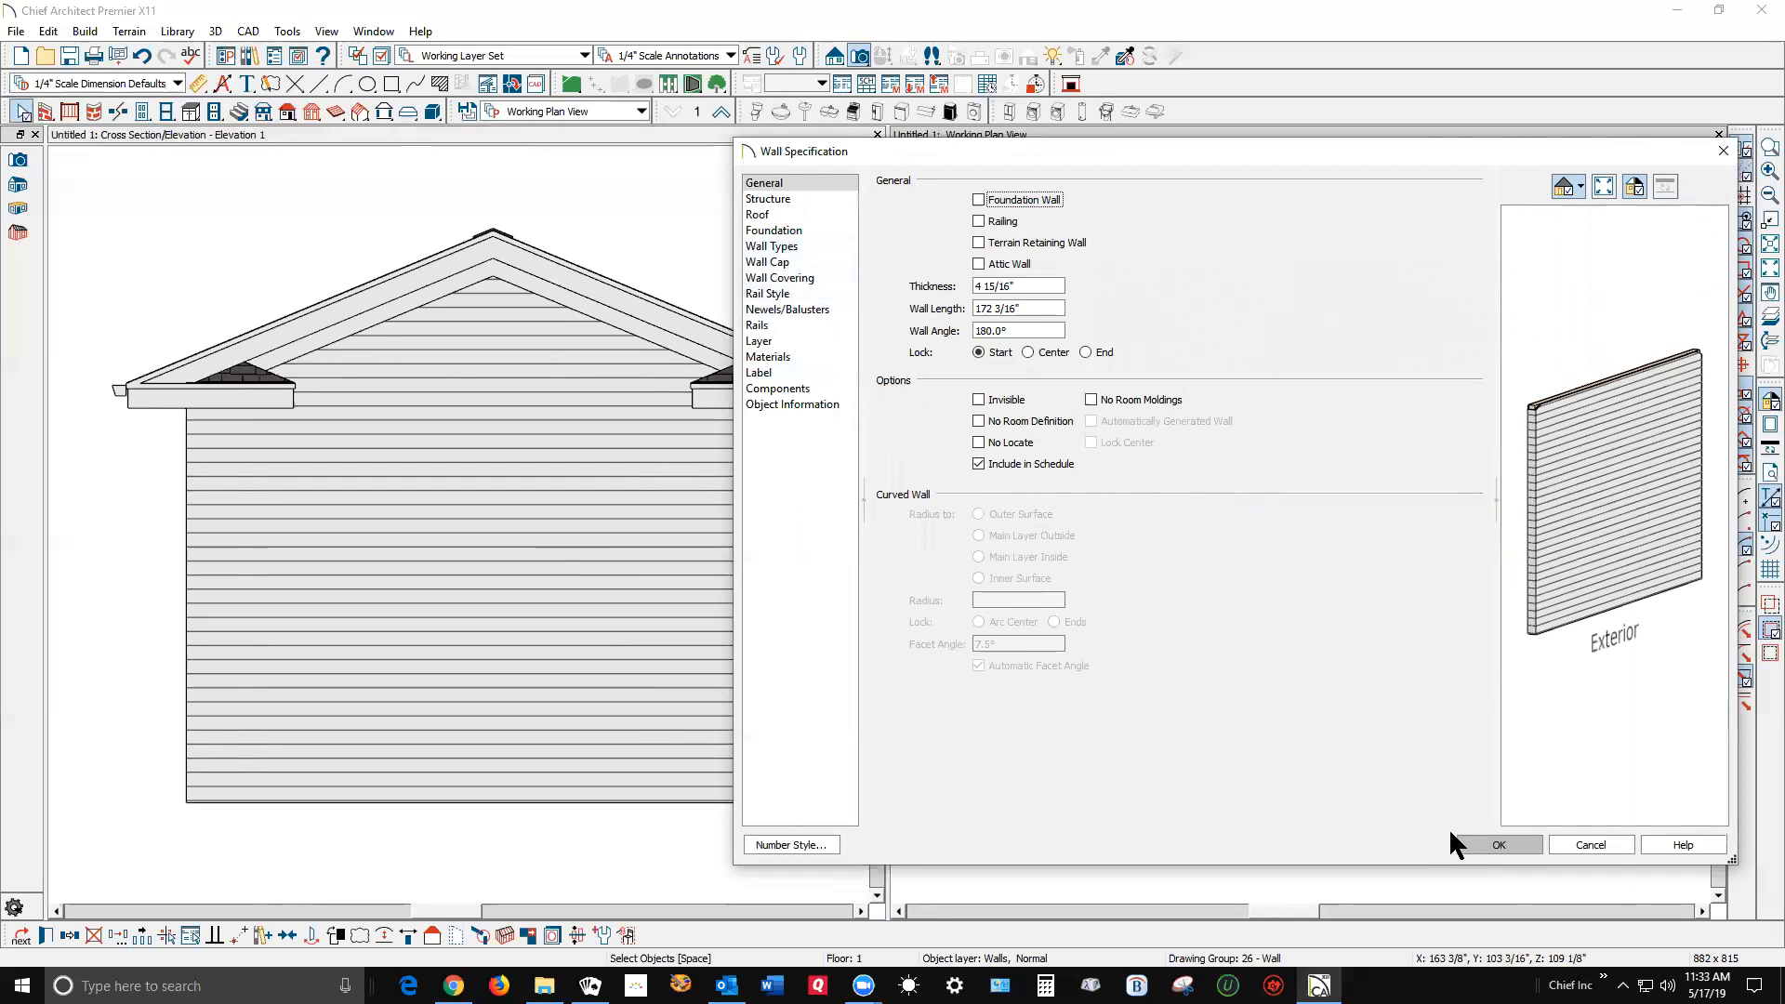
left_click(1491, 843)
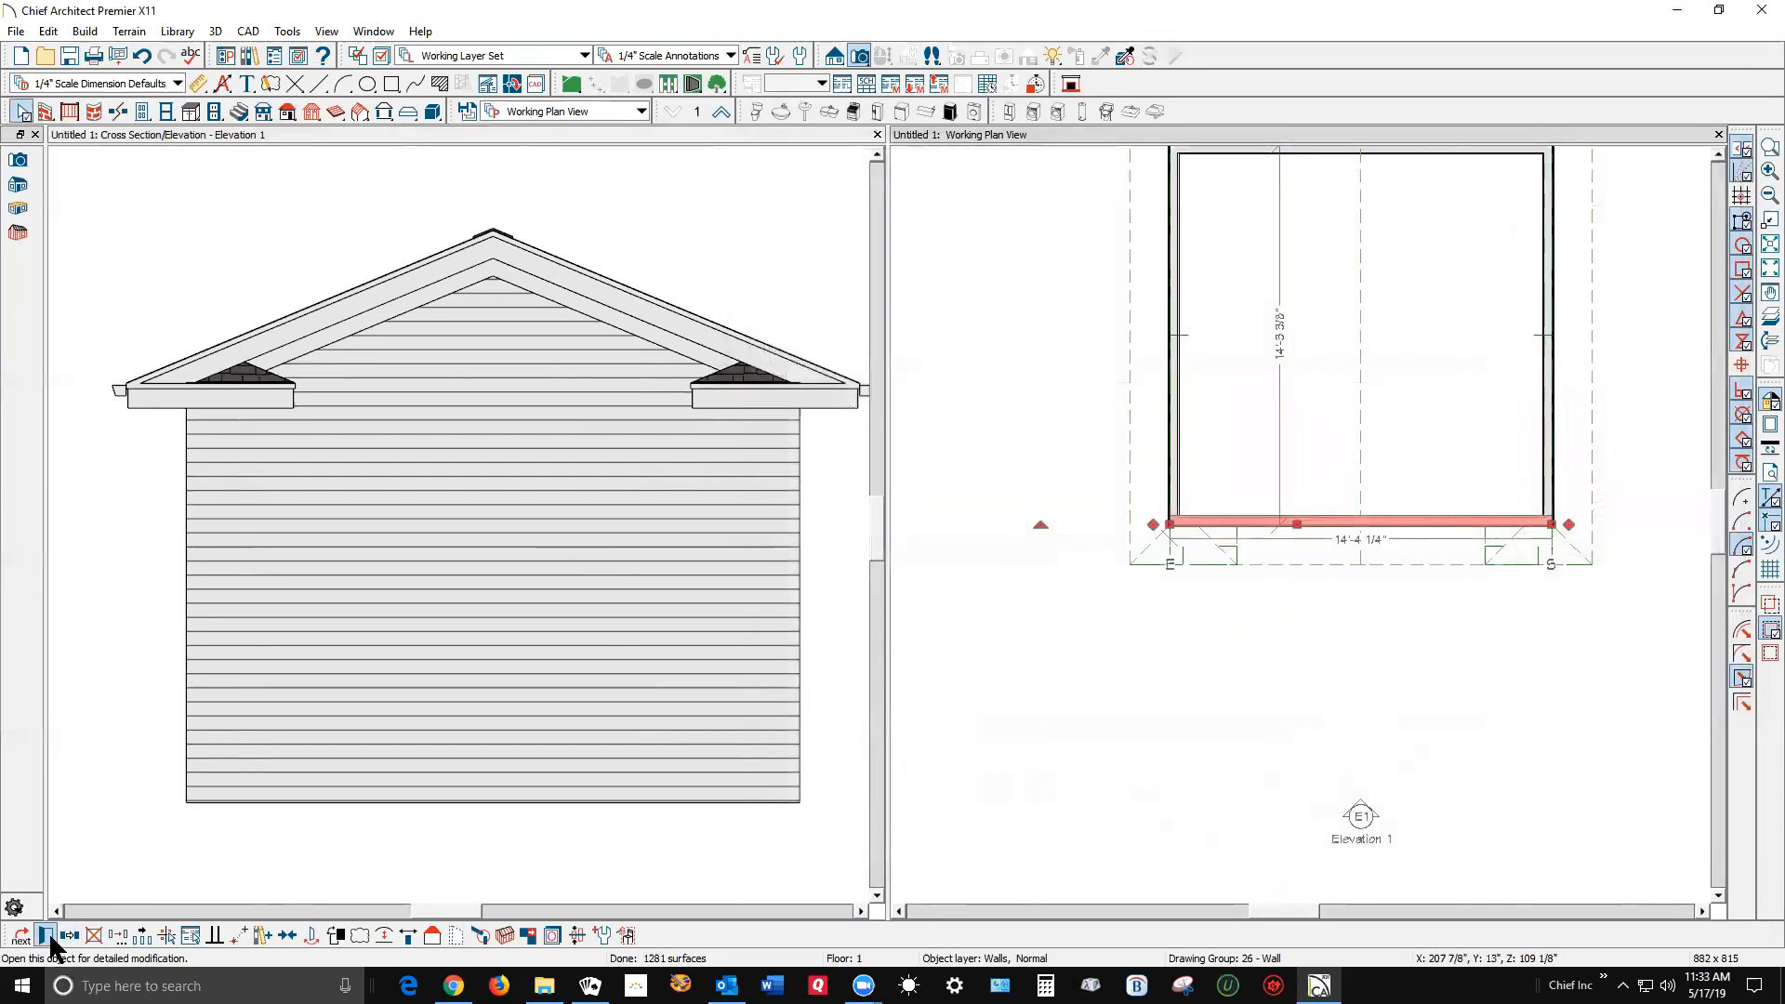
key("ctrl+e")
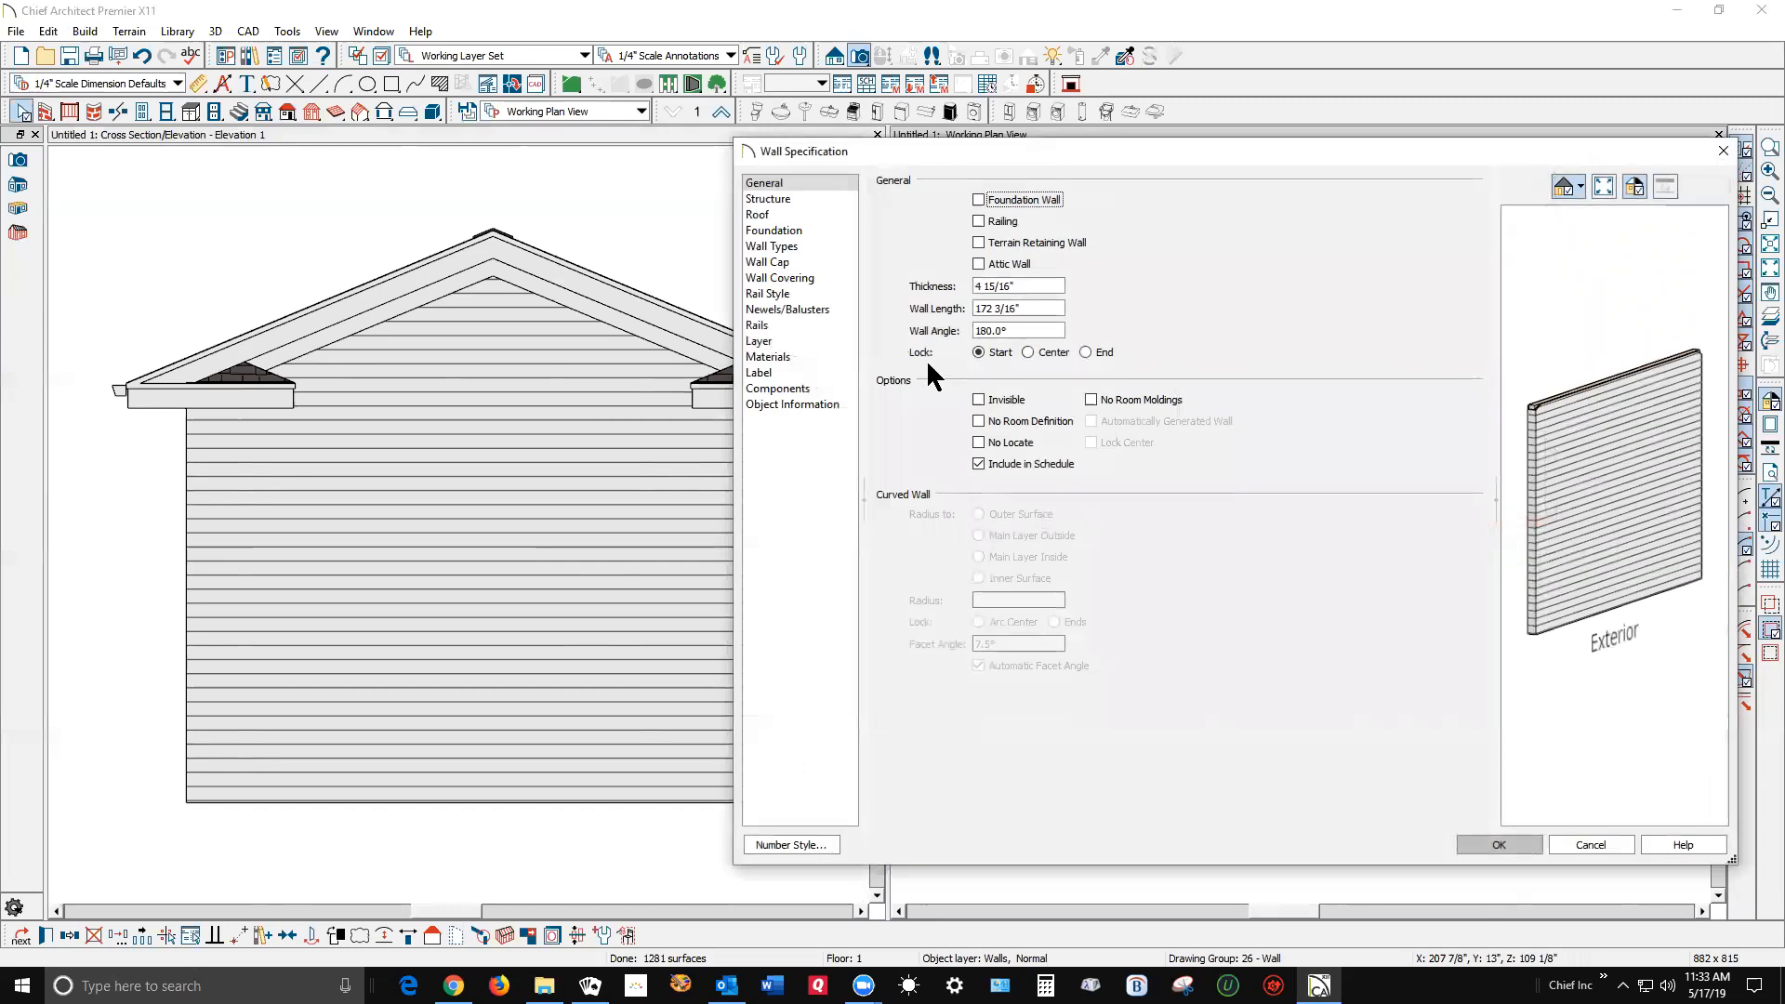
left_click(779, 215)
left_click(884, 564)
left_click(1478, 842)
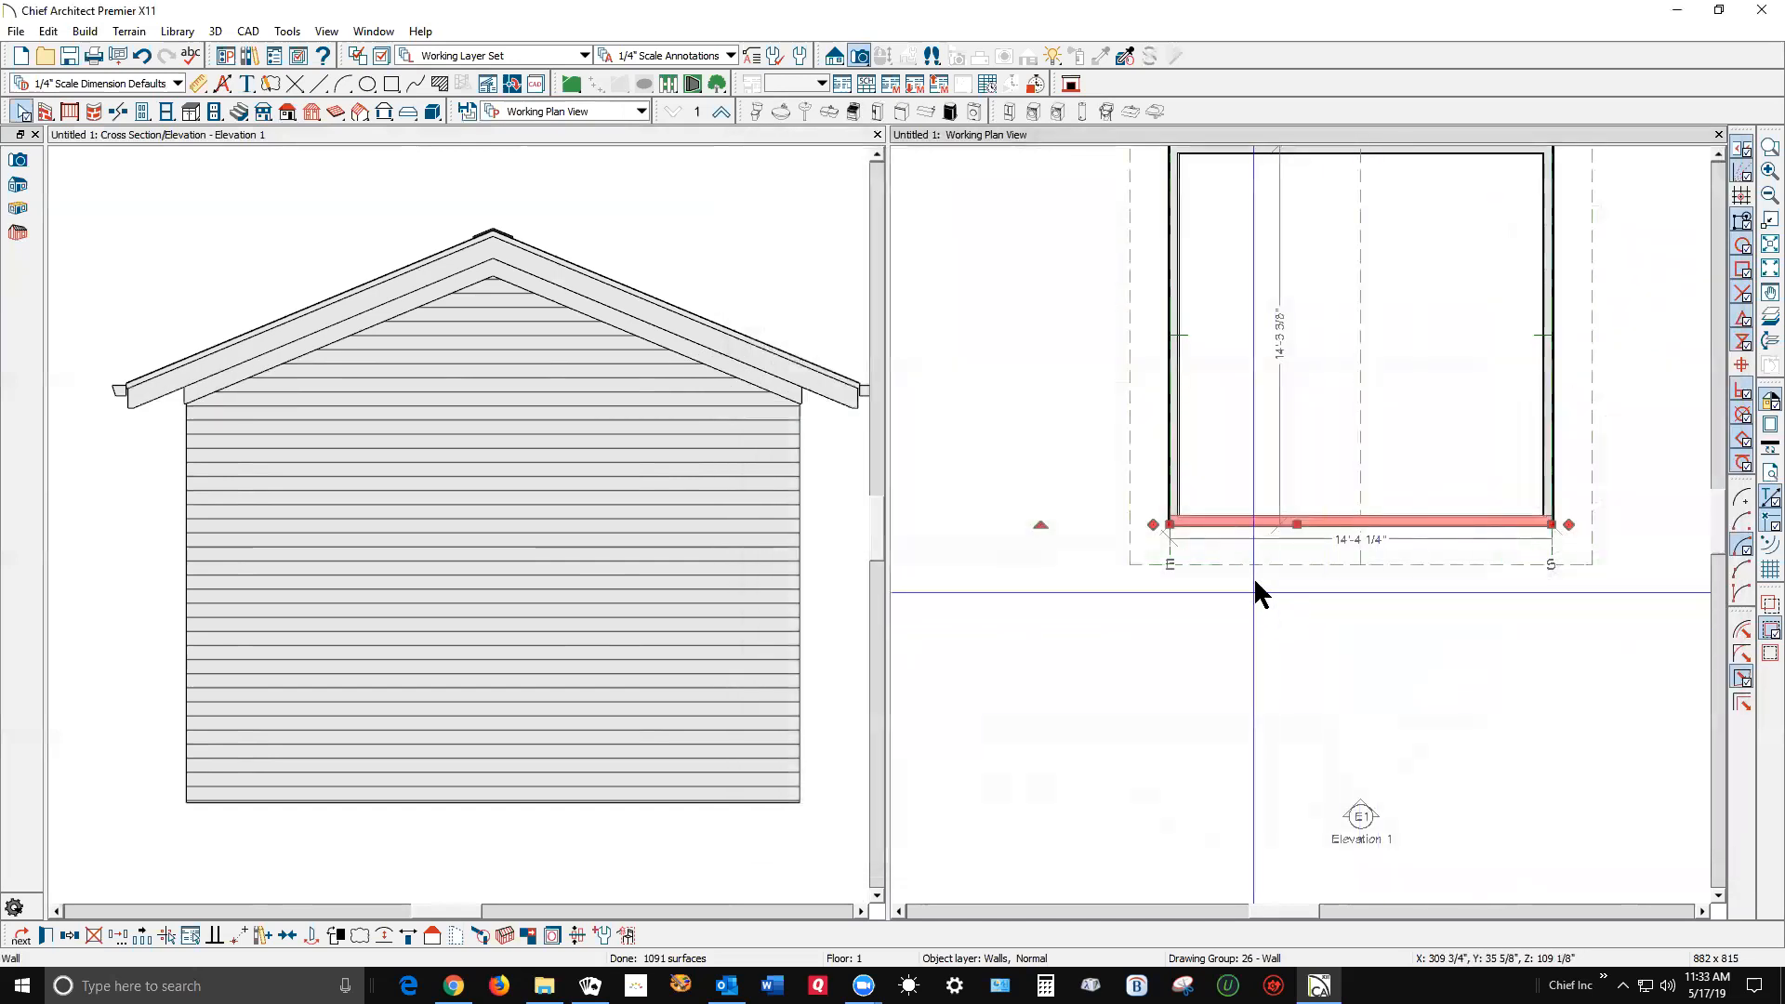
left_click(1280, 621)
Draw a roof plane about 4'-2" wide on the front gable wall, baseline over wall top, and shorten it to the wall's outer face.
scroll(1292, 600, "up", 3)
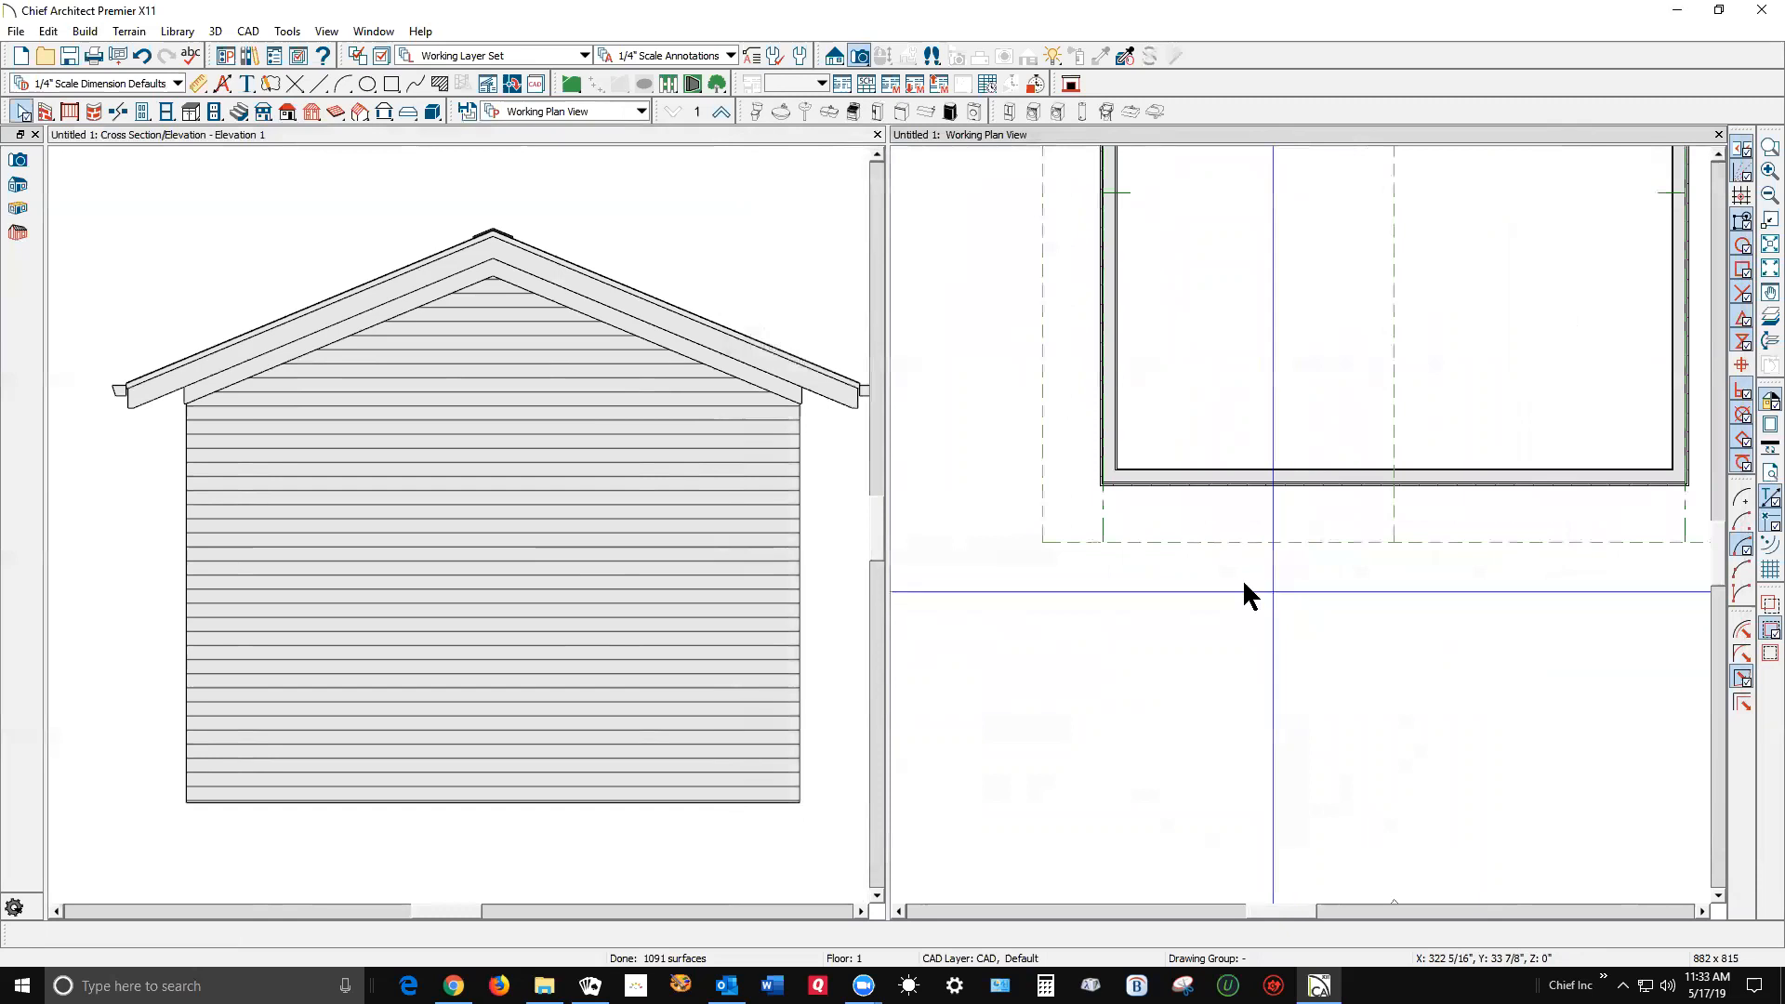
scroll(1136, 563, "down", 1)
scroll(1299, 499, "up", 2)
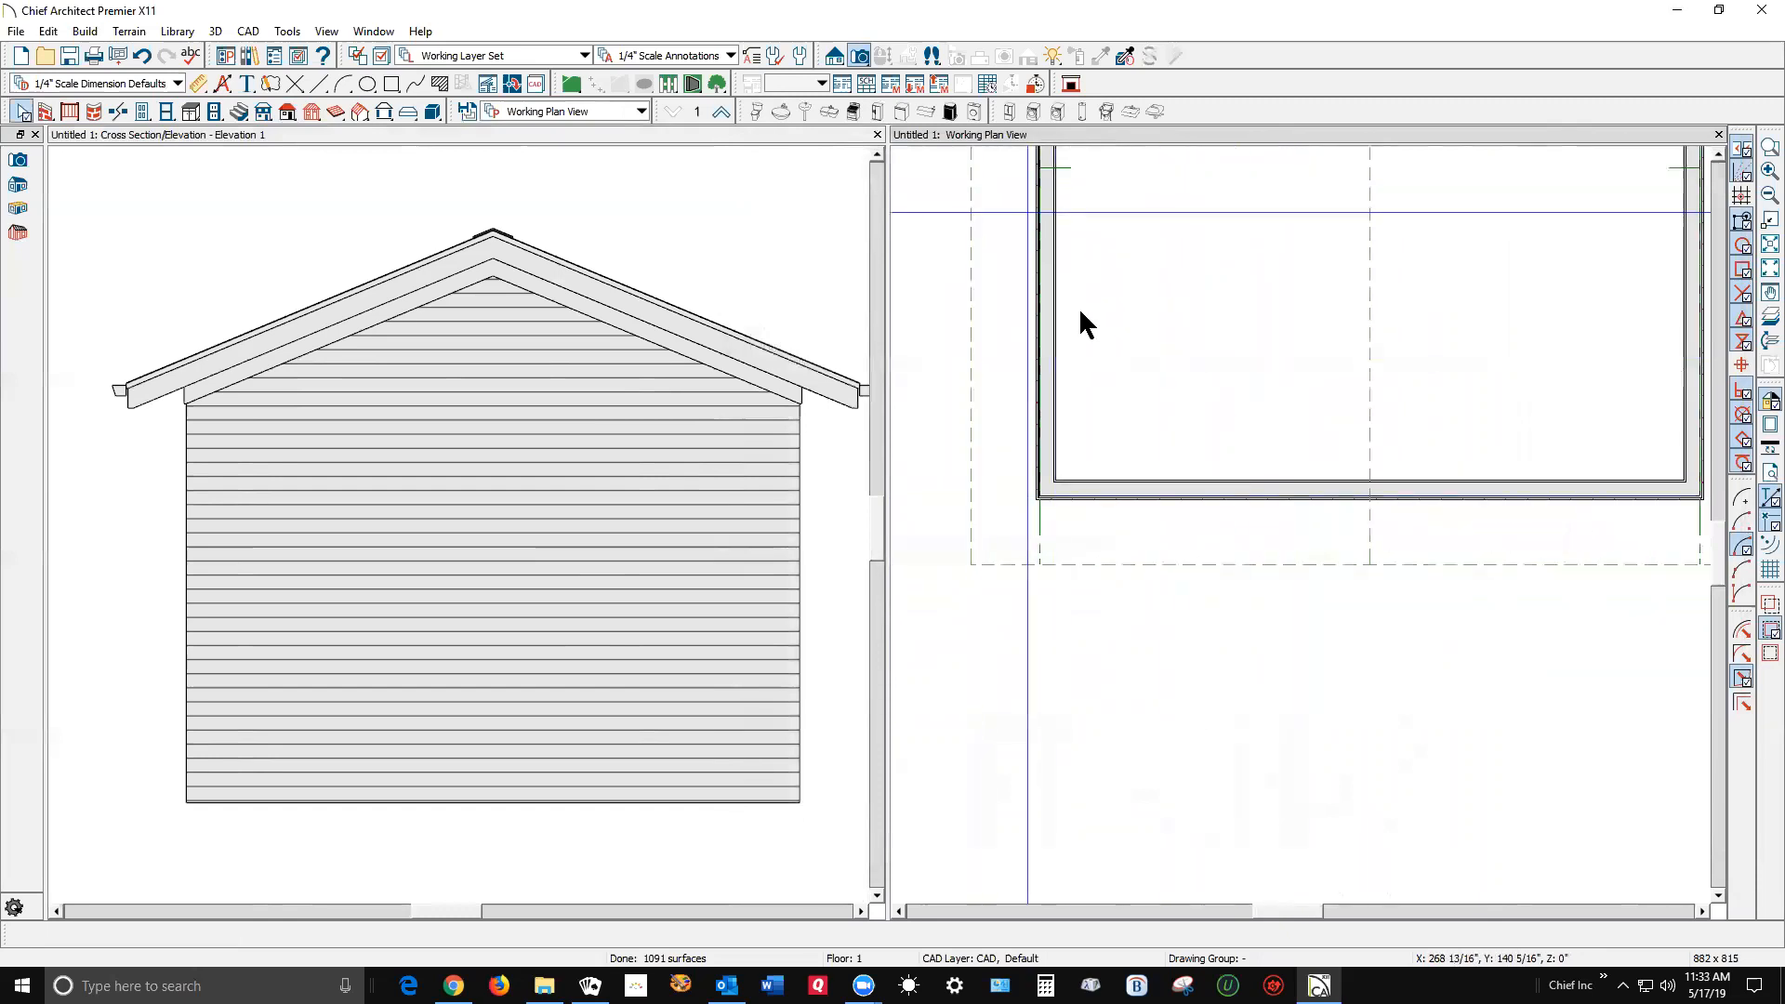
left_click(288, 112)
left_click_drag(1127, 497, 1318, 393)
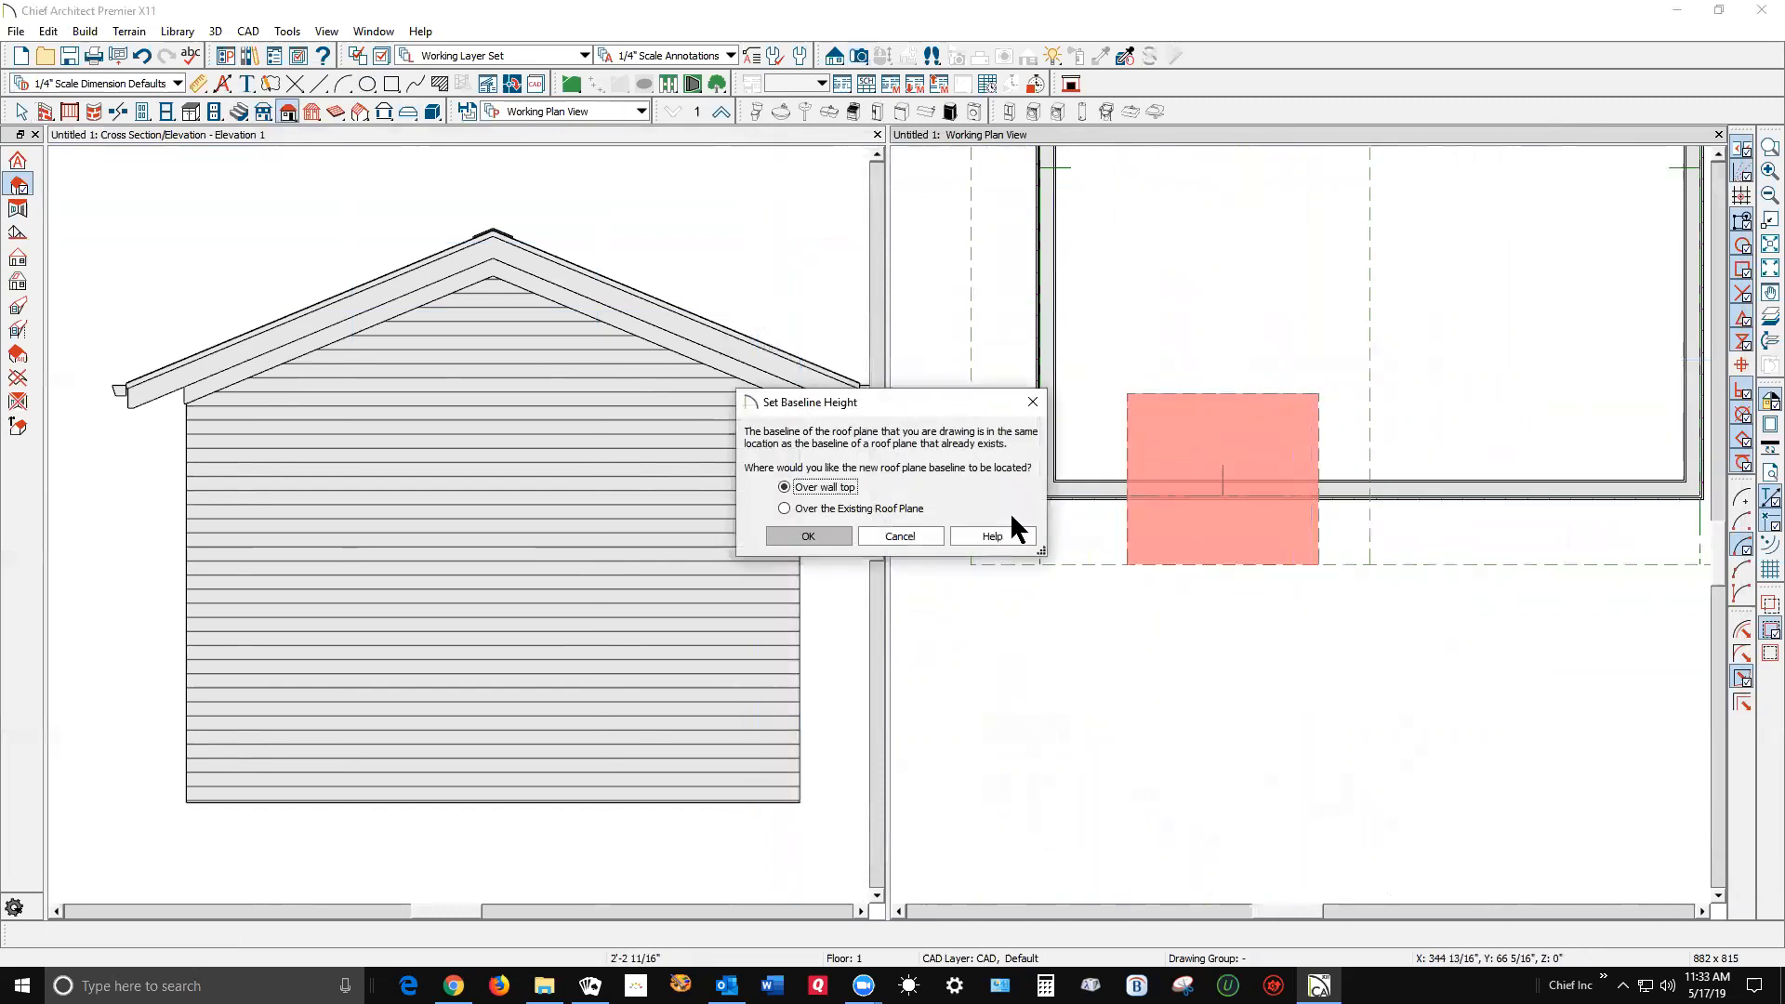
left_click(806, 536)
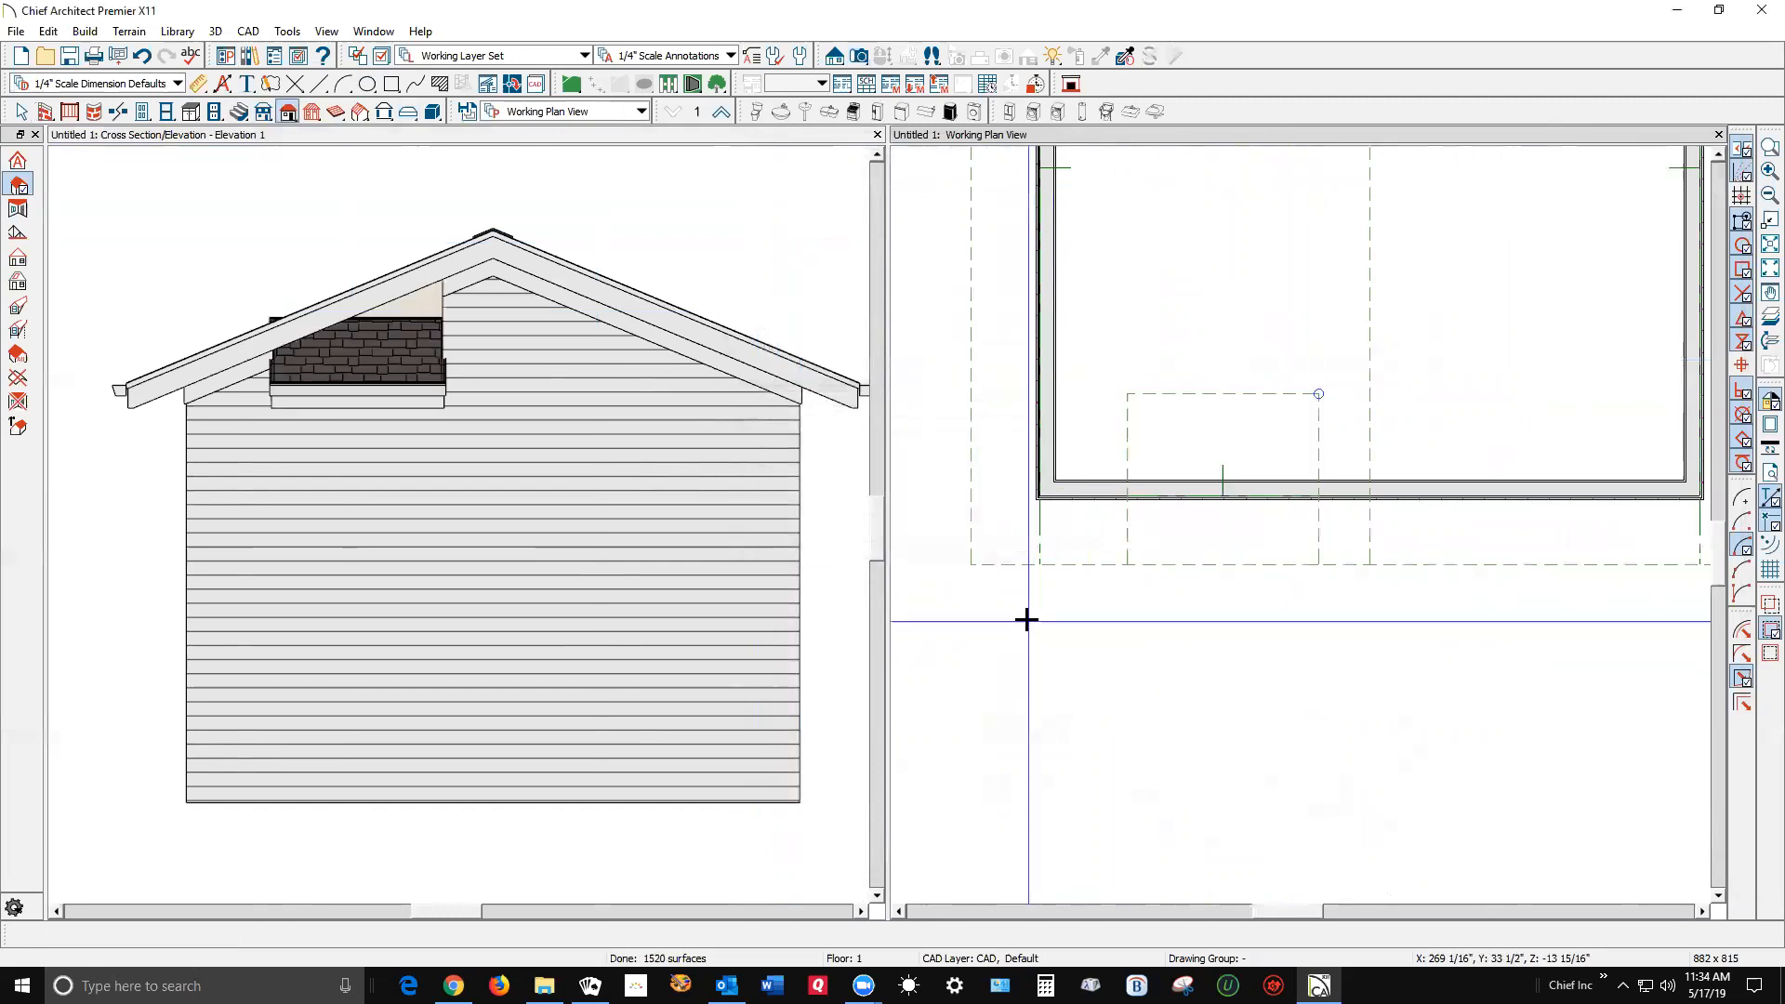
left_click(1196, 468)
left_click_drag(1223, 393, 1226, 507)
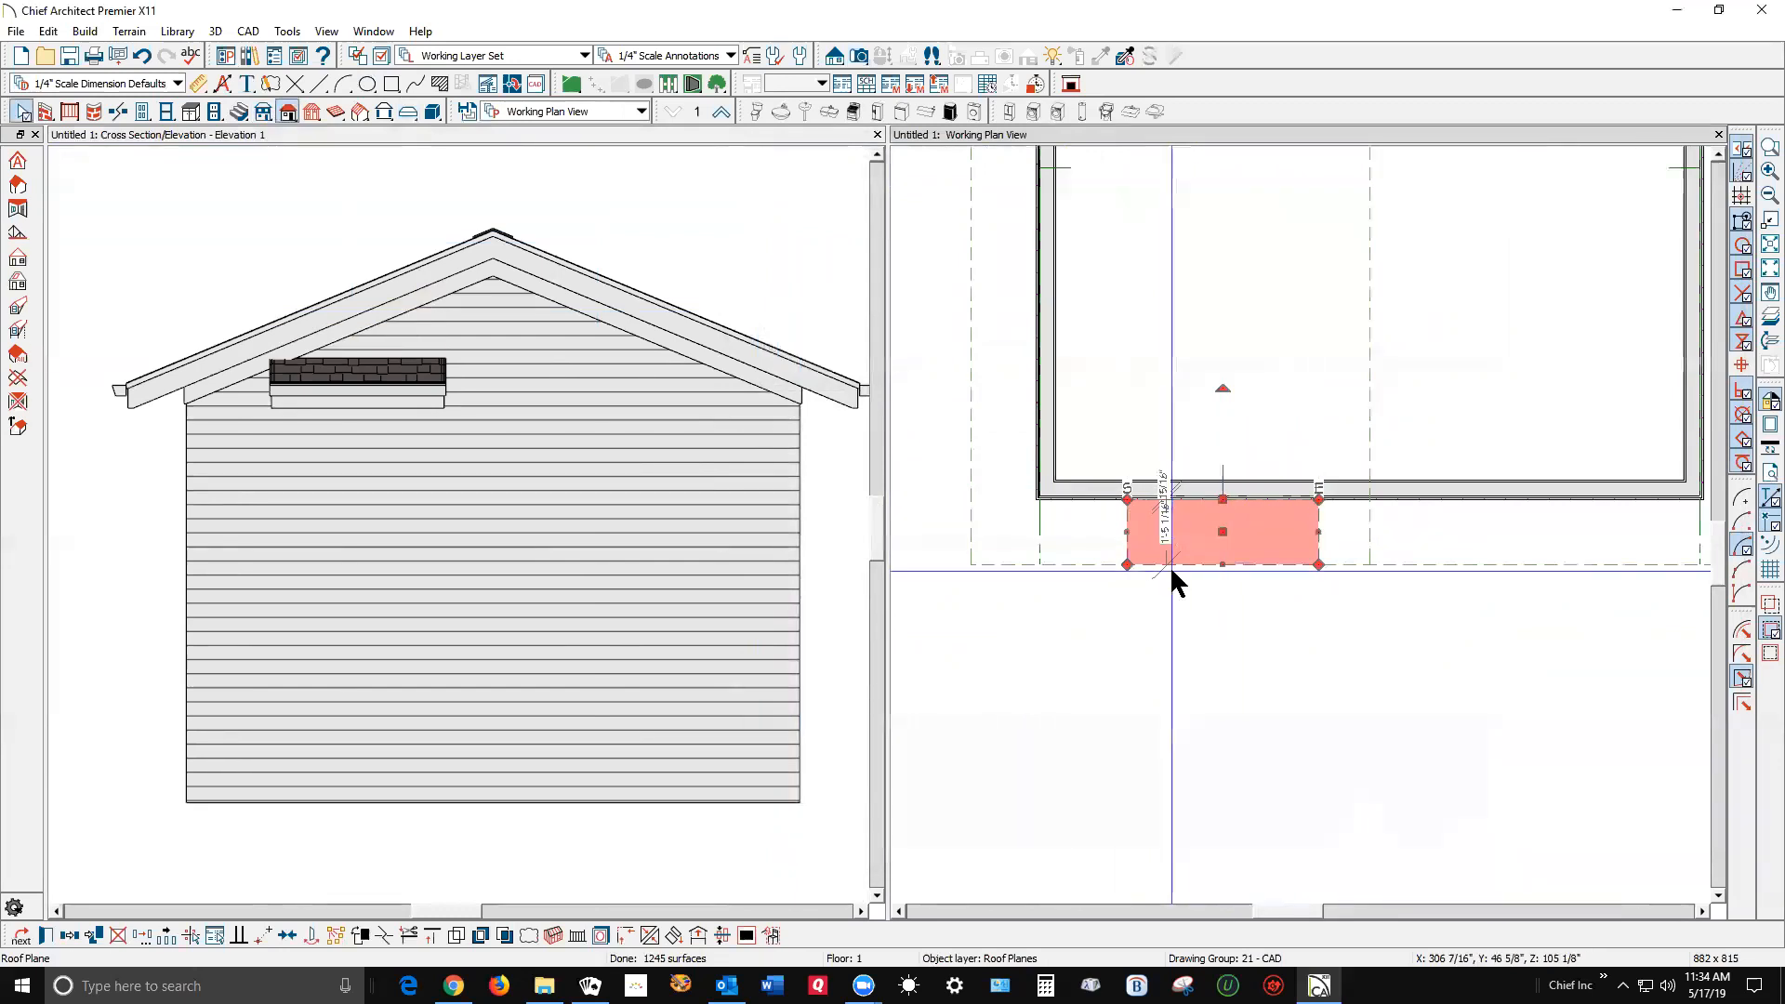
Check the height and pitch settings of the main roof plane on the left side of the house.
left_click(970, 495)
double_click(1039, 318)
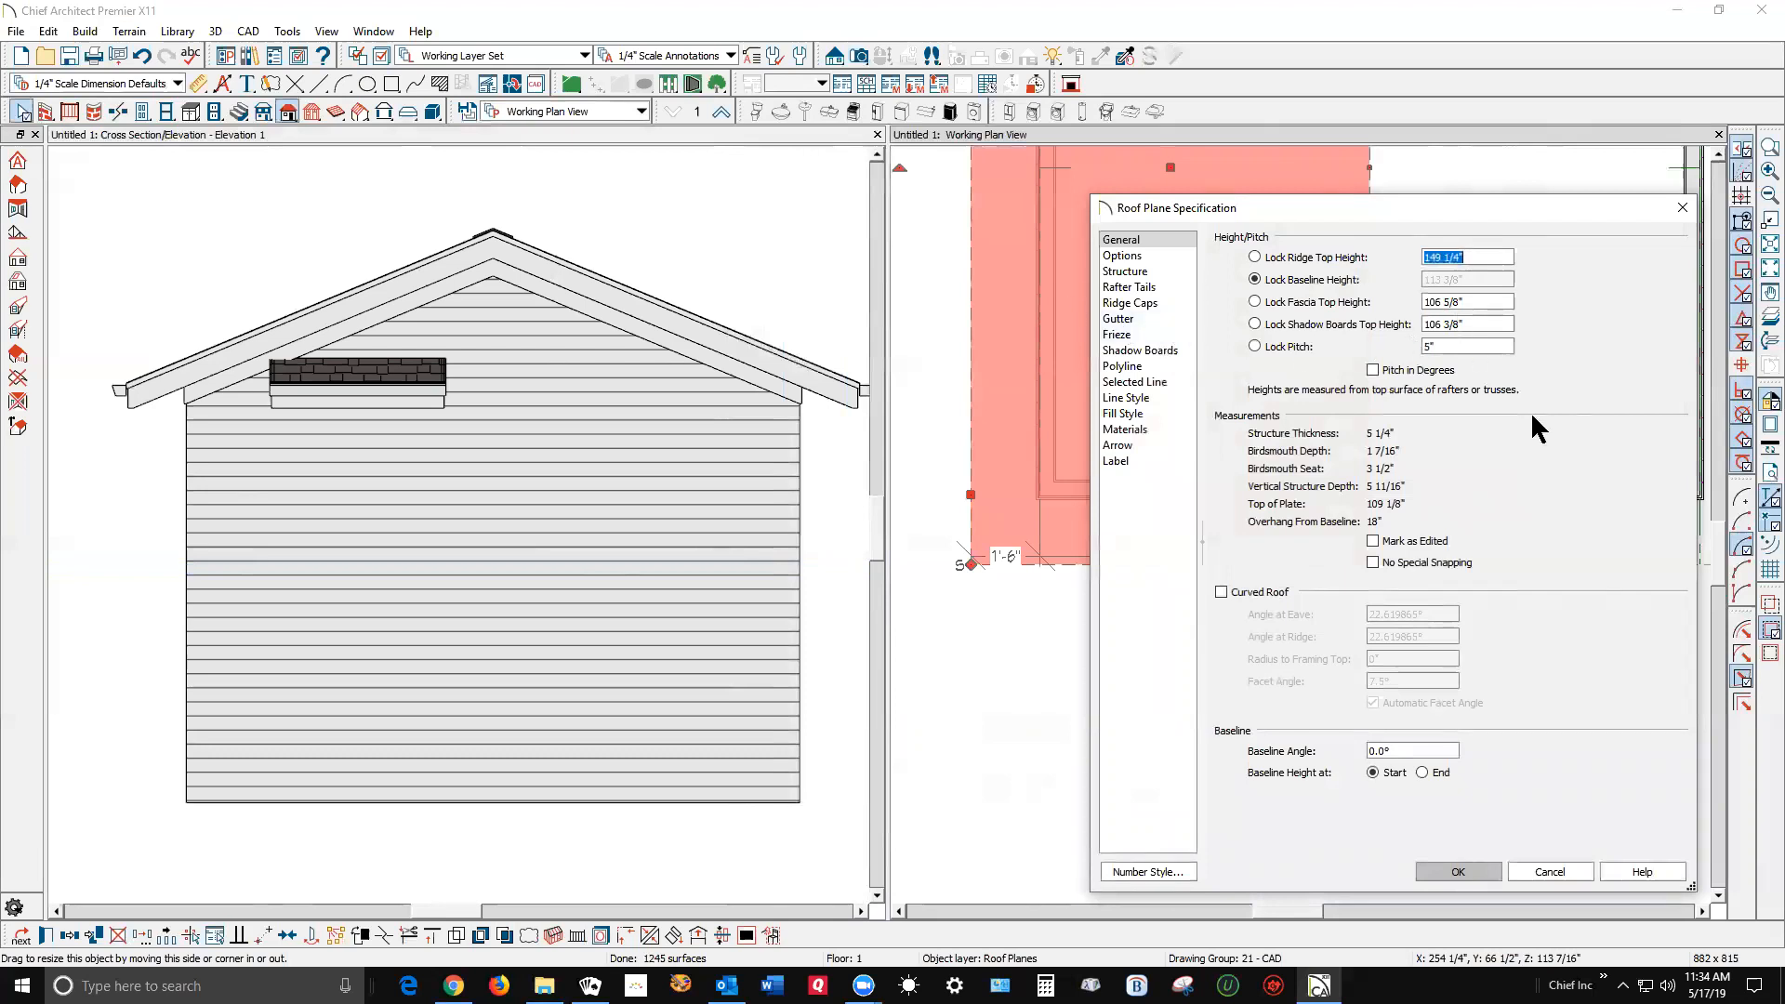
left_click(1529, 872)
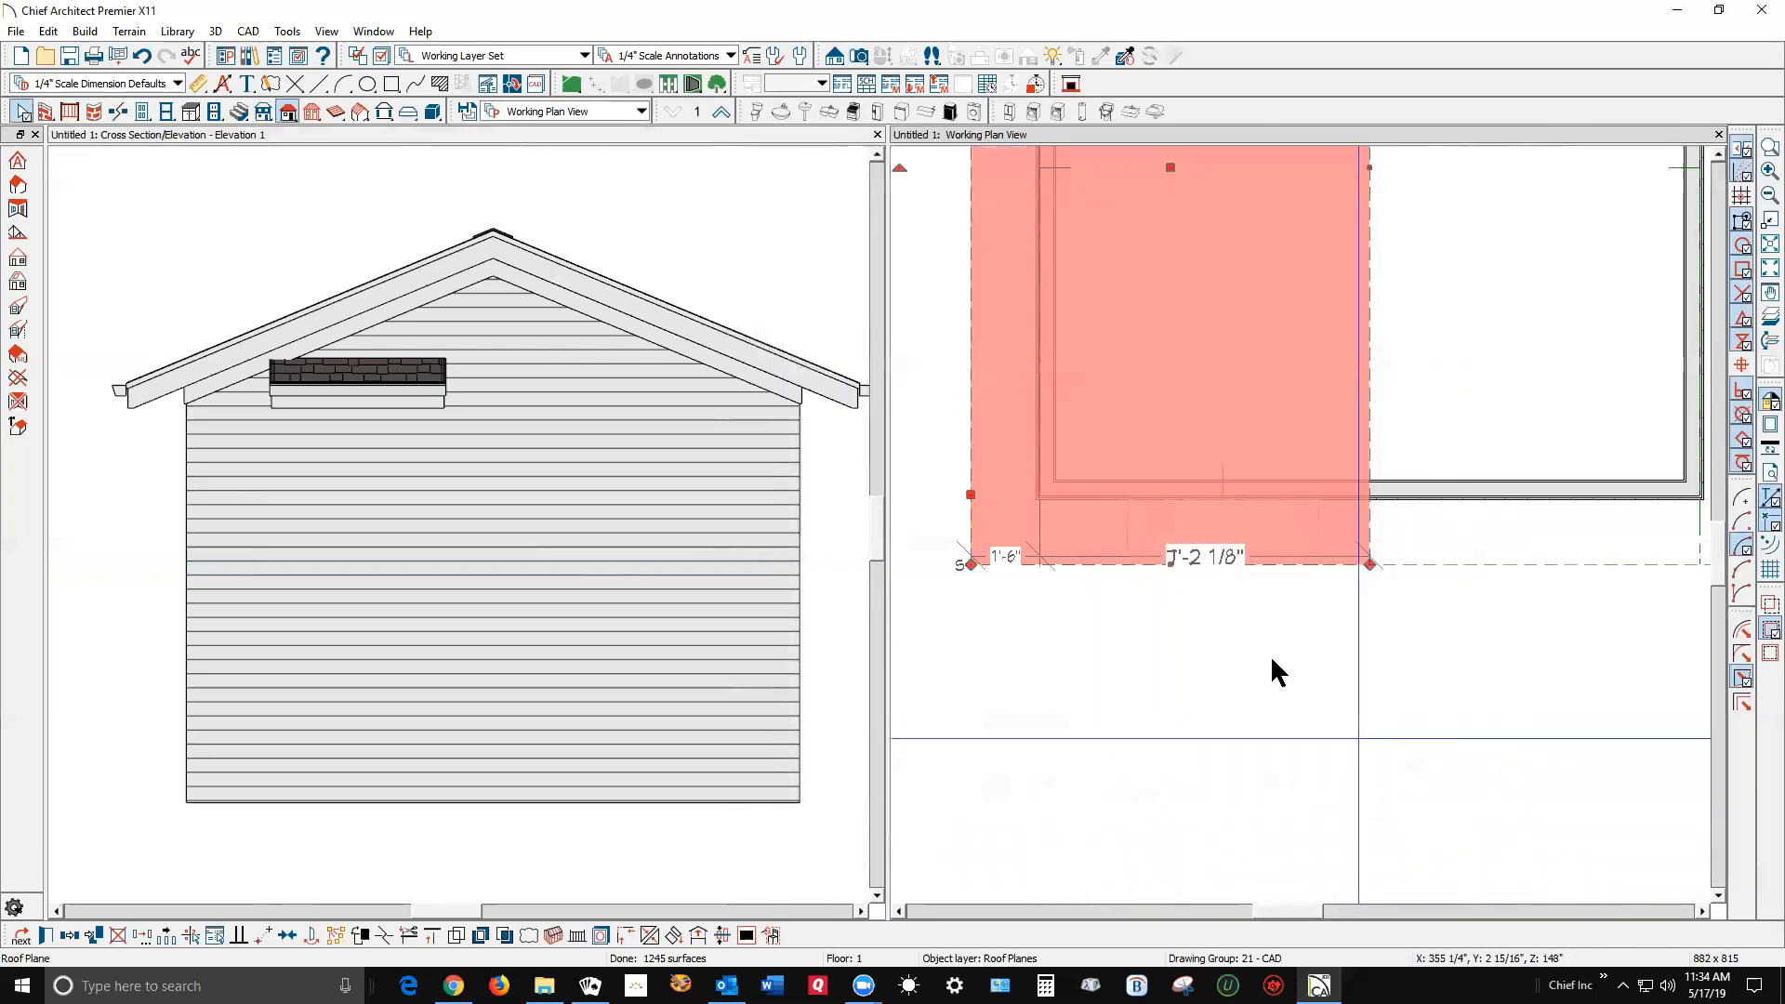
Lock the small front roof plane's pitch and set its fascia top height to 106 3/8".
left_click(1143, 554)
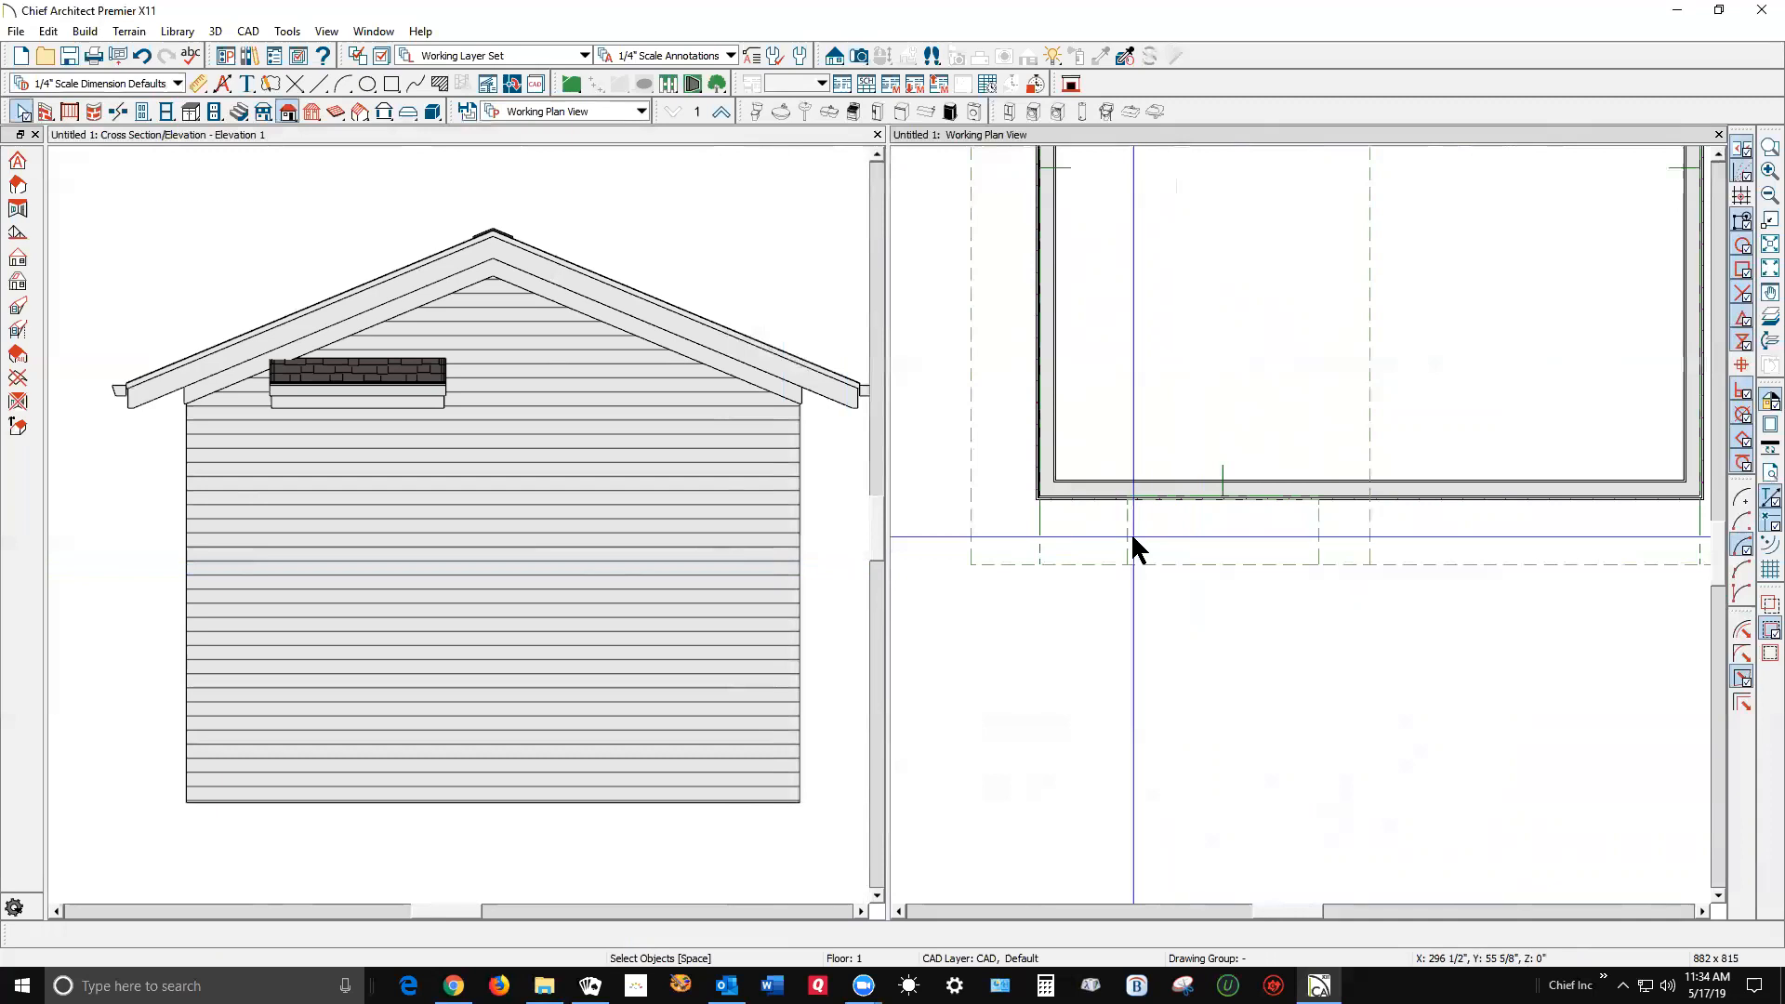
double_click(1130, 533)
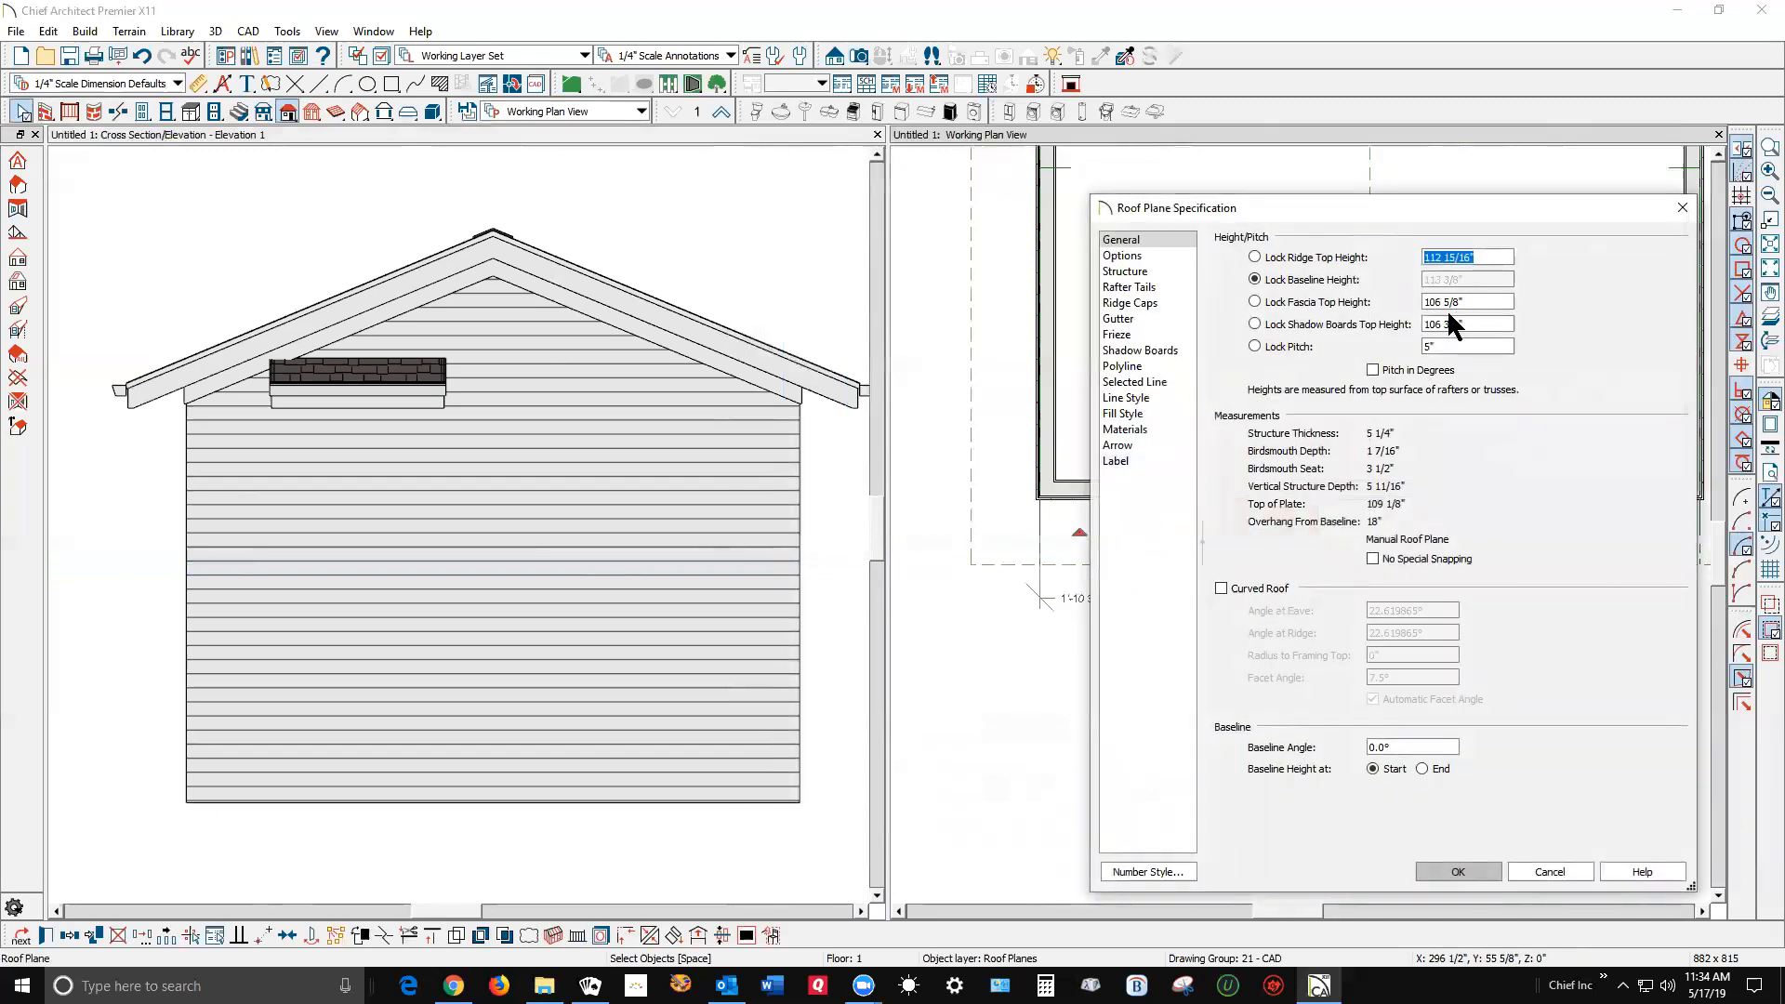
left_click(1298, 351)
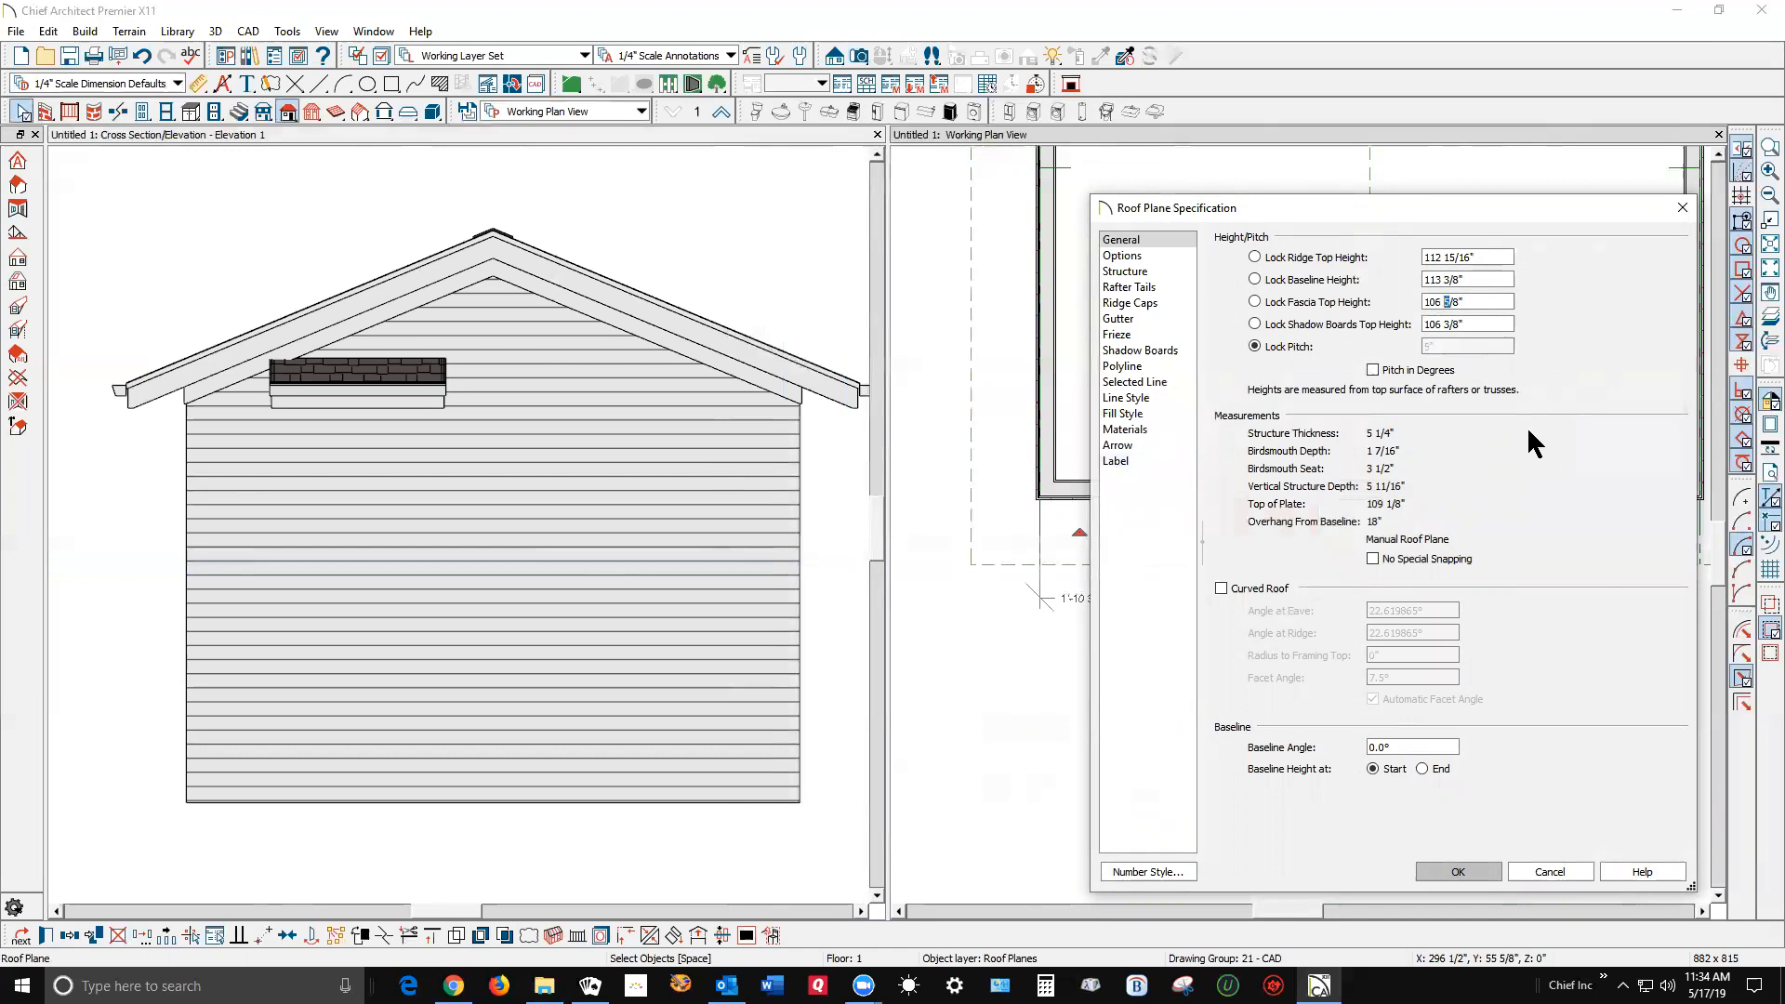
type("3")
left_click(1495, 867)
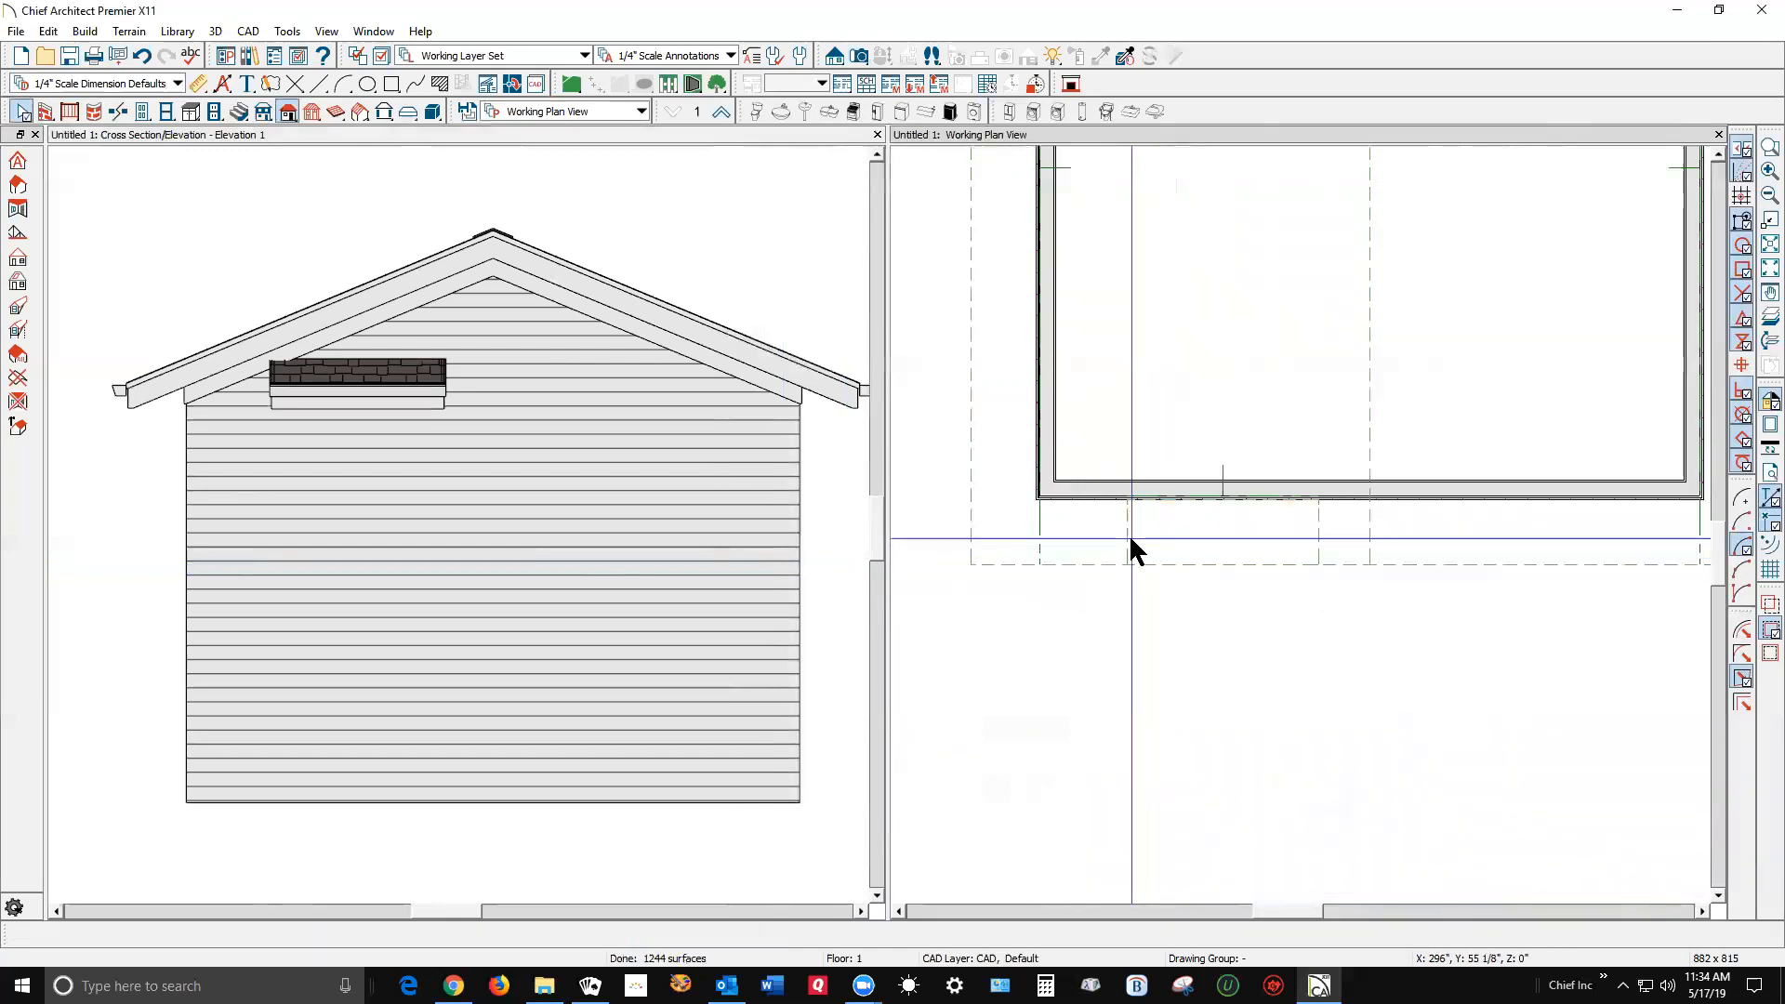
Try to join the small roof plane's outer edge to the left main roof plane.
right_click(1130, 537)
left_click(1199, 574)
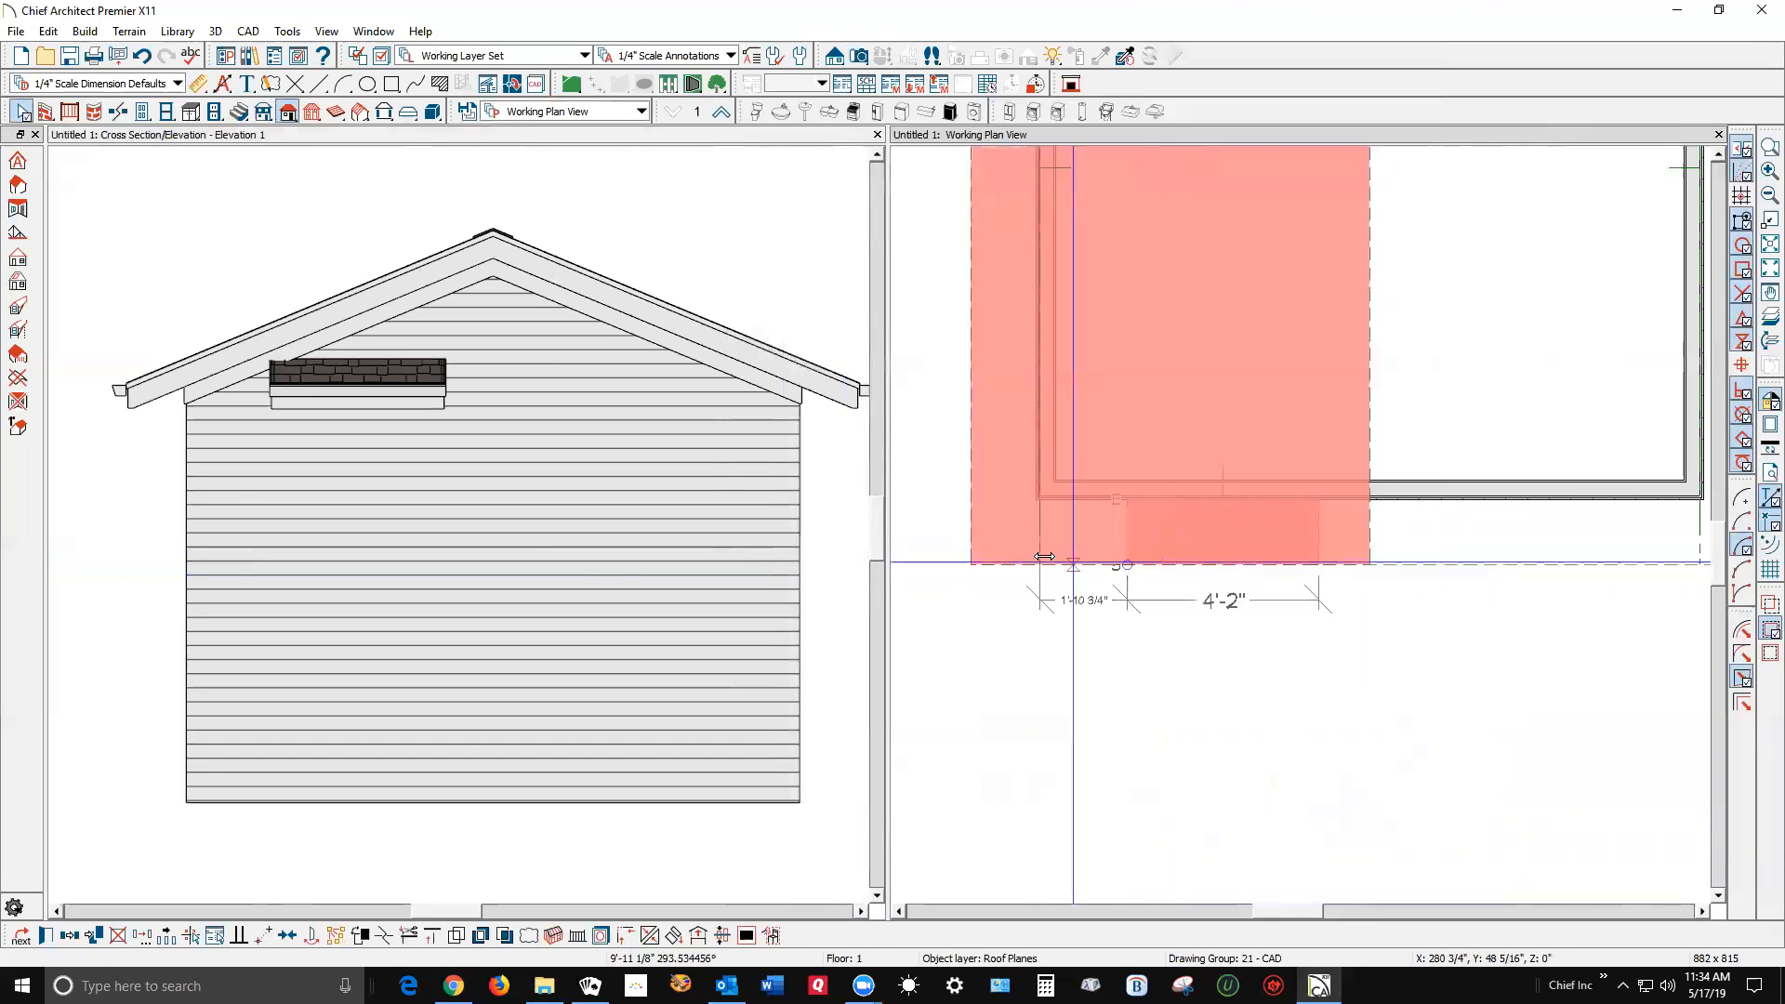
left_click(976, 562)
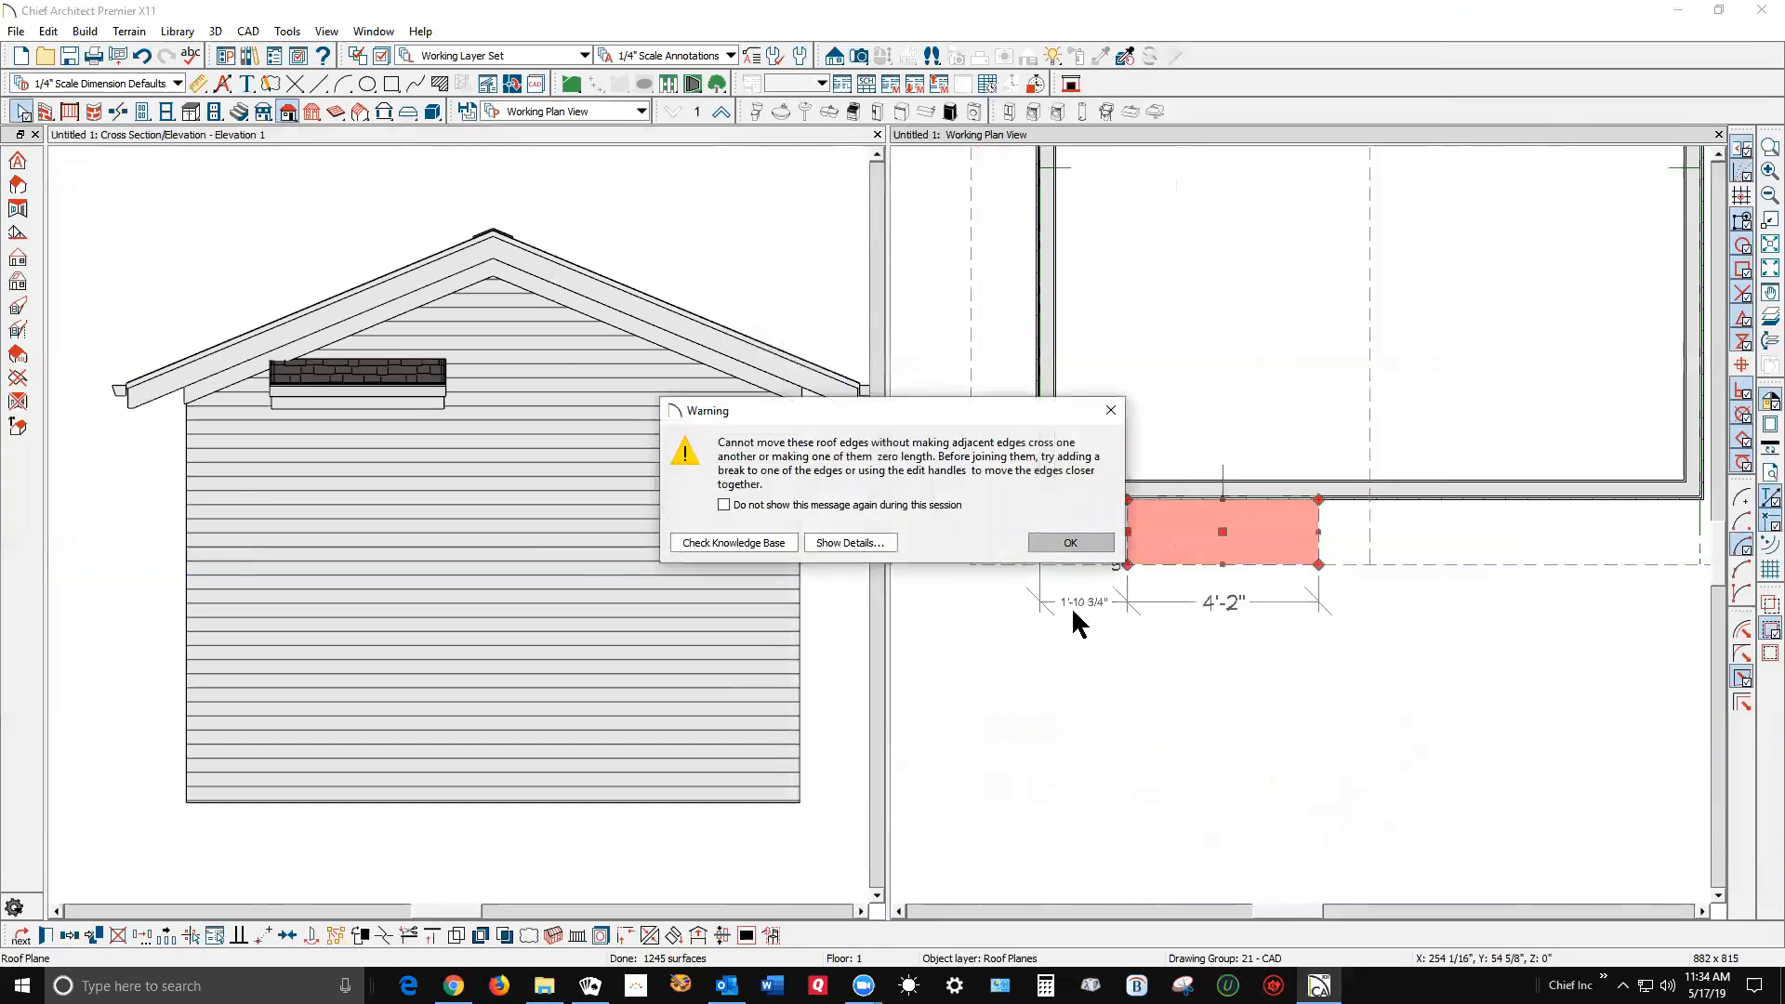
left_click(1084, 544)
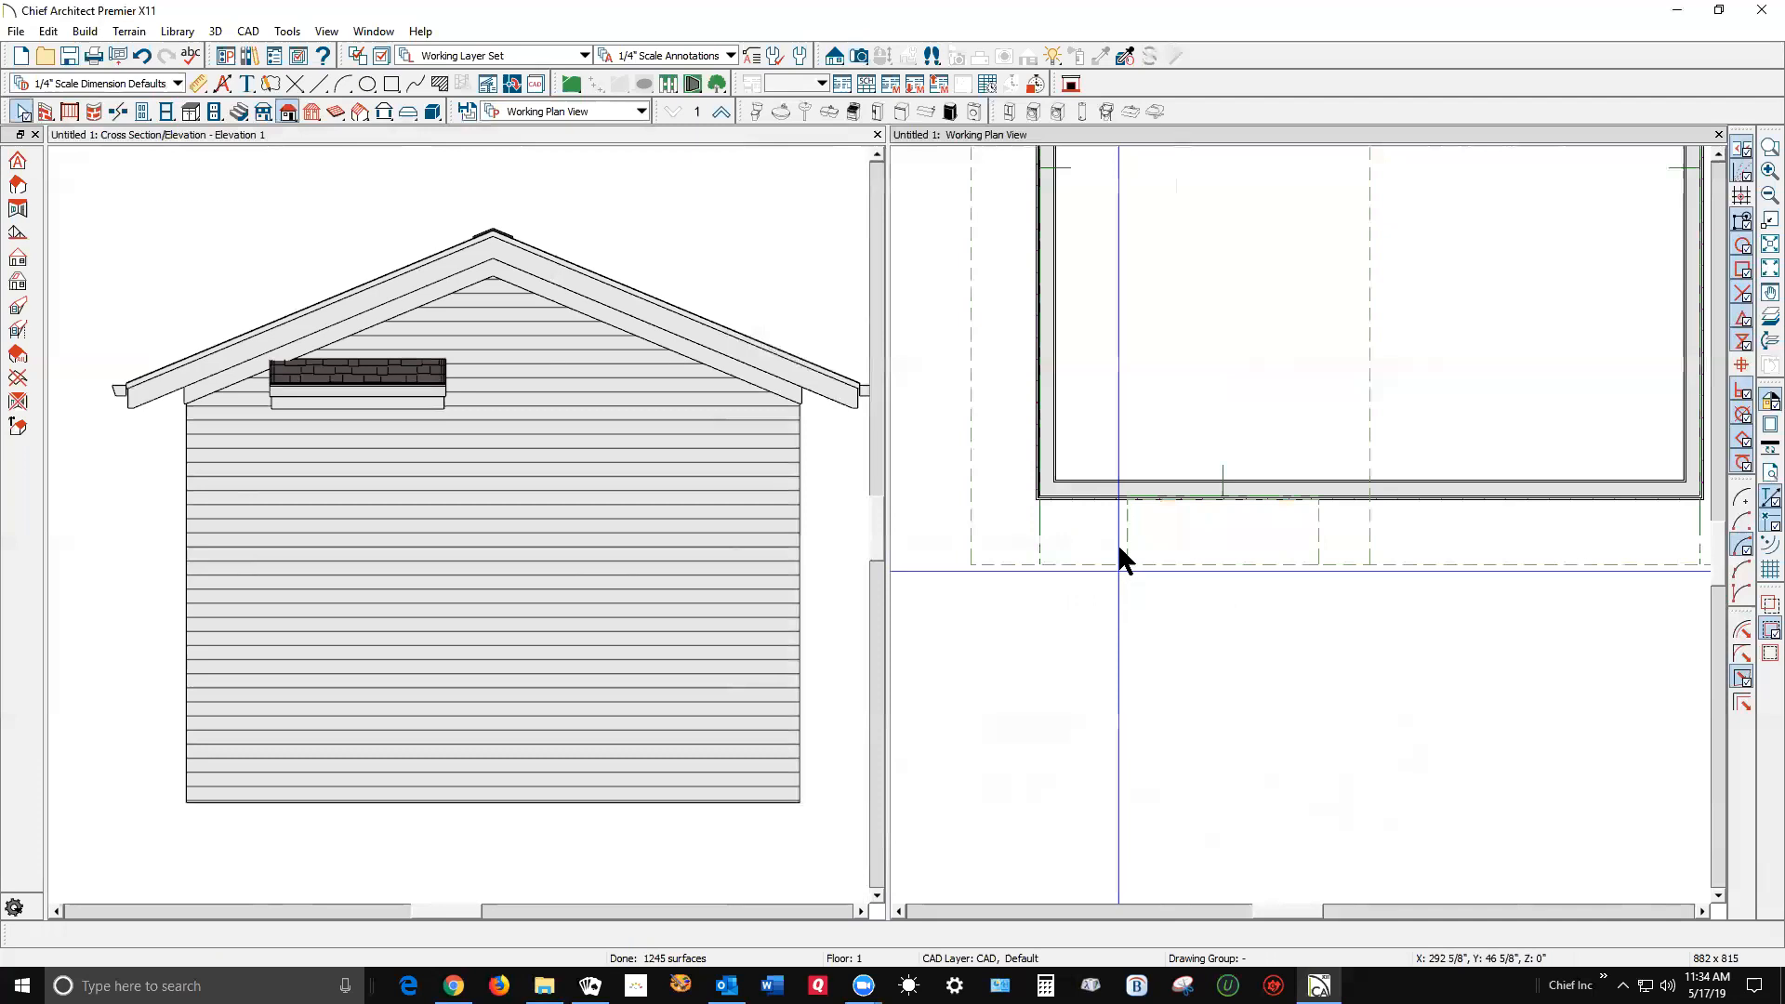
Stretch the small roof plane's lower outer corner to the main roof's front-left corner and its upper outer corner to the wall corner.
left_click(1130, 556)
left_click_drag(1127, 564, 971, 563)
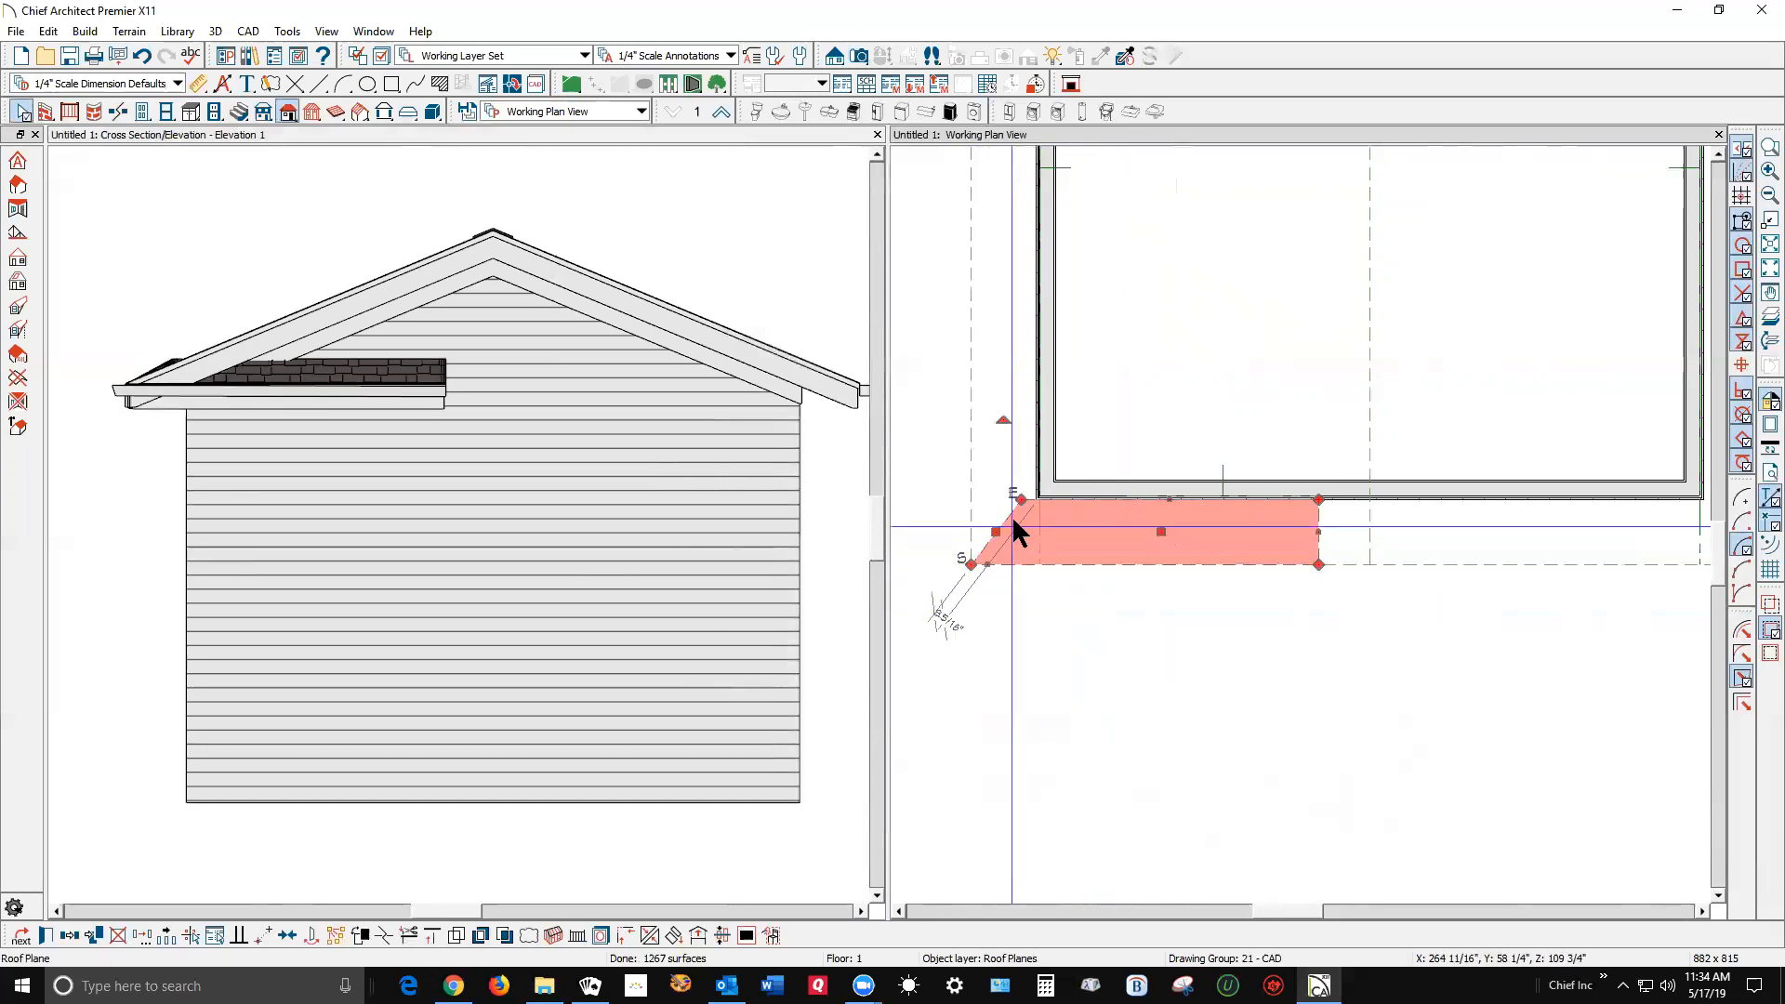
left_click_drag(1015, 500, 1029, 497)
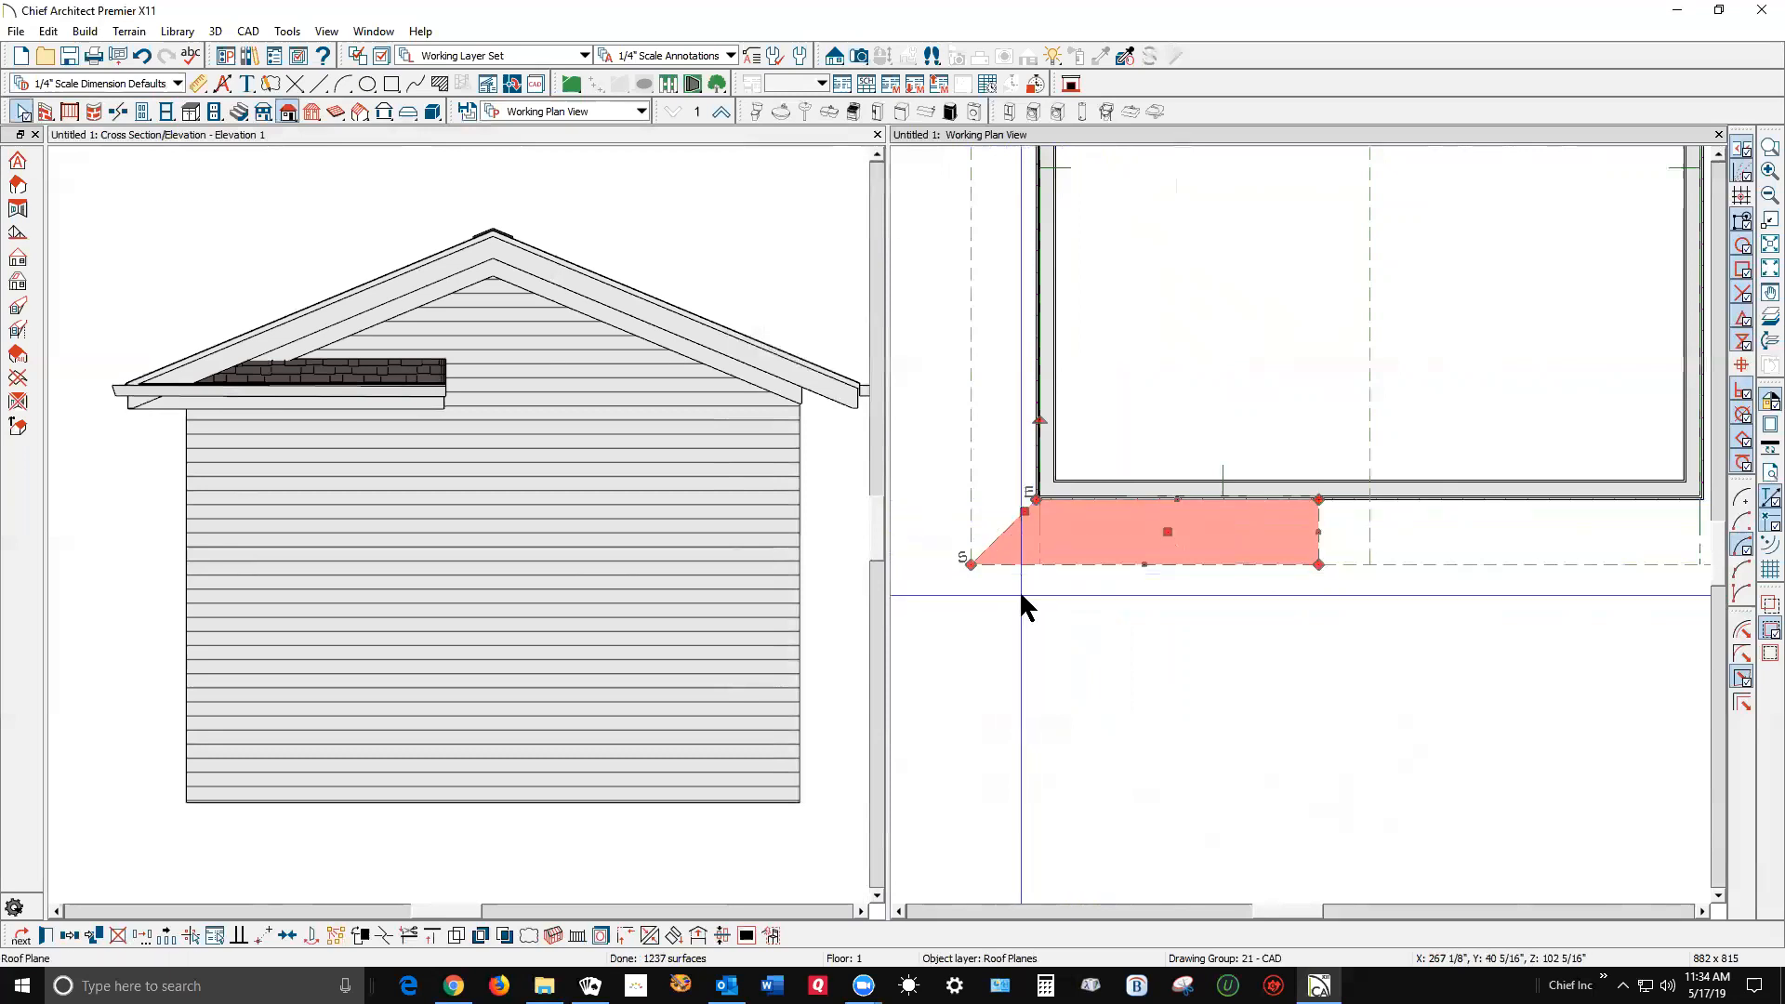
key("Escape")
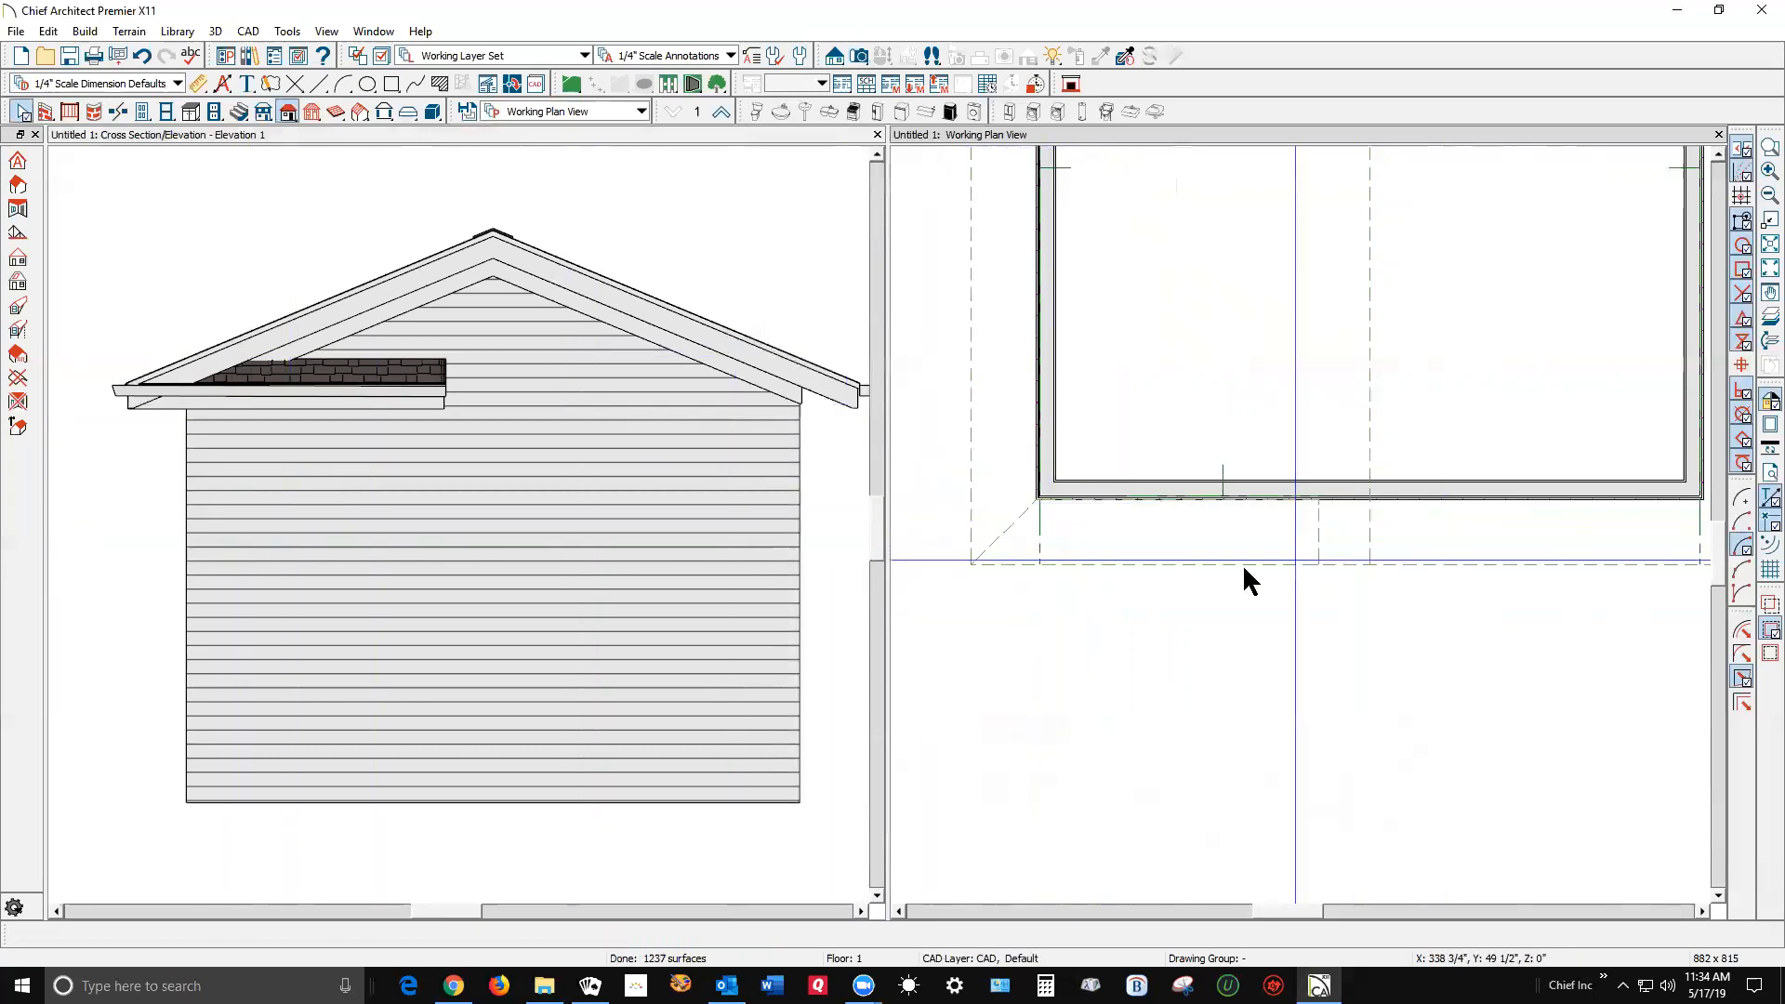
Set the distance from the left wall corner to the roof return's inner end to 36".
left_click(1323, 535)
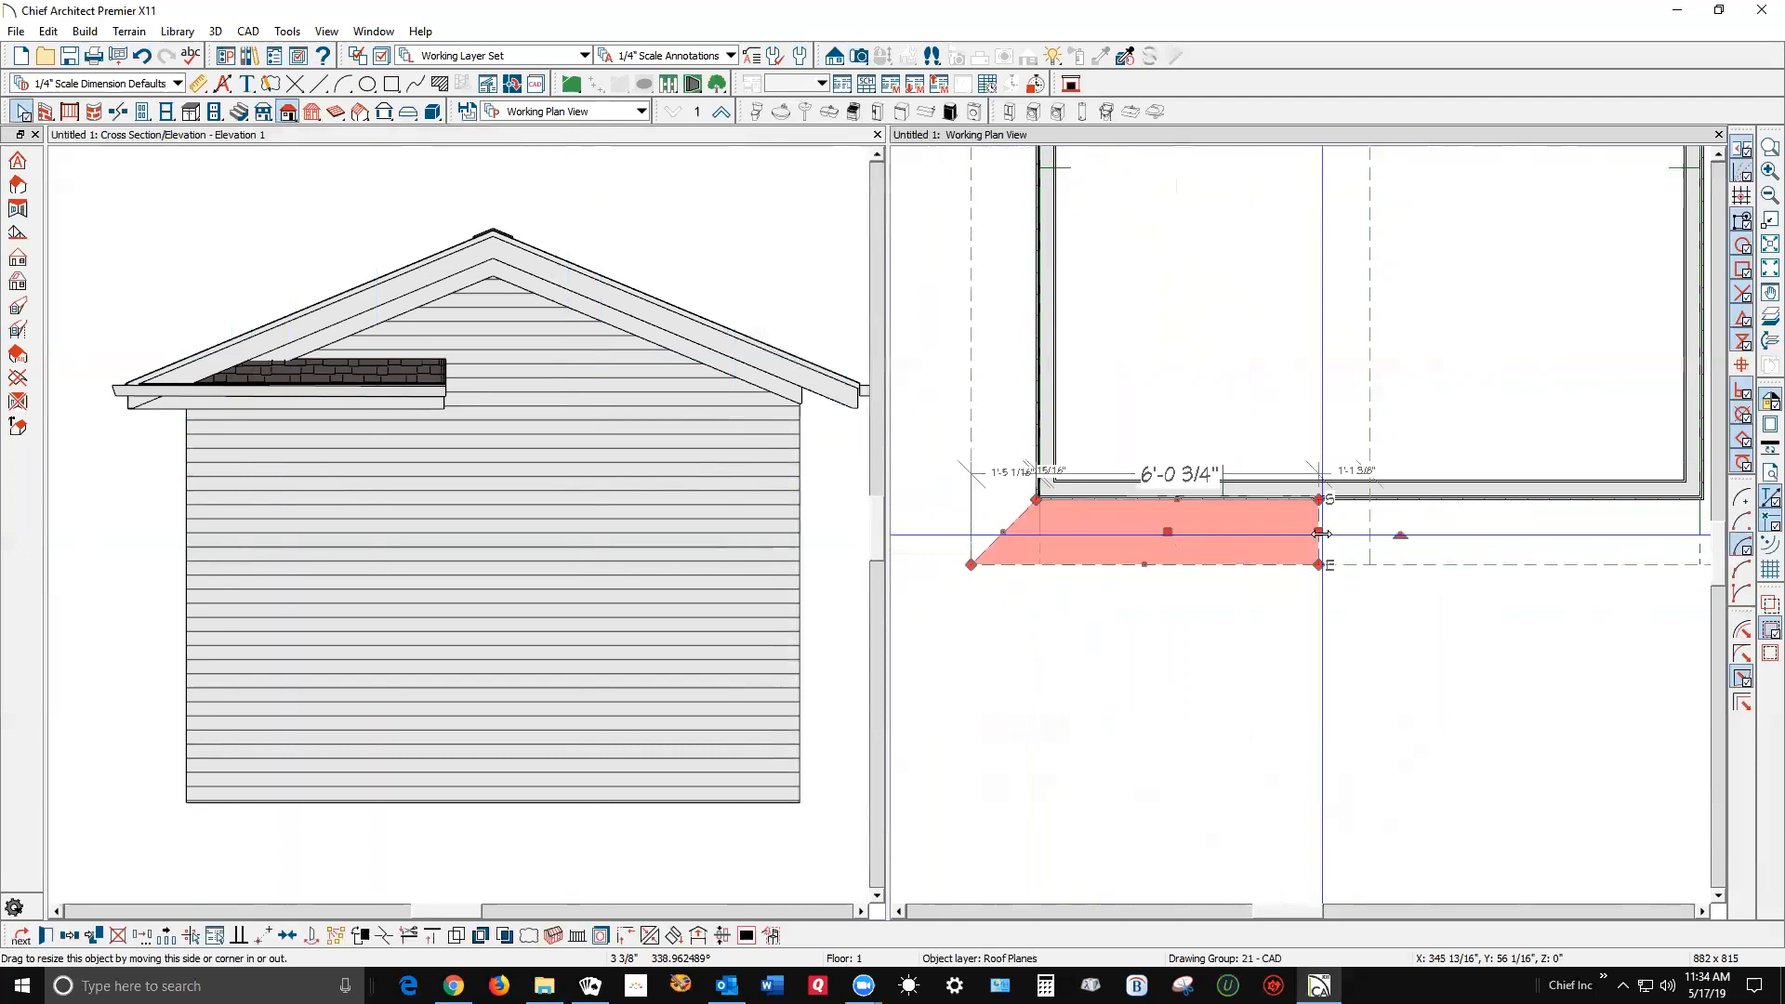
left_click(1182, 474)
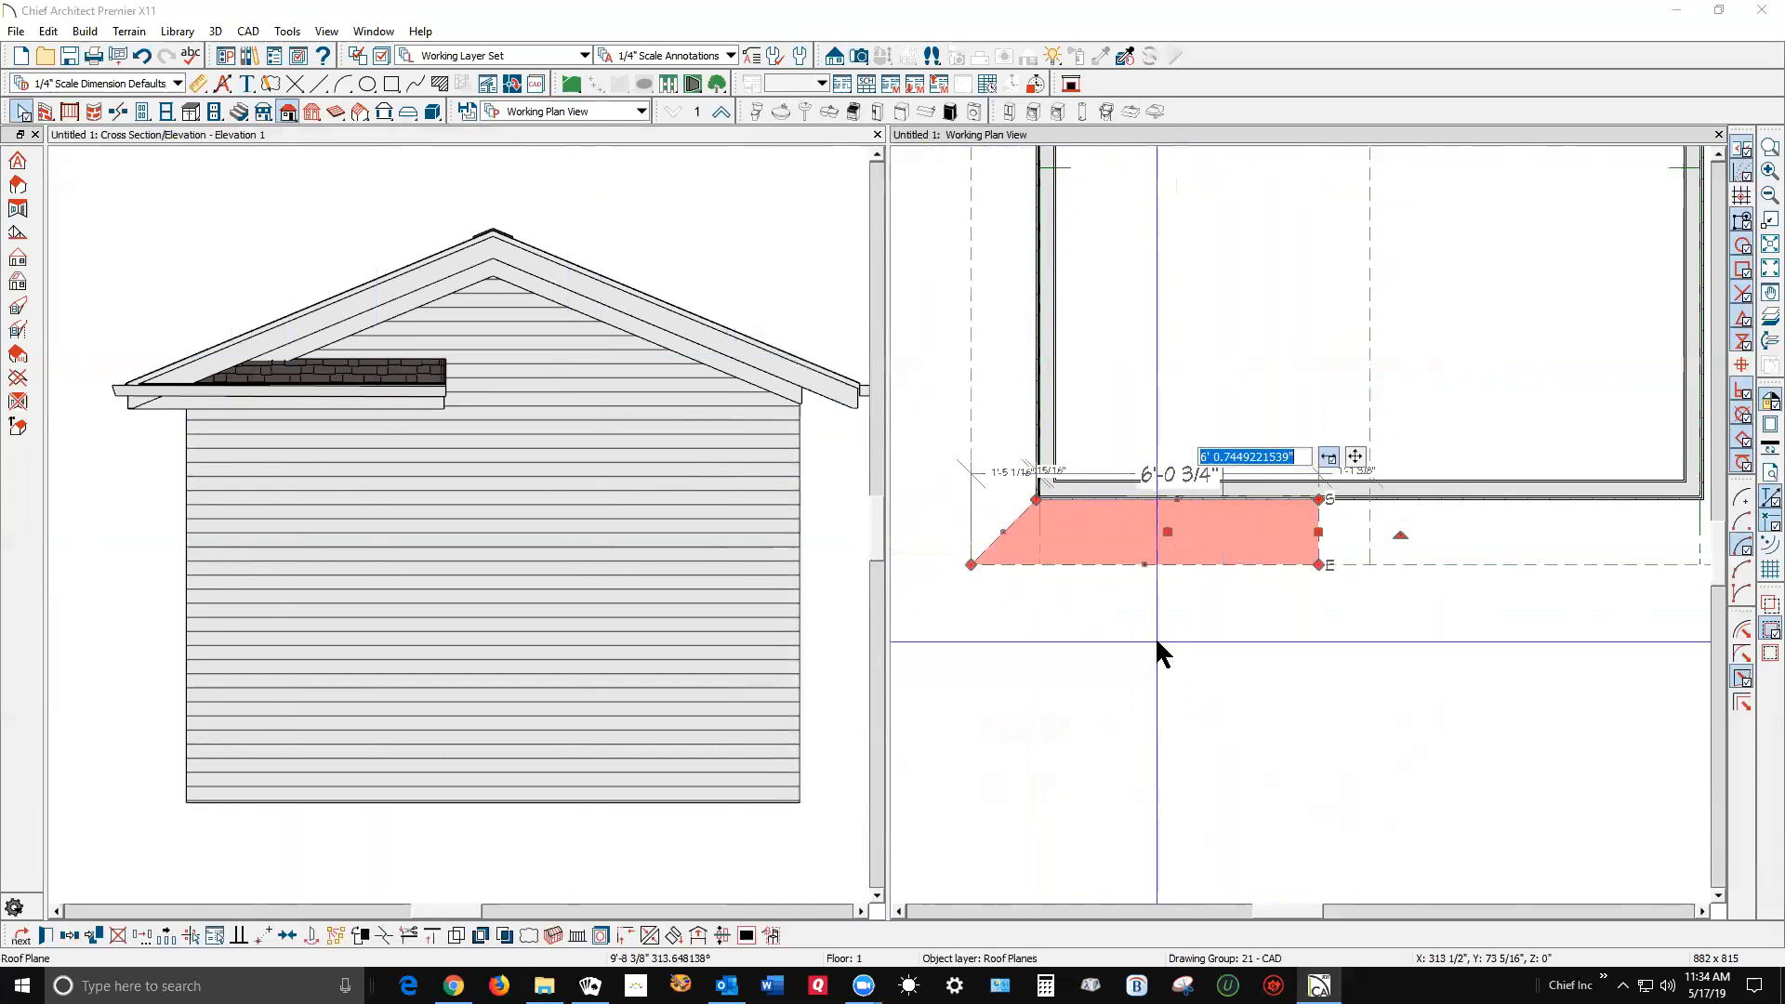
type("36")
key("Return")
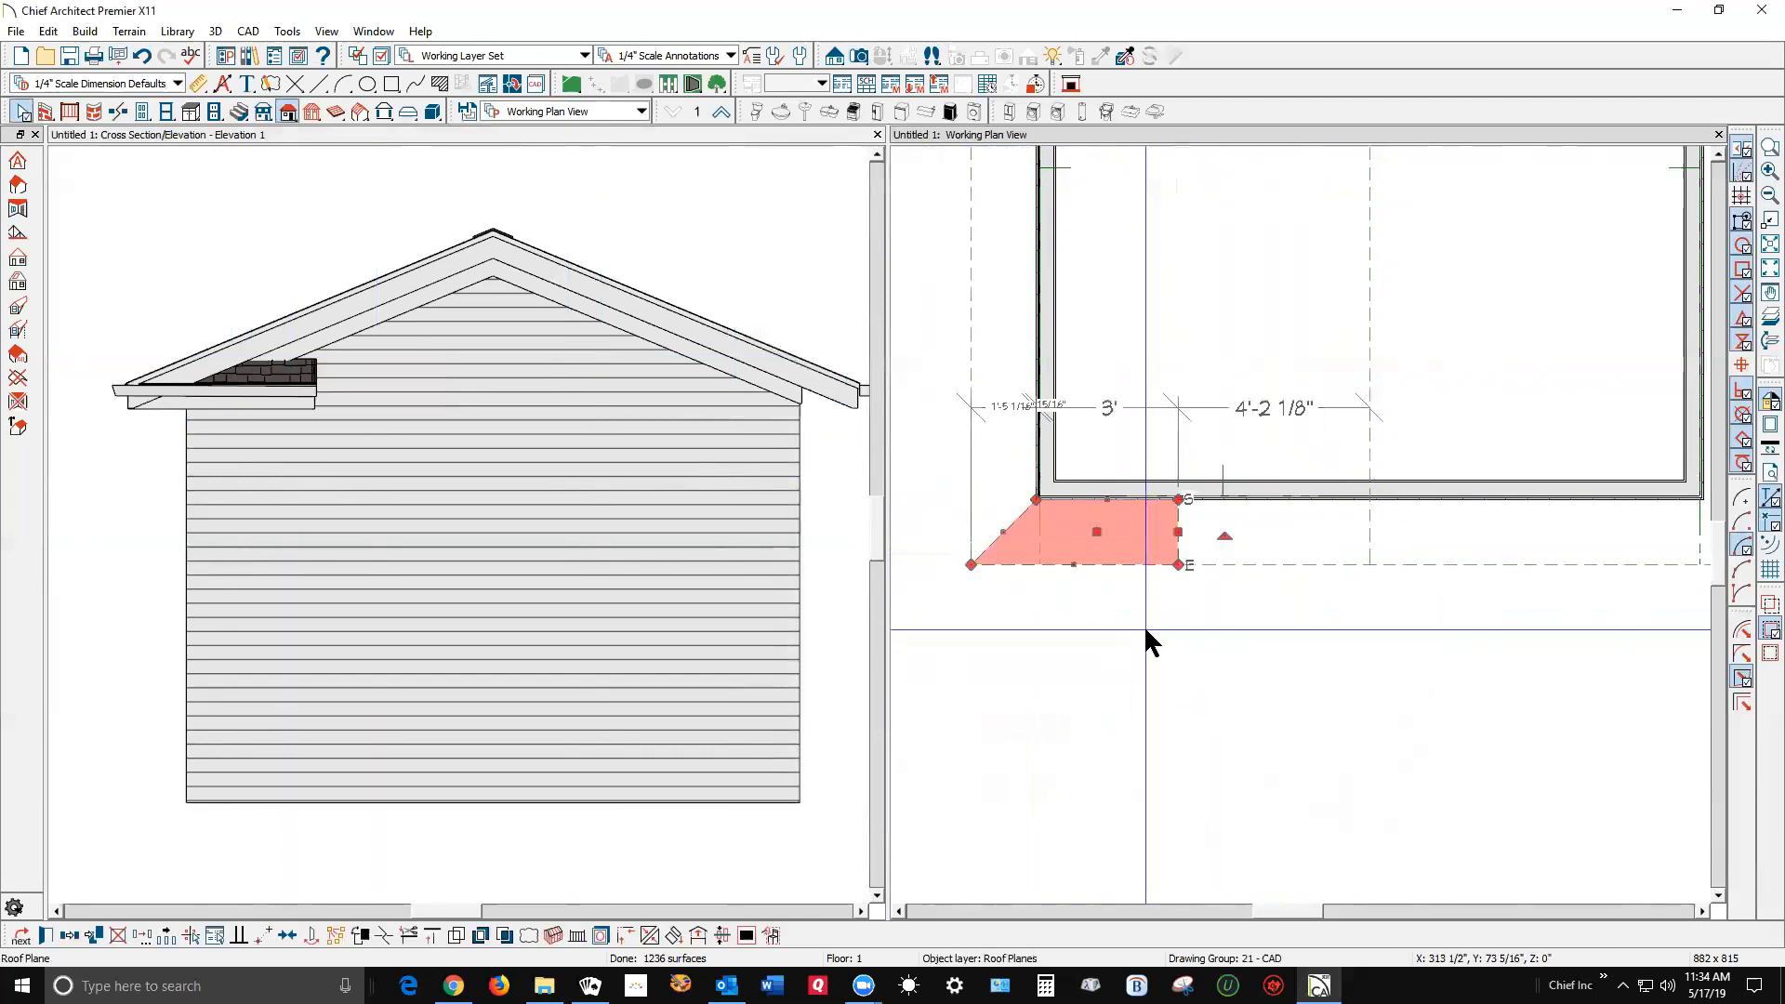
Copy the finished left roof return along the front wall to the other side of the gable.
scroll(351, 516, "down", 2)
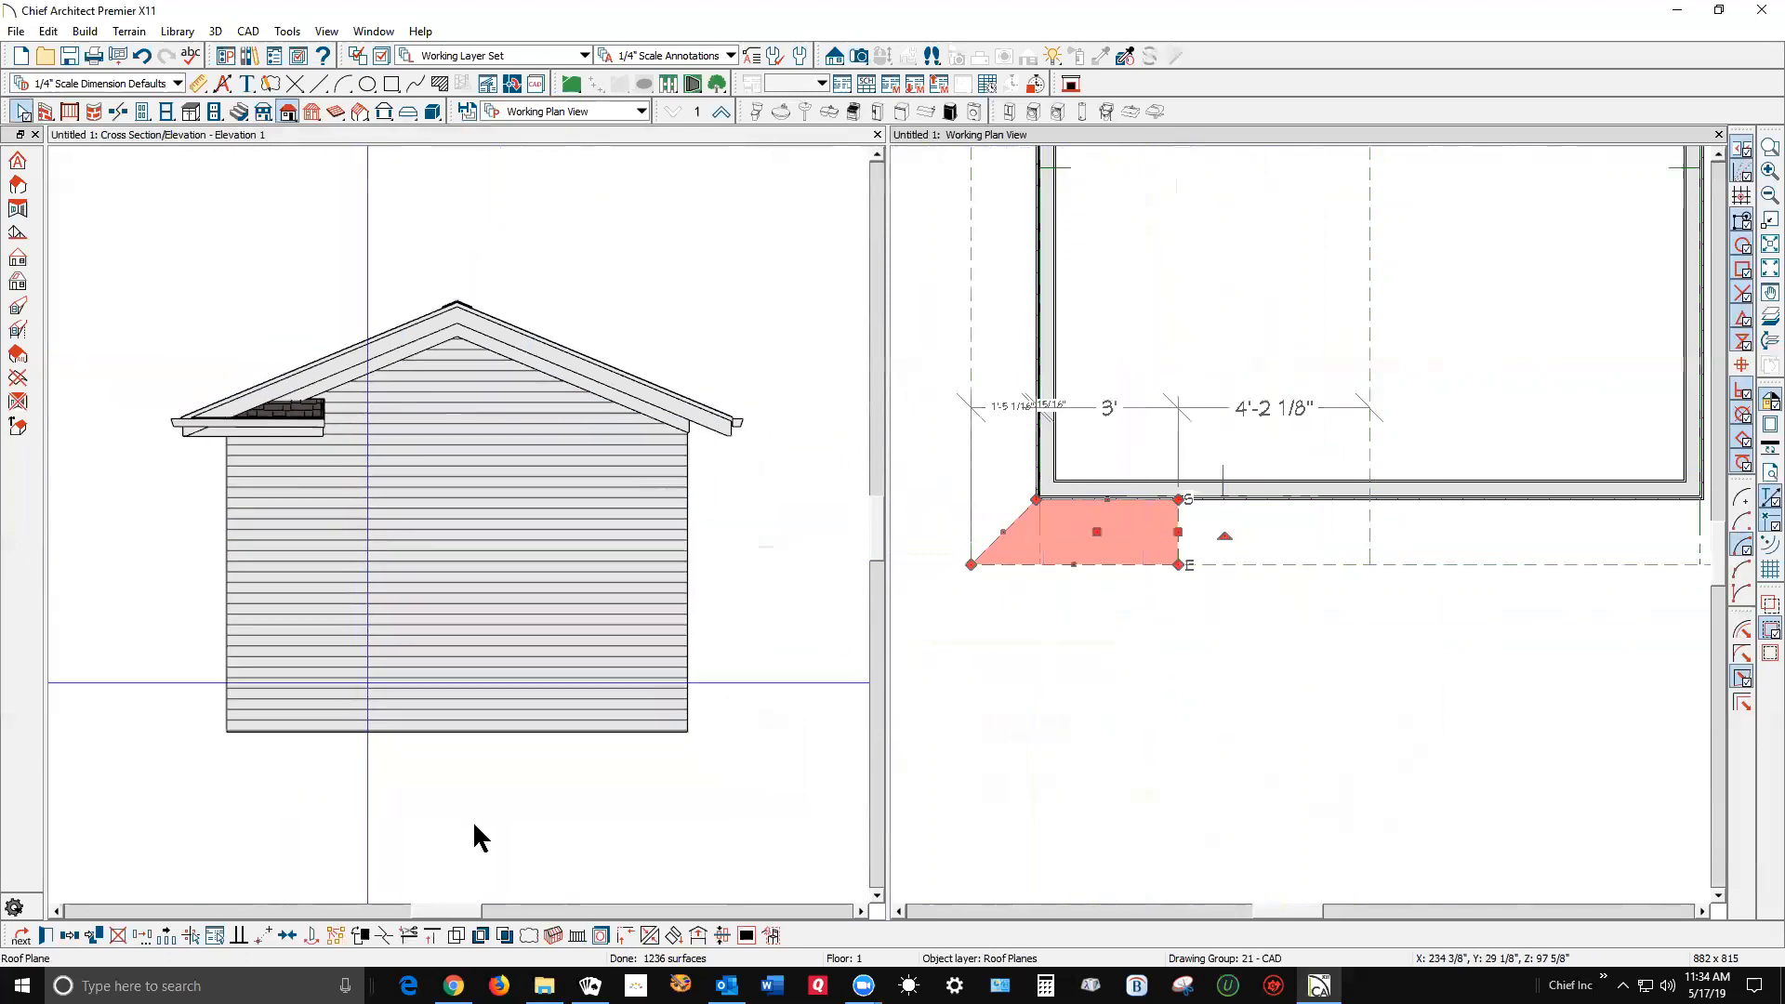
left_click(70, 934)
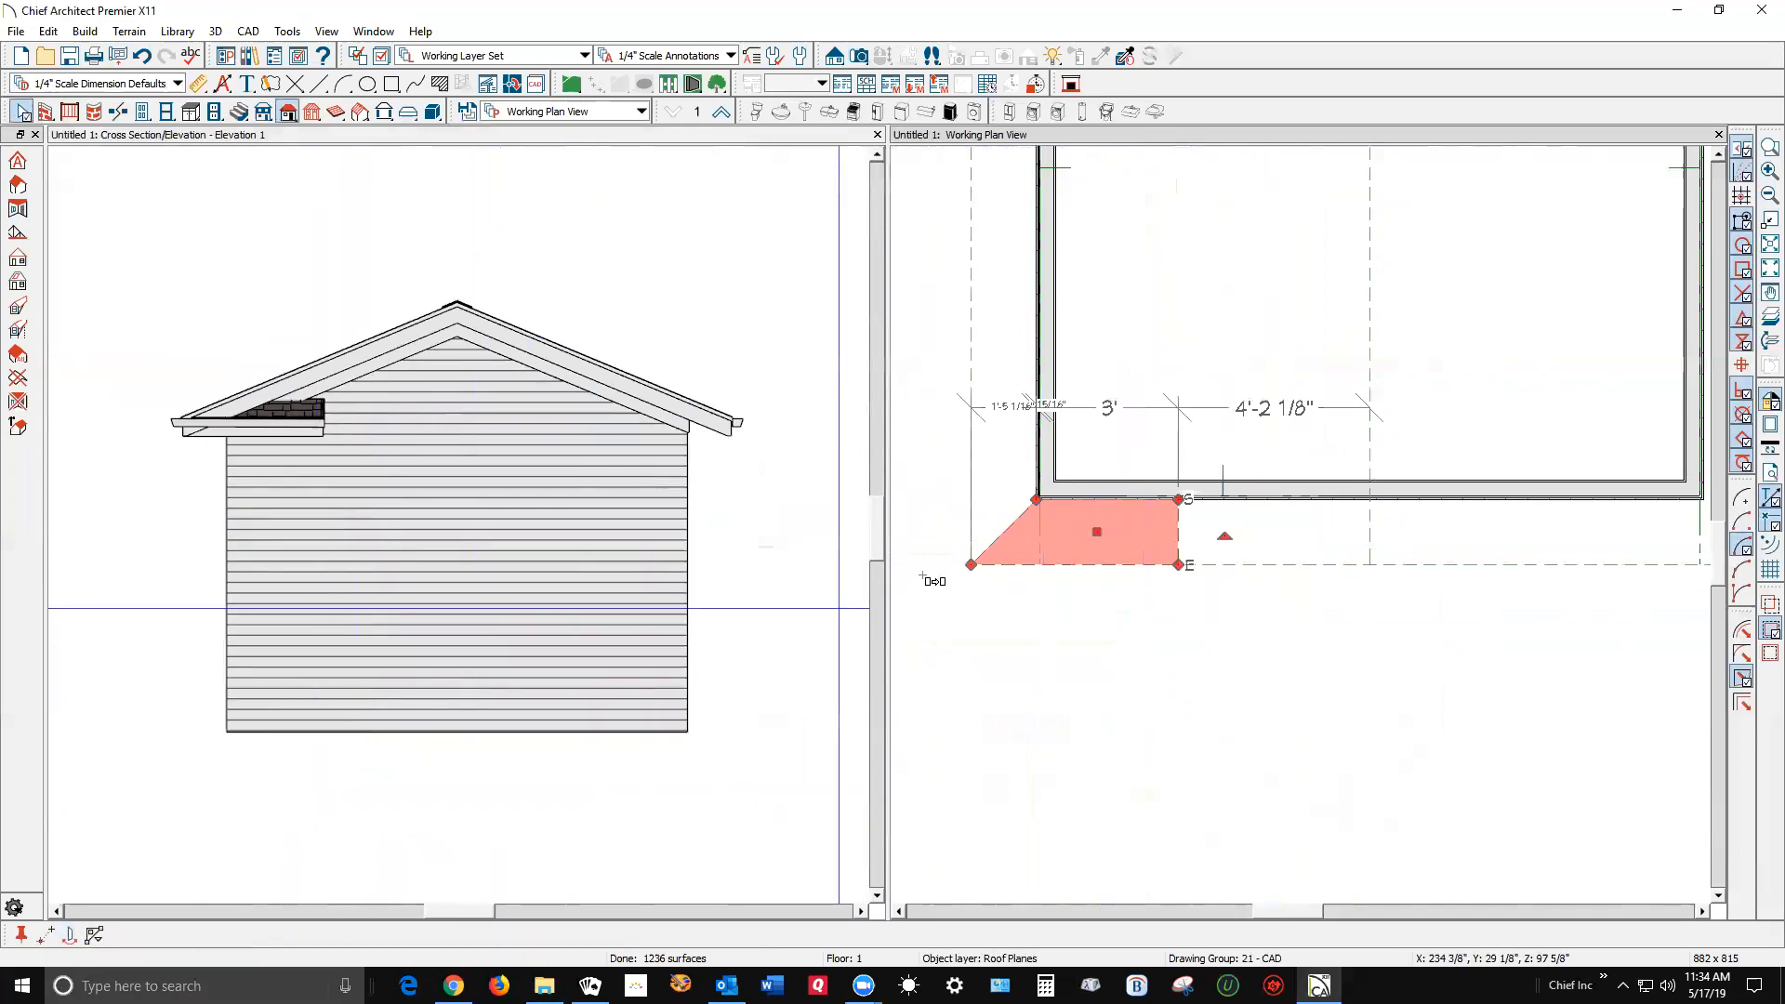
left_click_drag(1097, 532, 1423, 530)
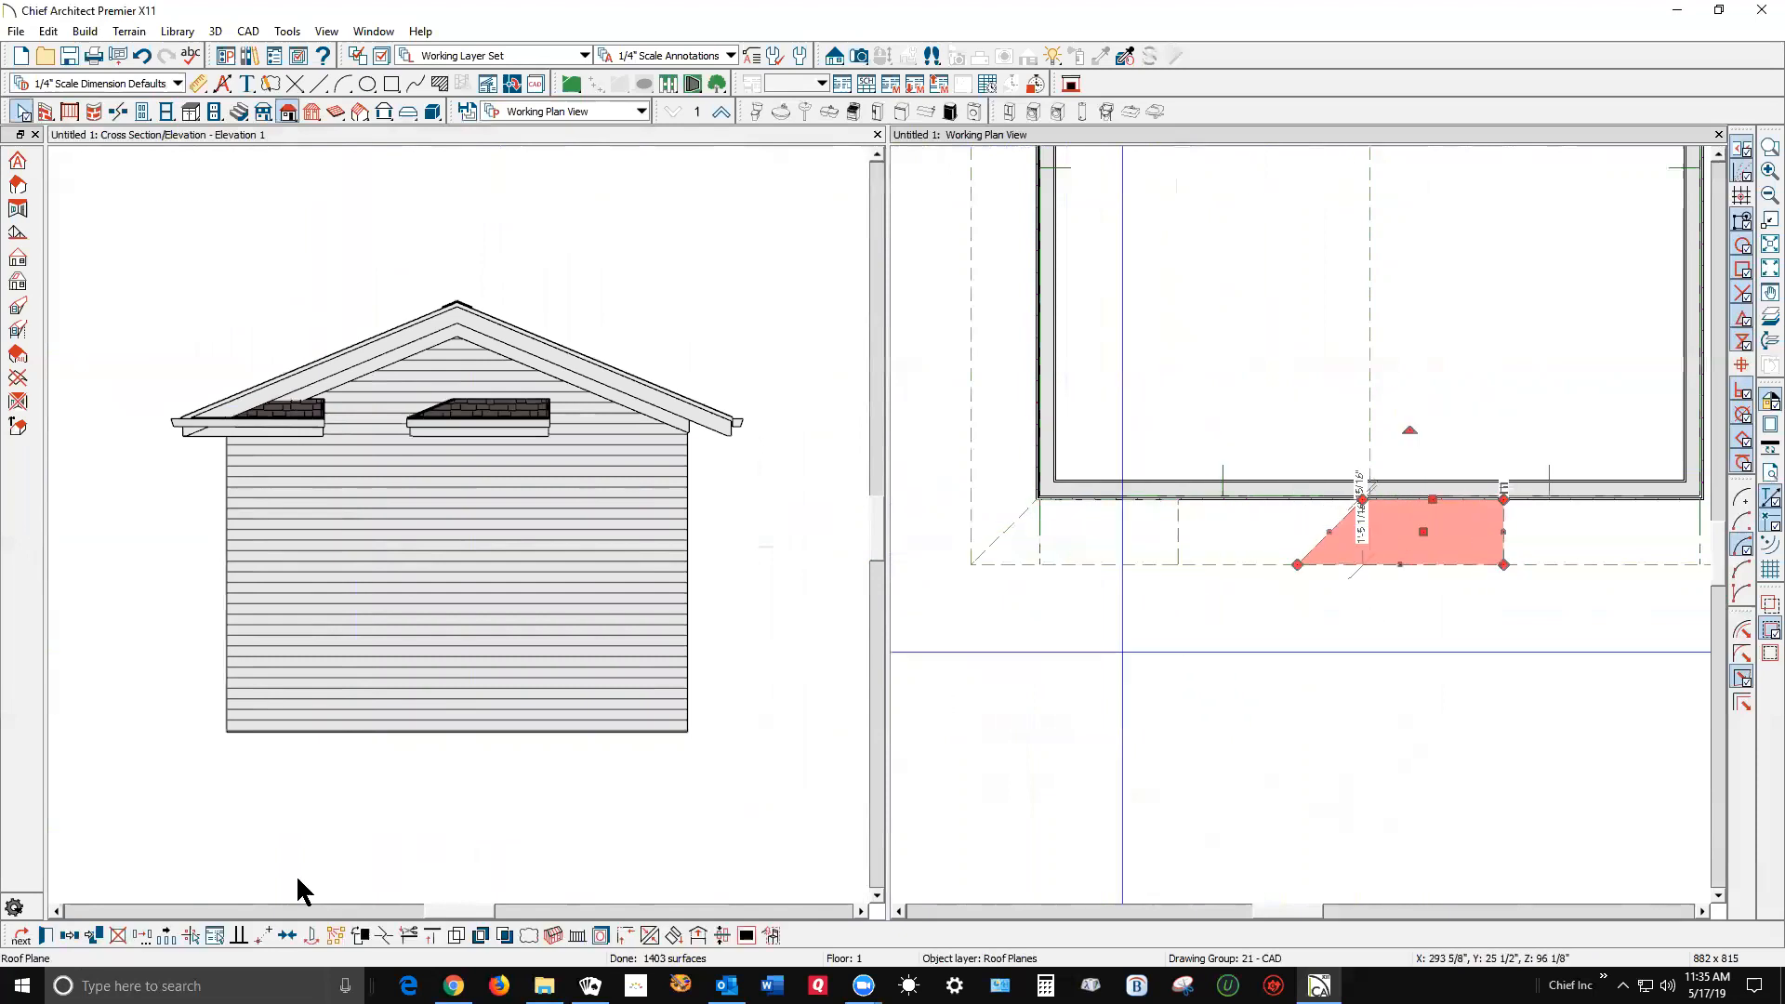
Reflect the copied roof return horizontally about its own center.
left_click(142, 935)
left_click(697, 553)
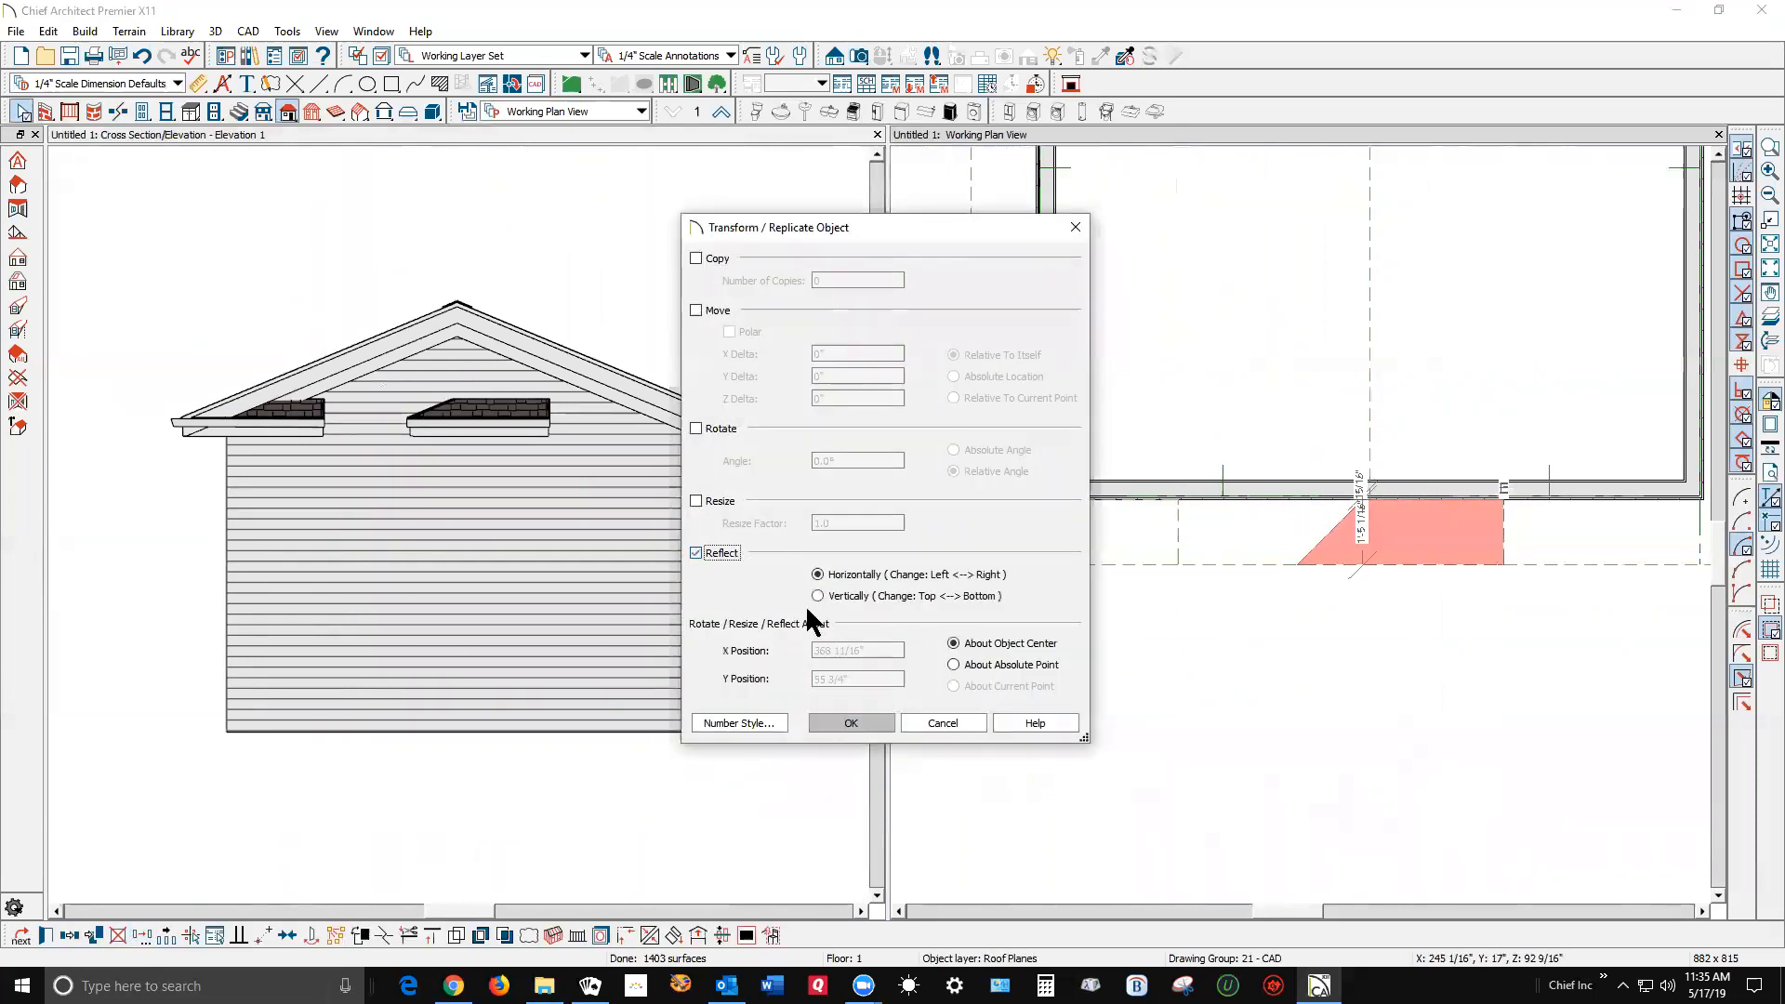
left_click(872, 721)
Move the mirrored roof return point to point so its outer corner meets the main roof's front-right corner.
scroll(651, 610, "down", 2)
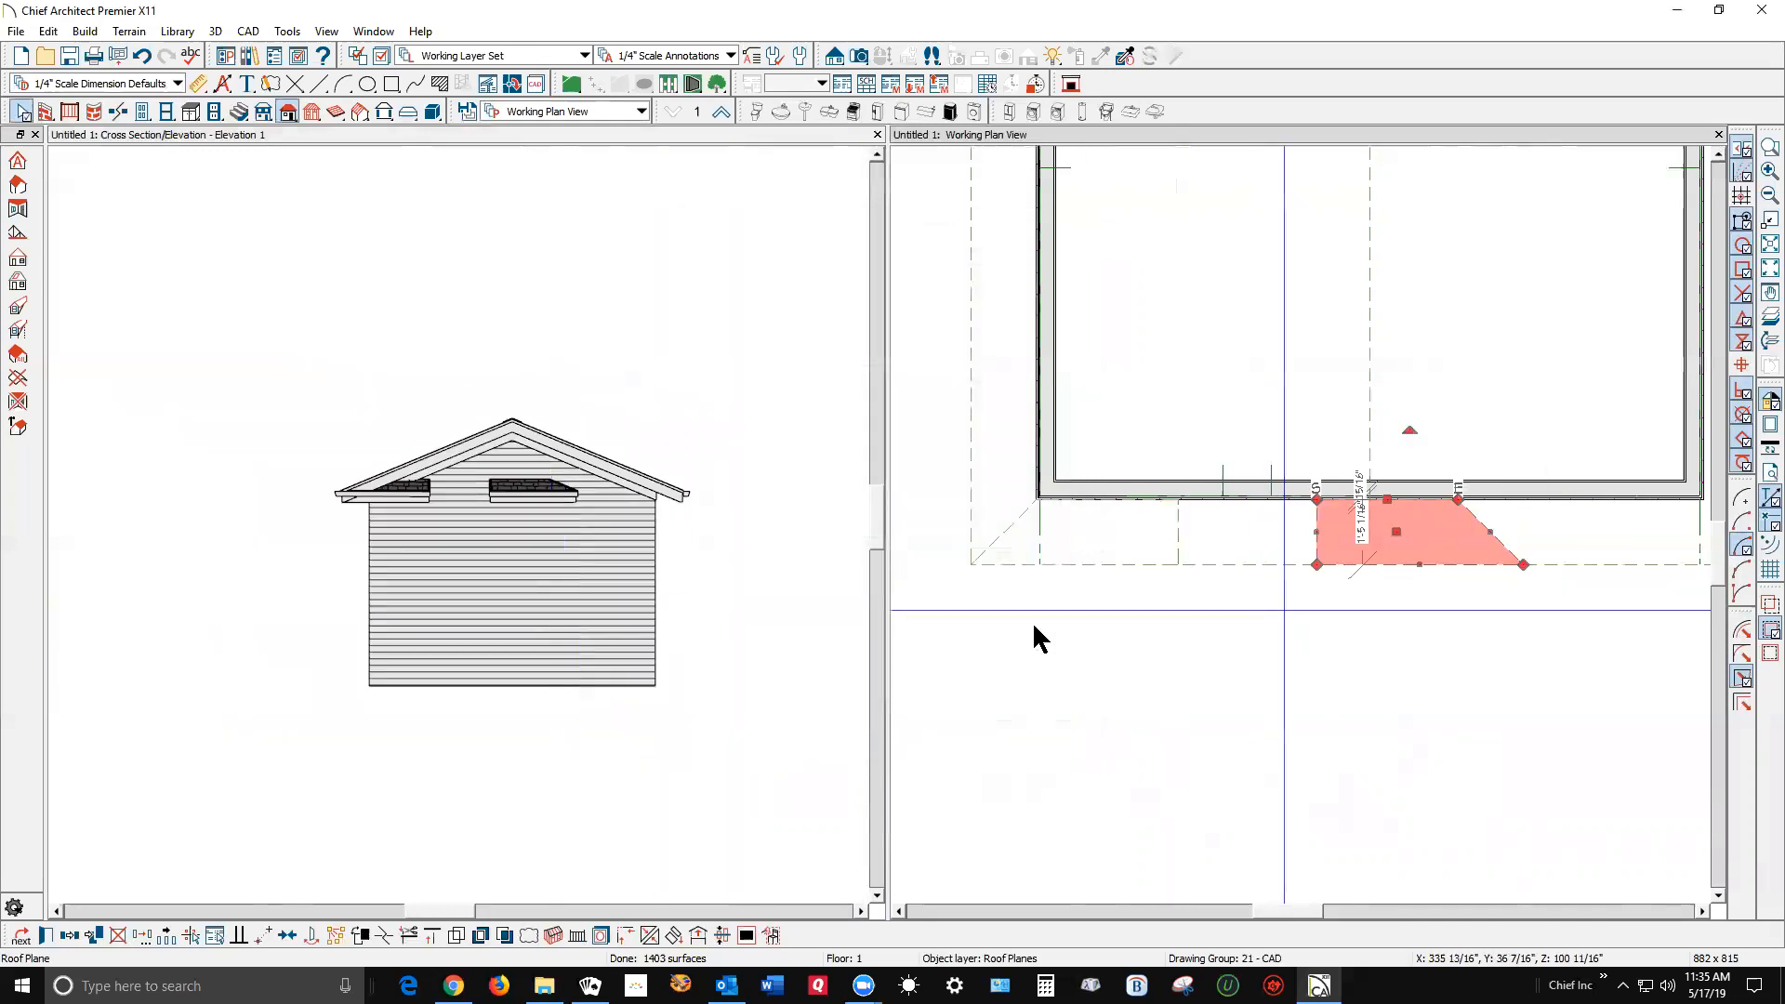
scroll(1160, 636, "down", 1)
scroll(1400, 617, "up", 3)
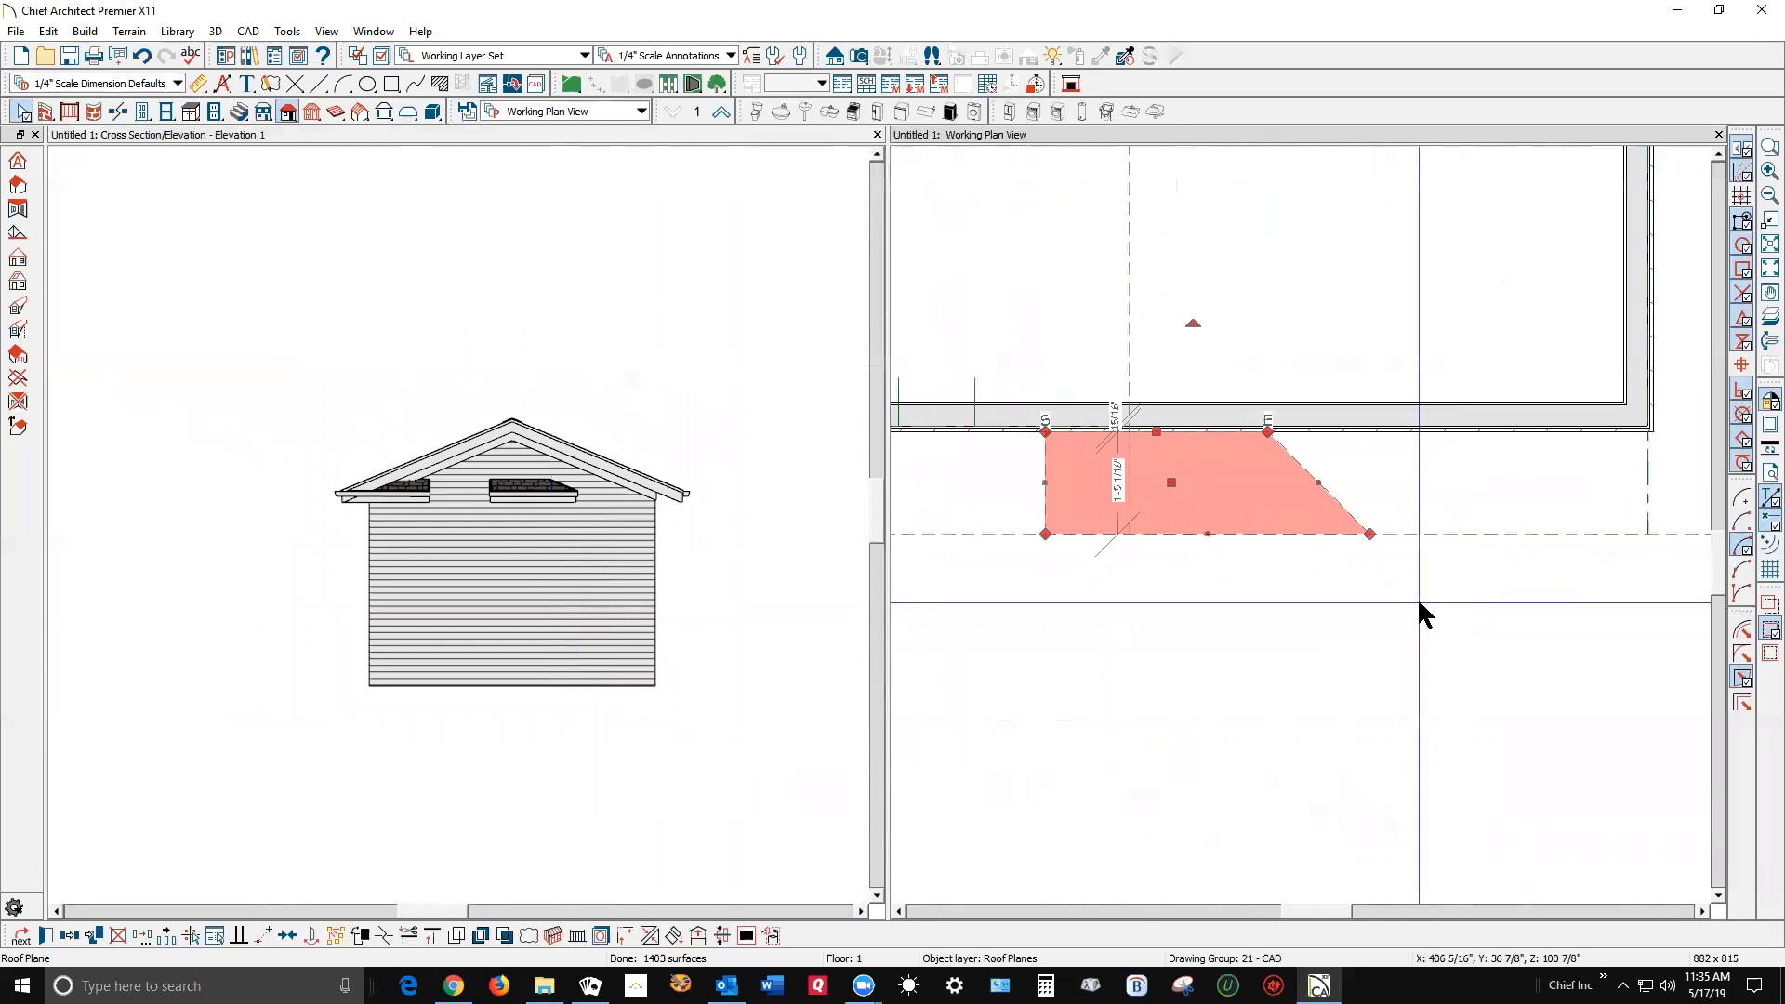
scroll(1283, 561, "down", 2)
scroll(1153, 577, "down", 1)
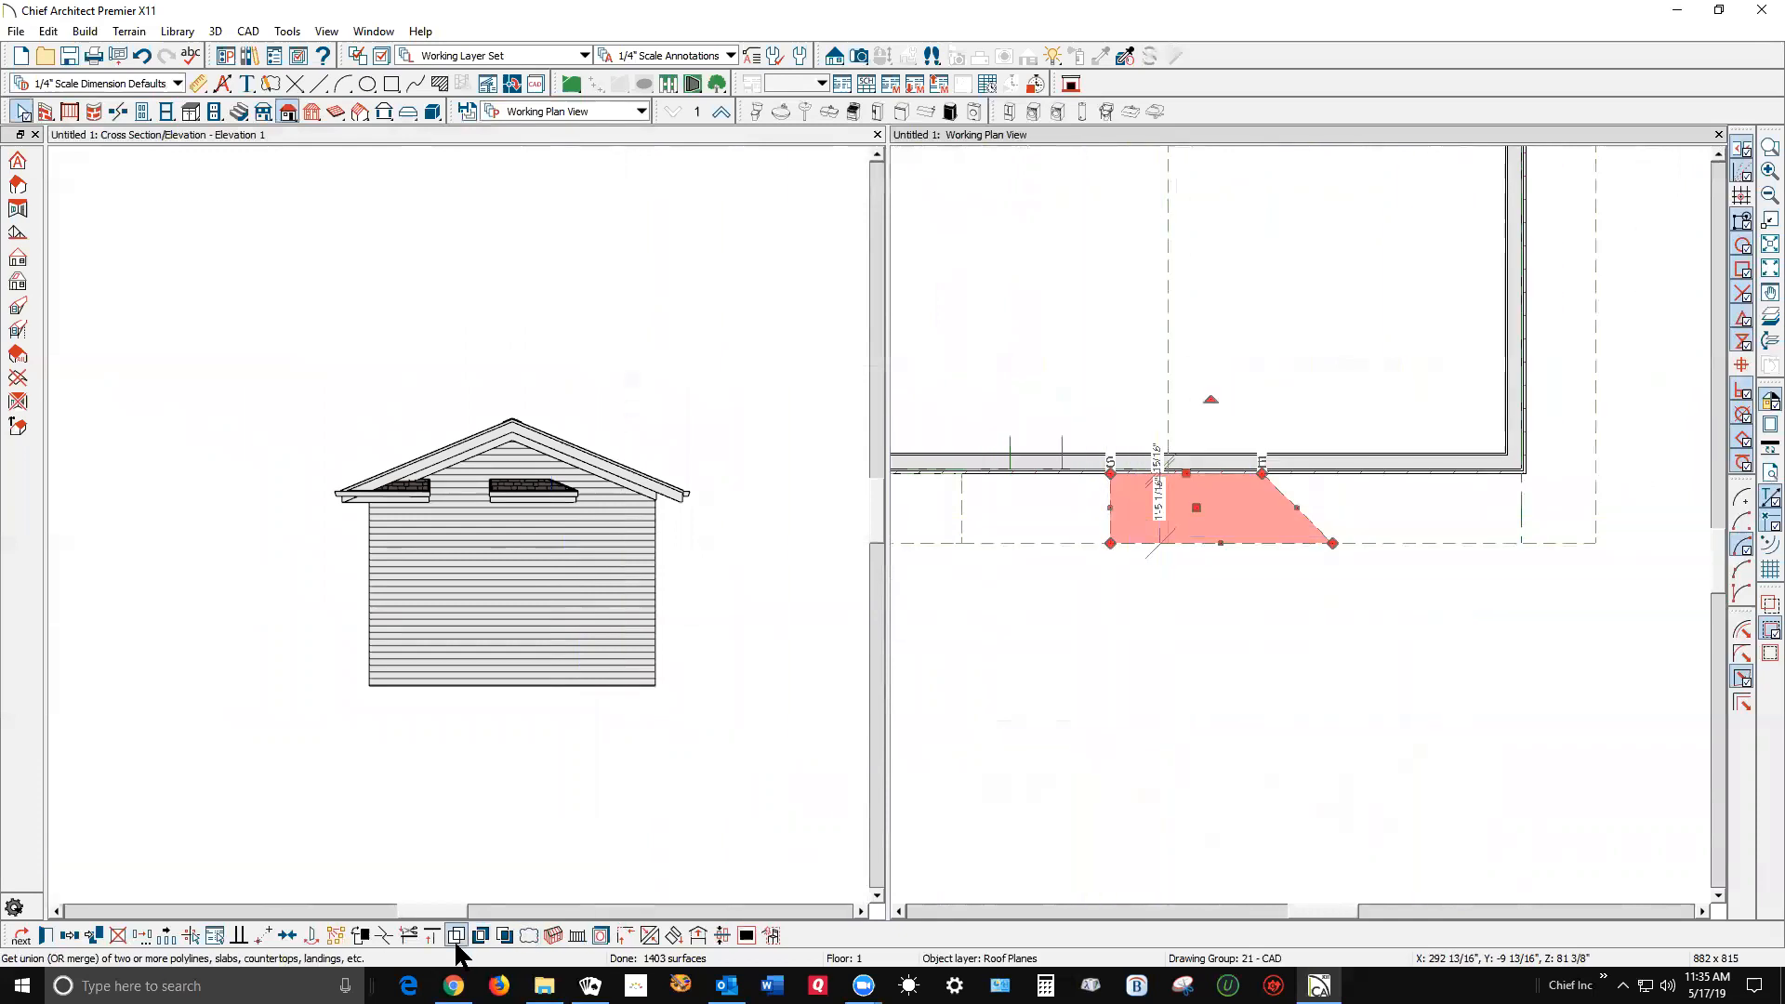
left_click(272, 931)
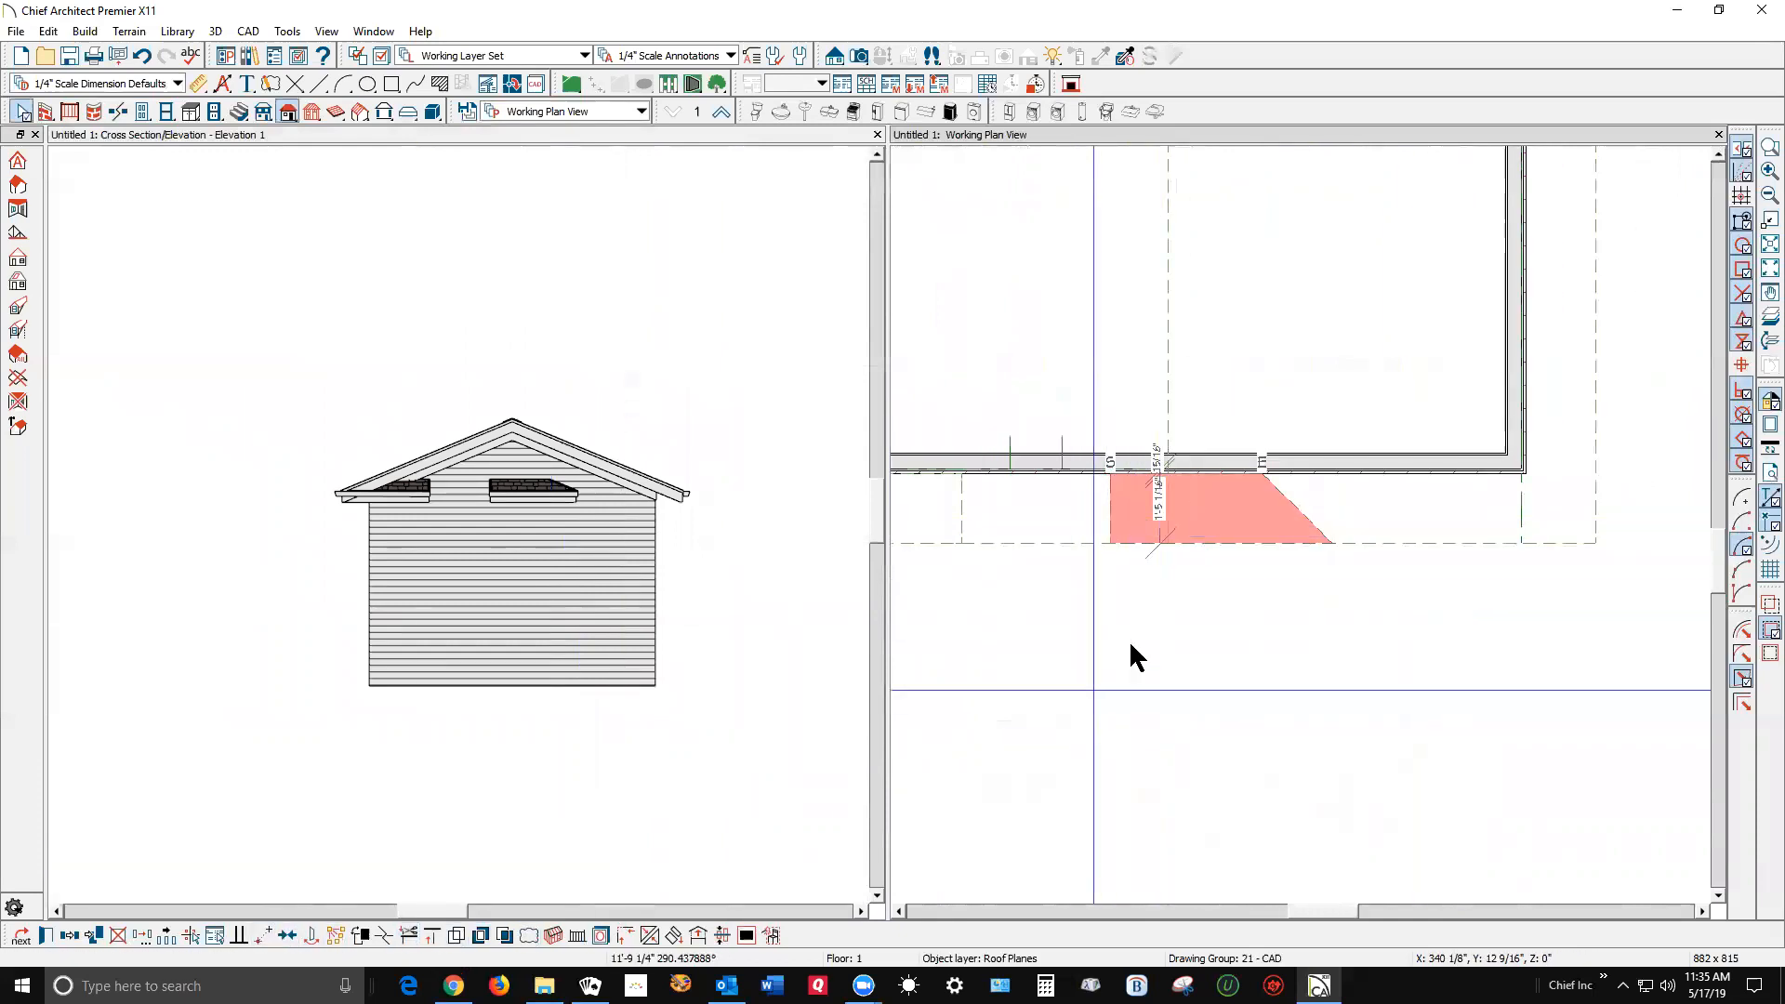
left_click(1595, 544)
left_click(1382, 801)
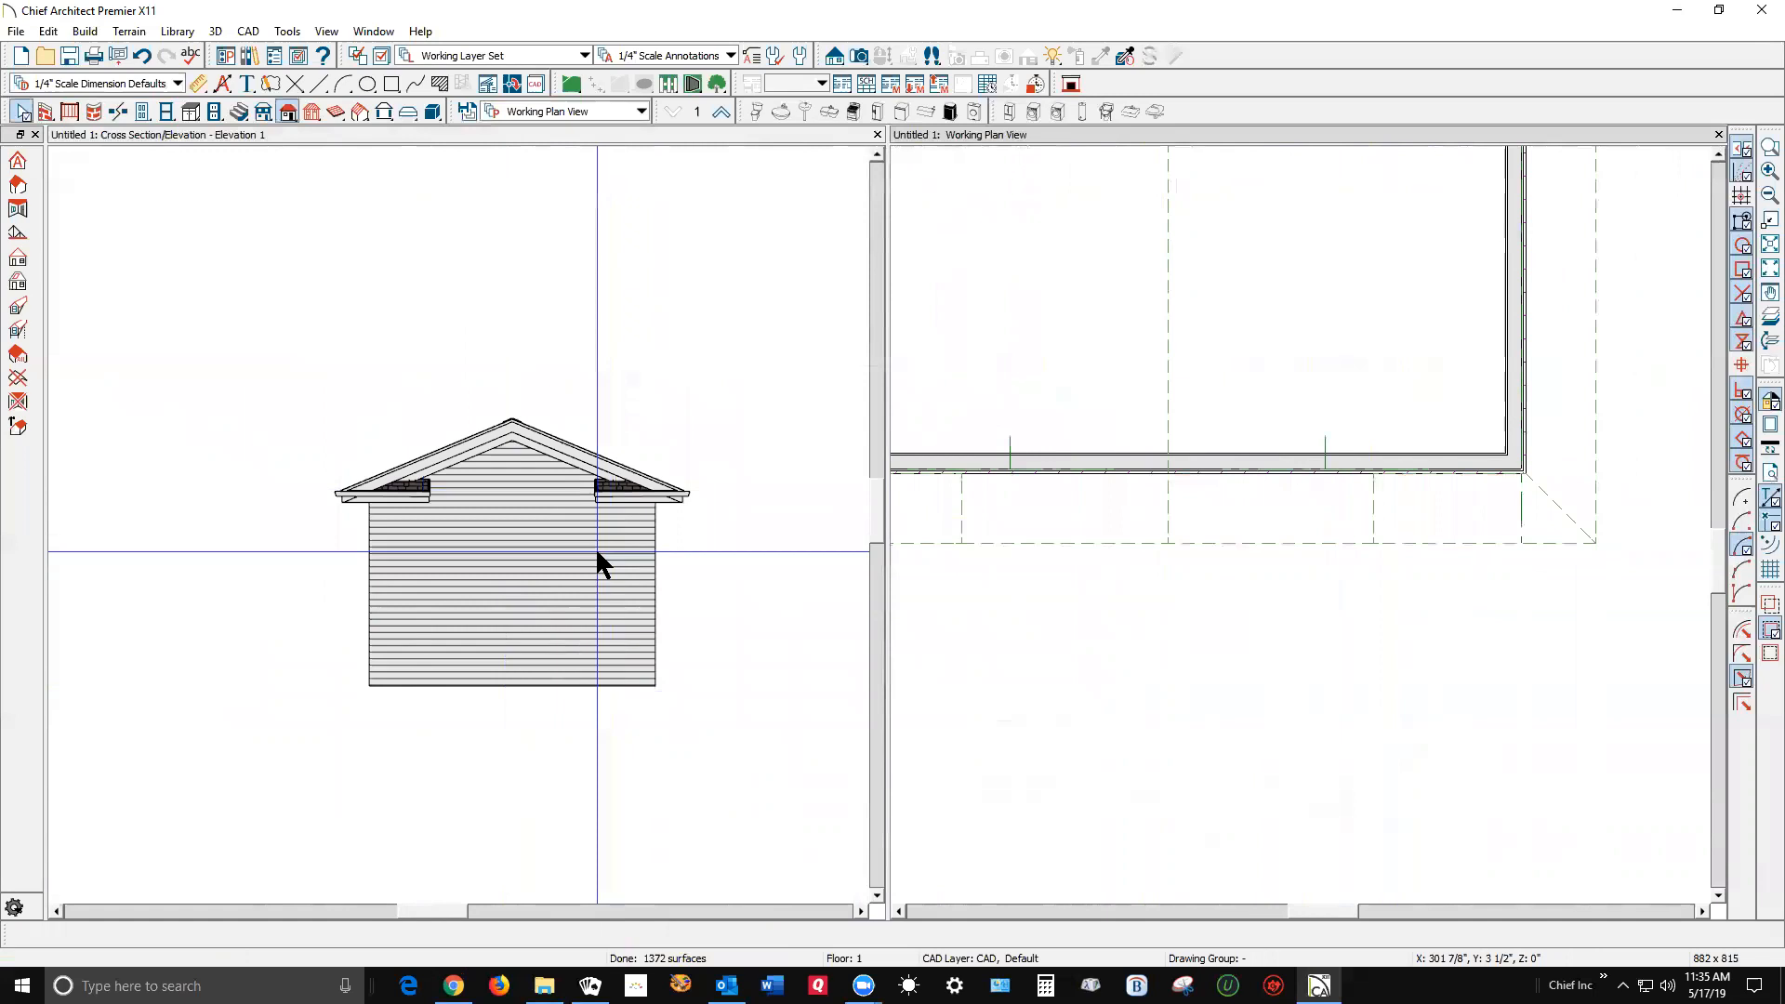
Stretch the left roof return's inner edge across the front wall until it meets the right return, forming a continuous roof strip under the gable.
scroll(1340, 606, "down", 1)
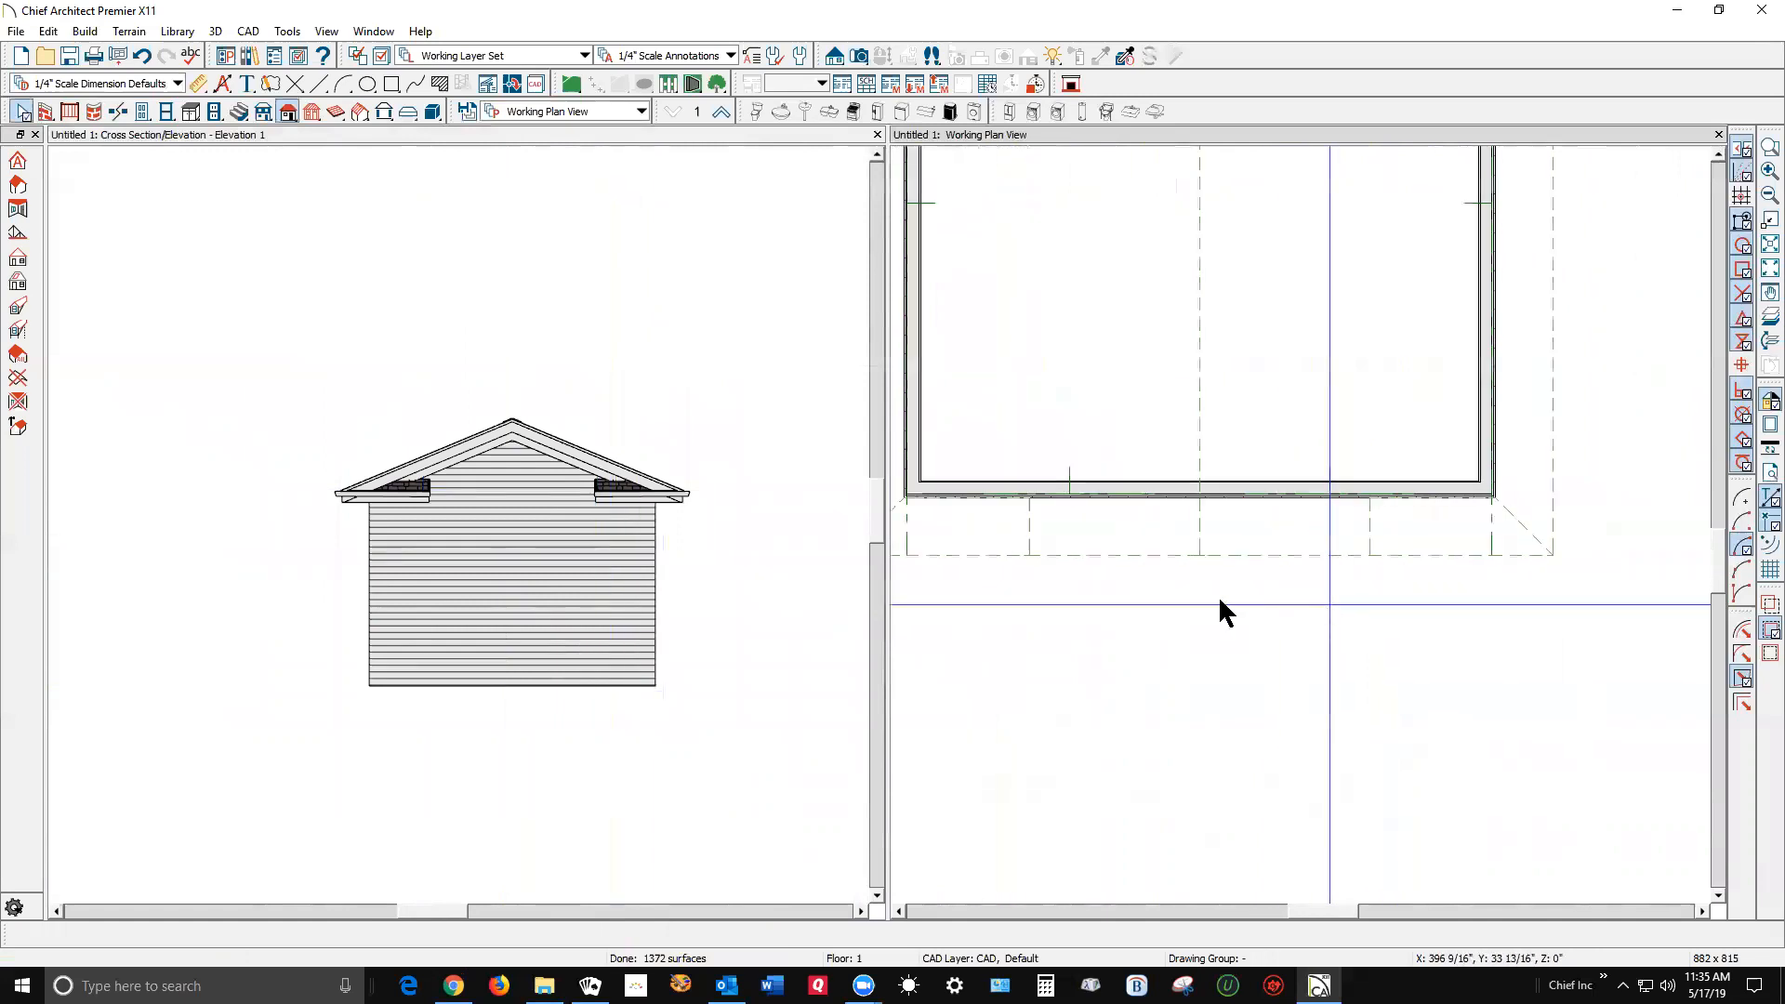
left_click(1028, 528)
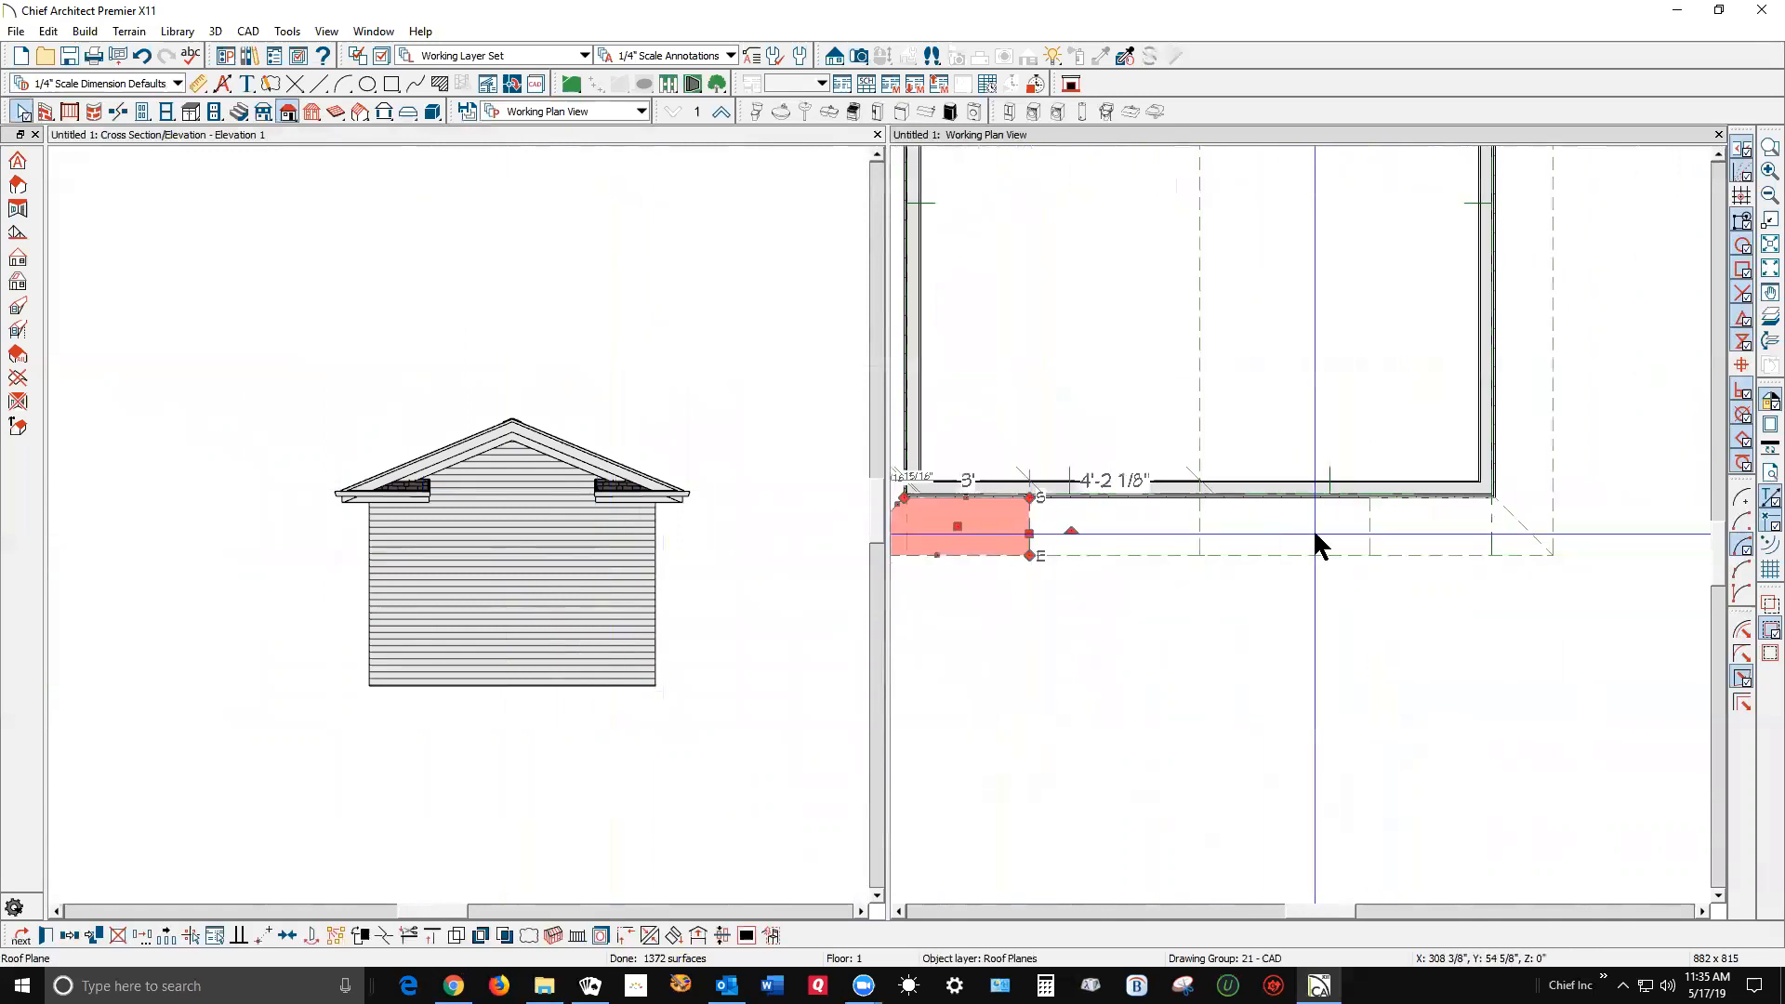
double_click(1026, 531)
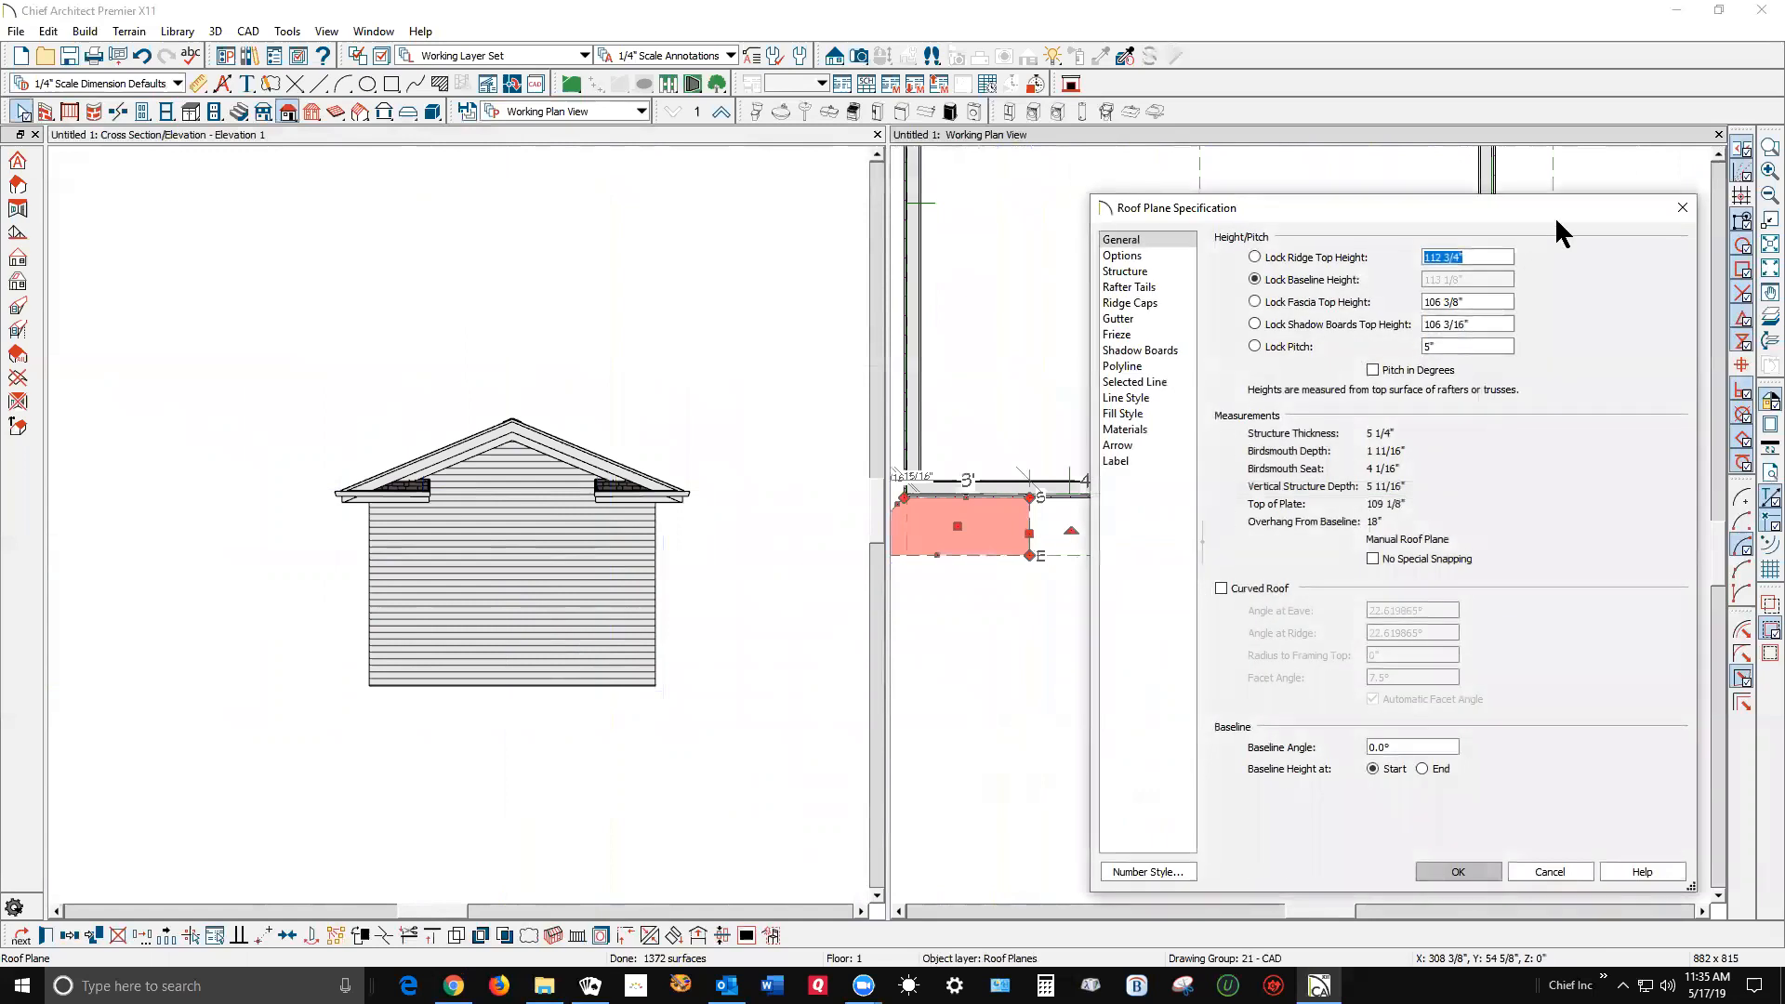
left_click(1682, 210)
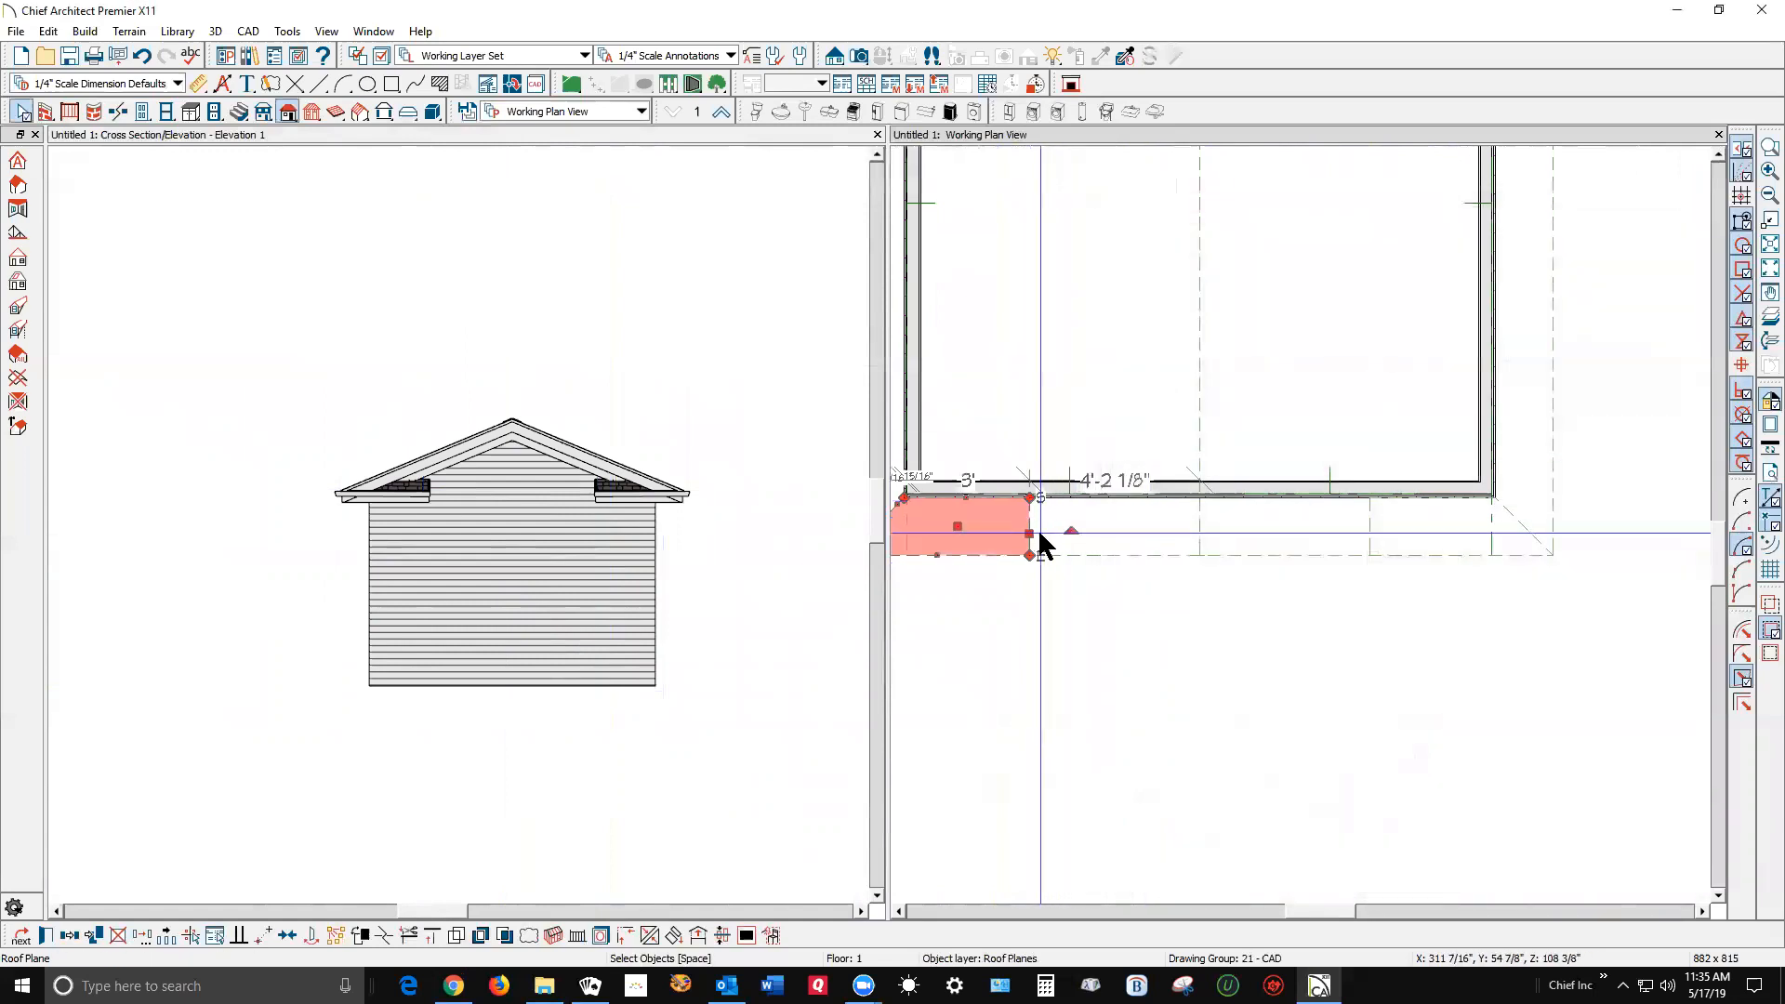
left_click_drag(1028, 532, 1371, 539)
left_click(1184, 614)
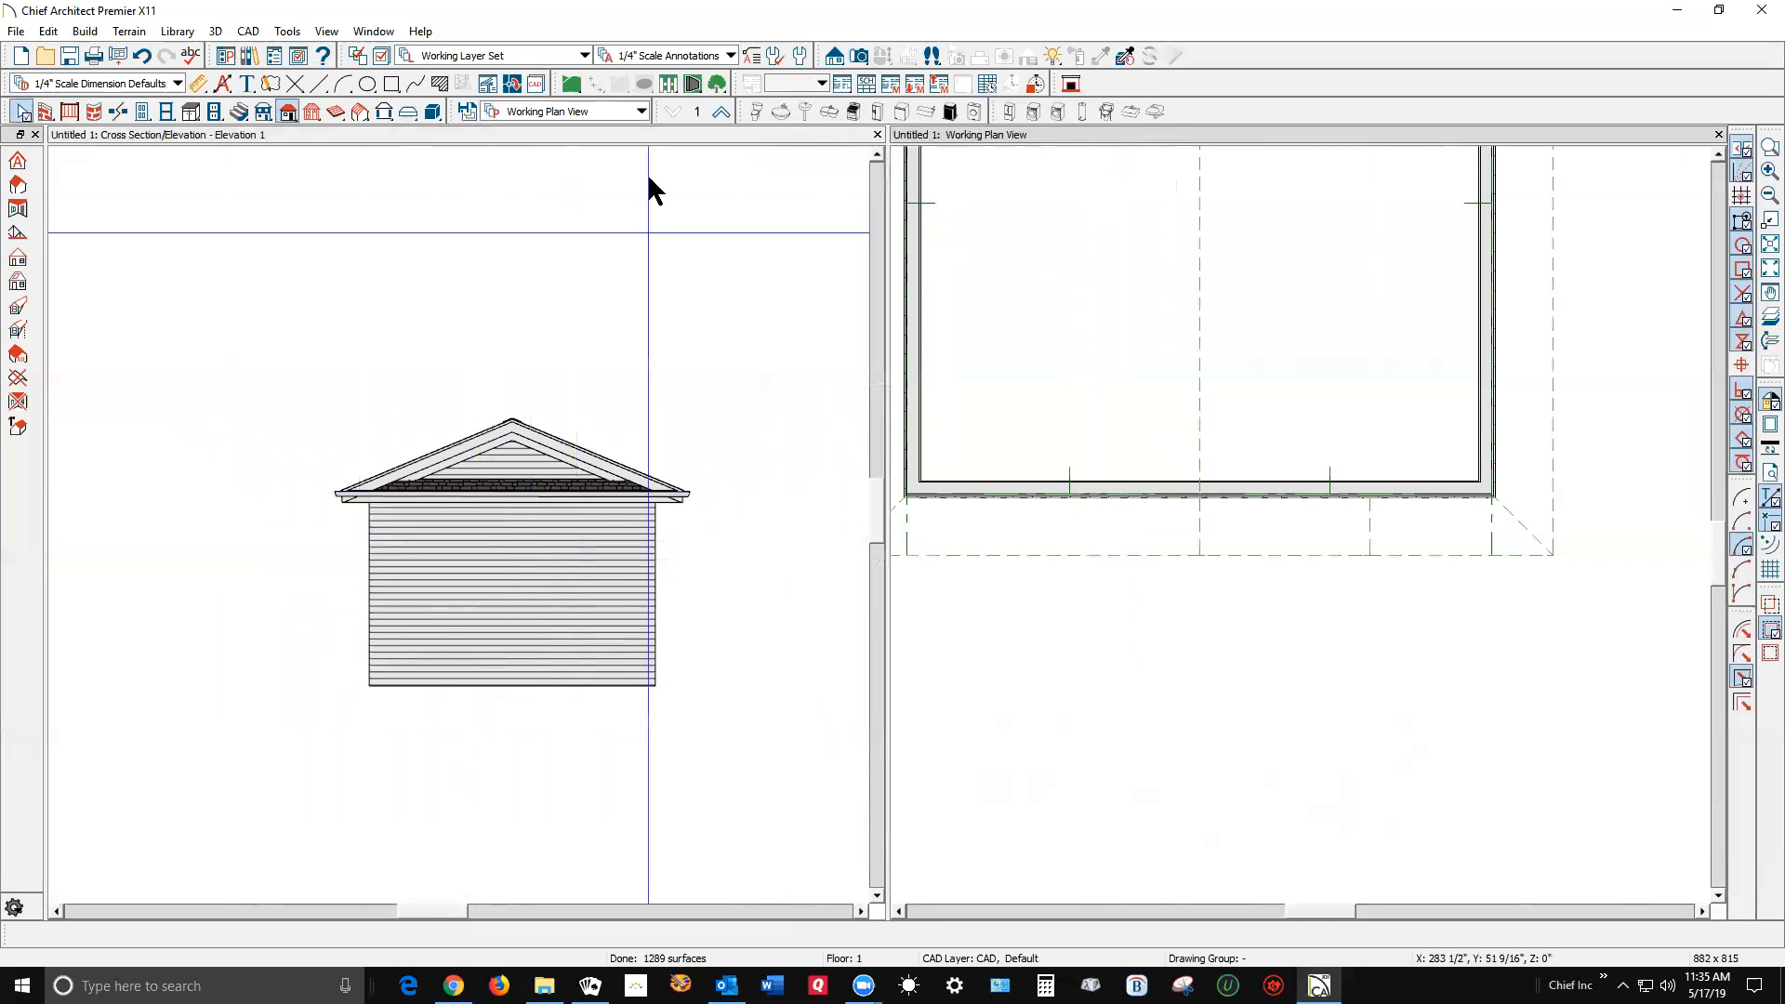
Inspect the full-width roof return on the front gable in a 3D perspective overview, and close that view.
left_click(858, 58)
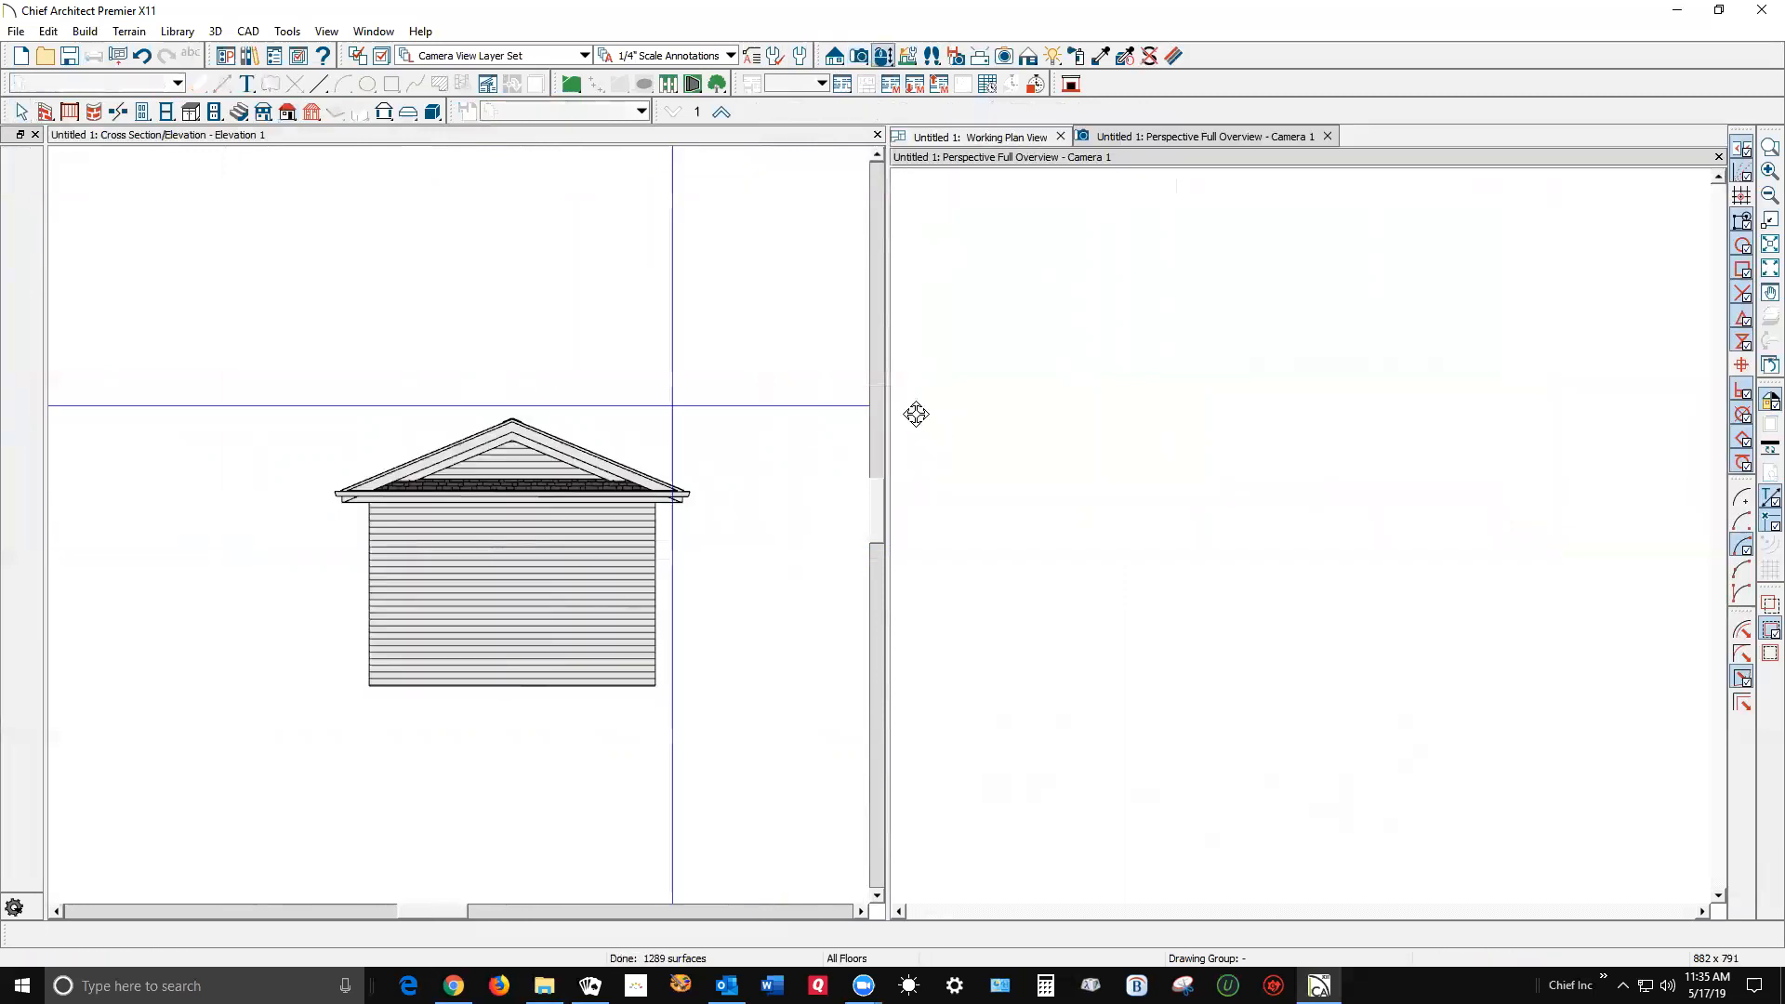
left_click_drag(1168, 465, 1250, 471)
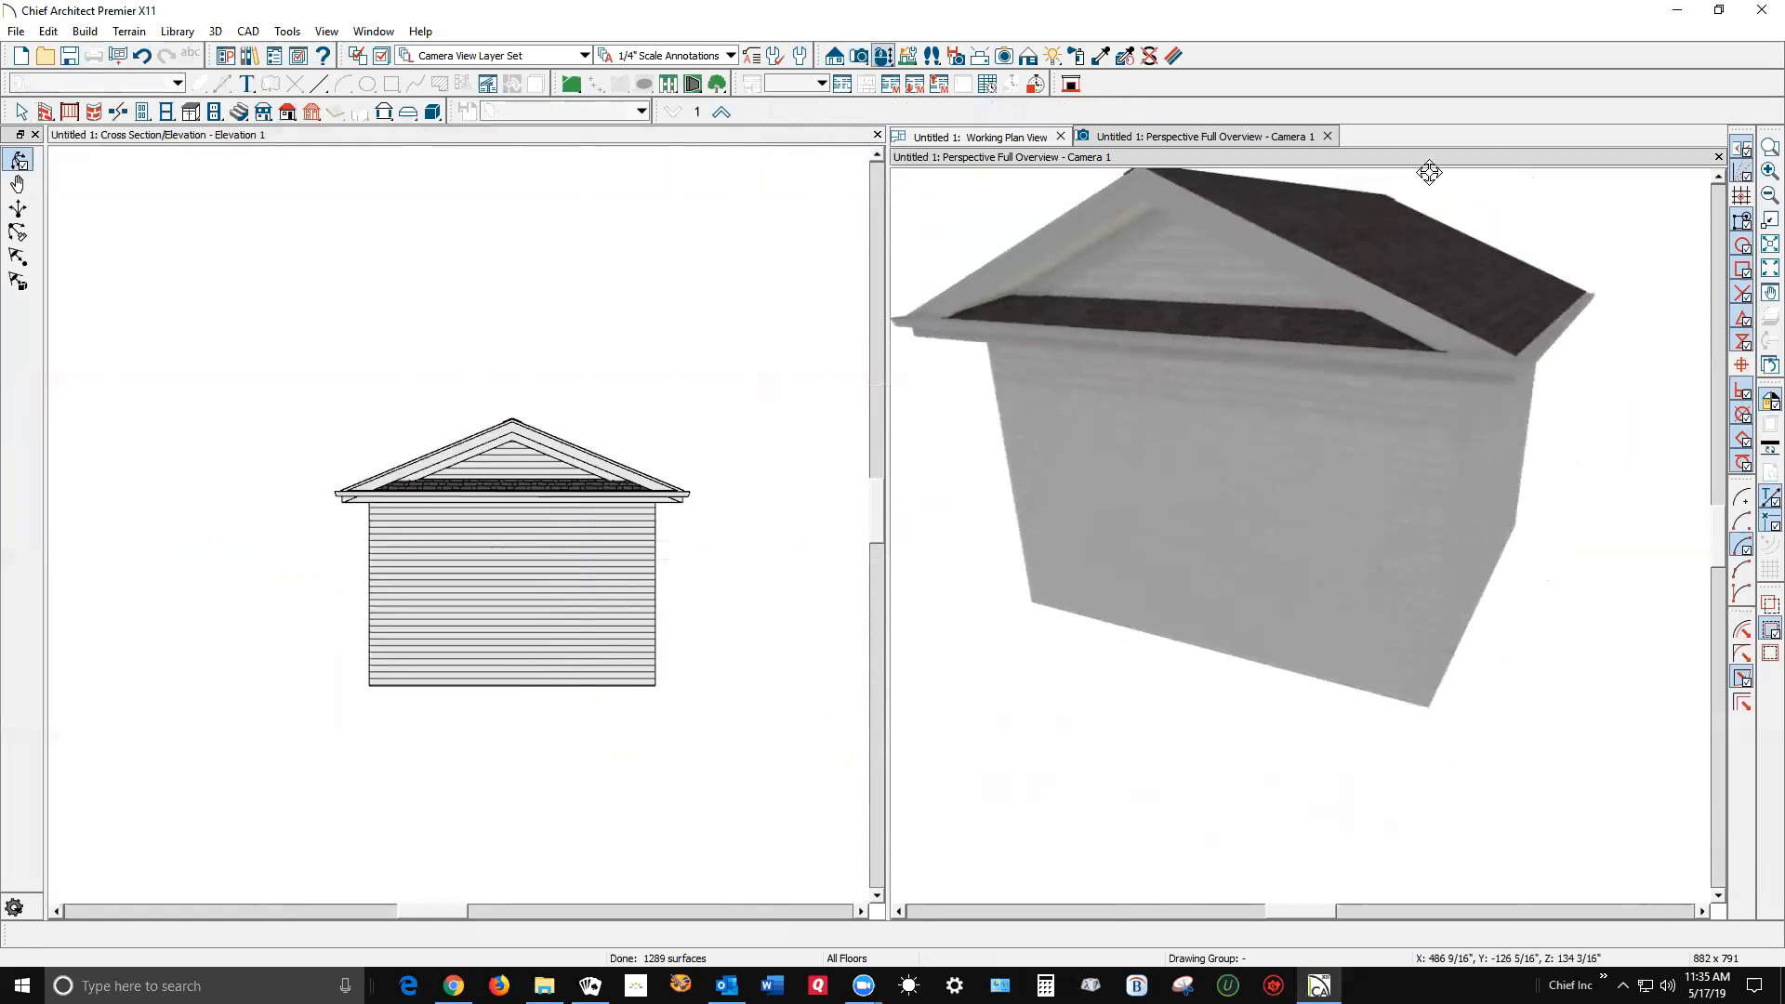
left_click(1718, 157)
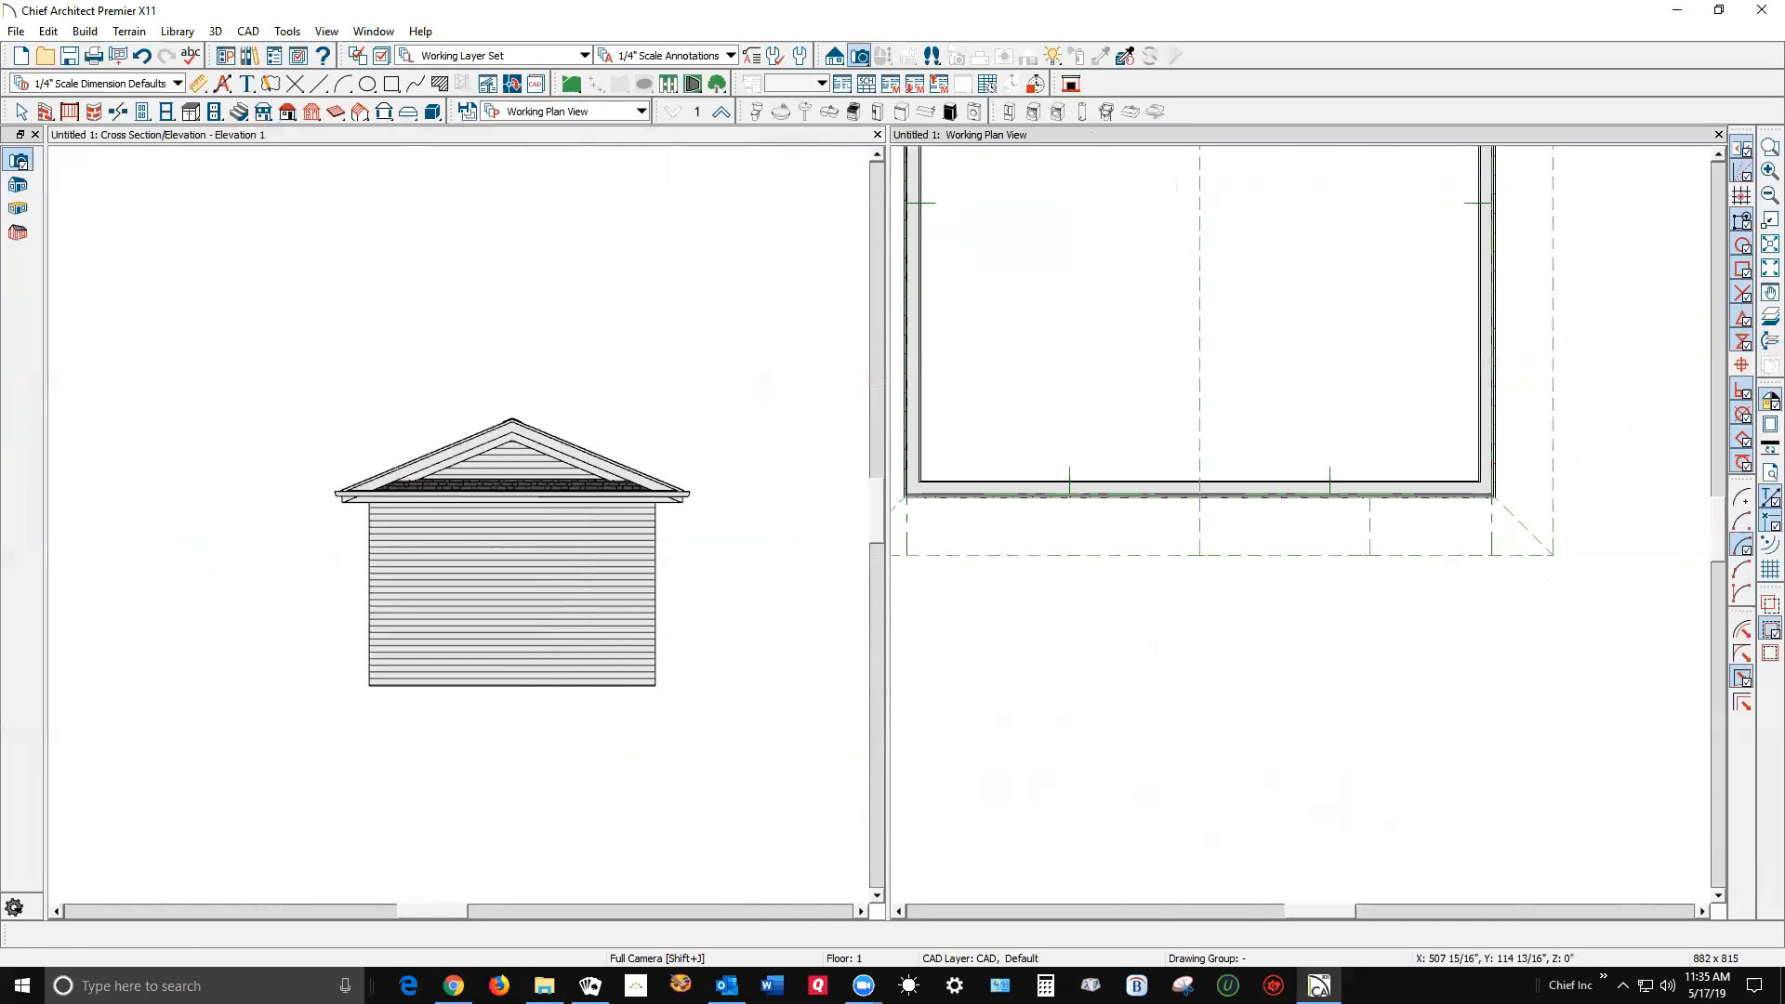